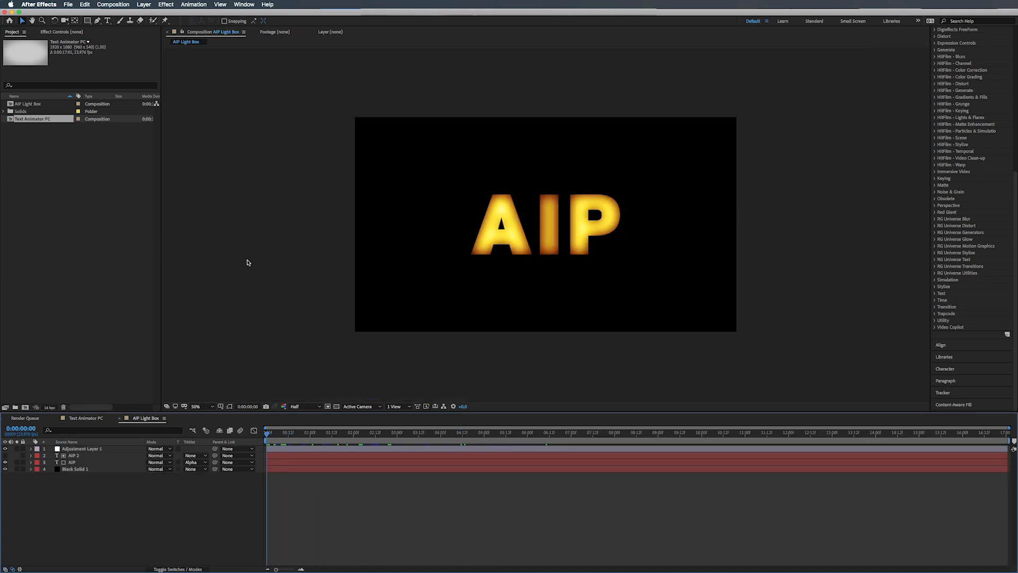
# - Play back the AIP Light Box composition
pyautogui.press('space')
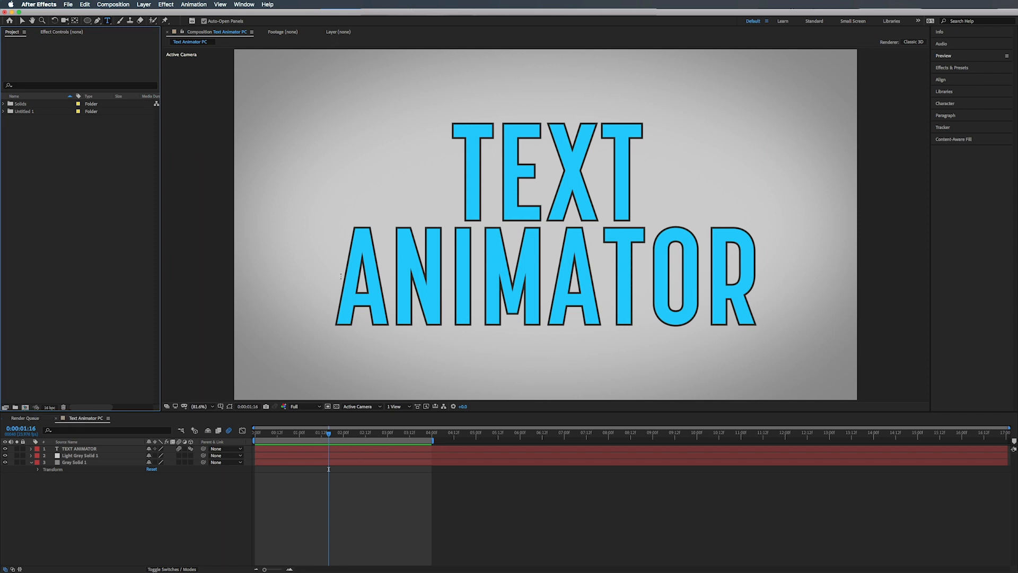
# - Create a new 1920 x 1080 composition named Demo at 30 frames per second
pyautogui.click(25, 407)
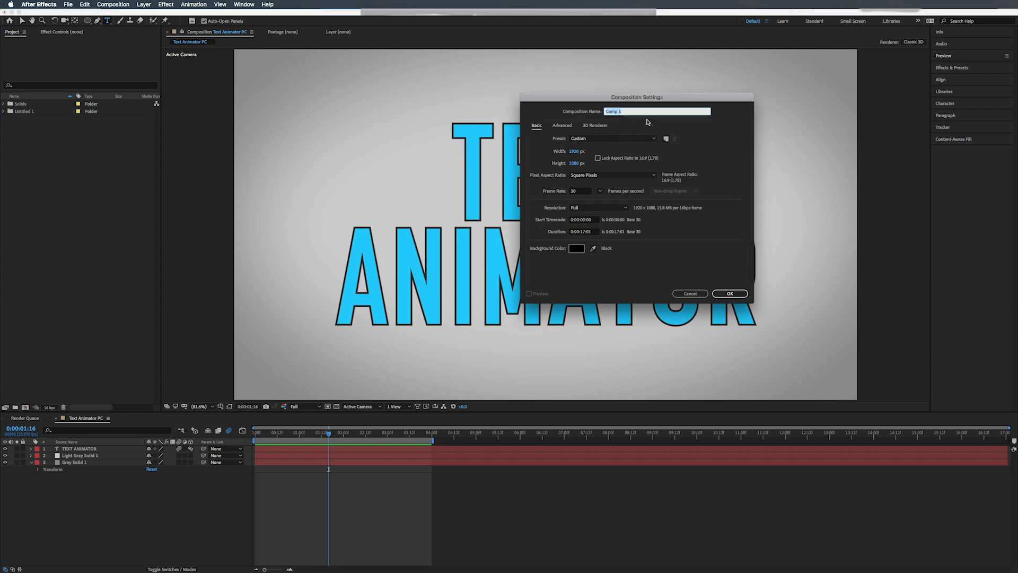
pyautogui.write('Demo')
pyautogui.click(729, 294)
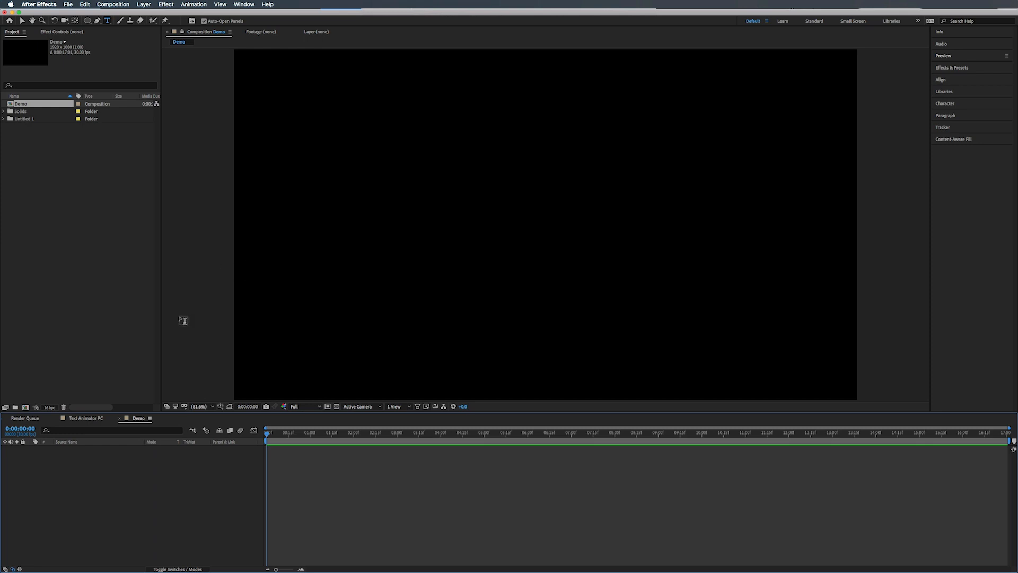
# - Create a text layer containing one long row of periods
pyautogui.click(307, 248)
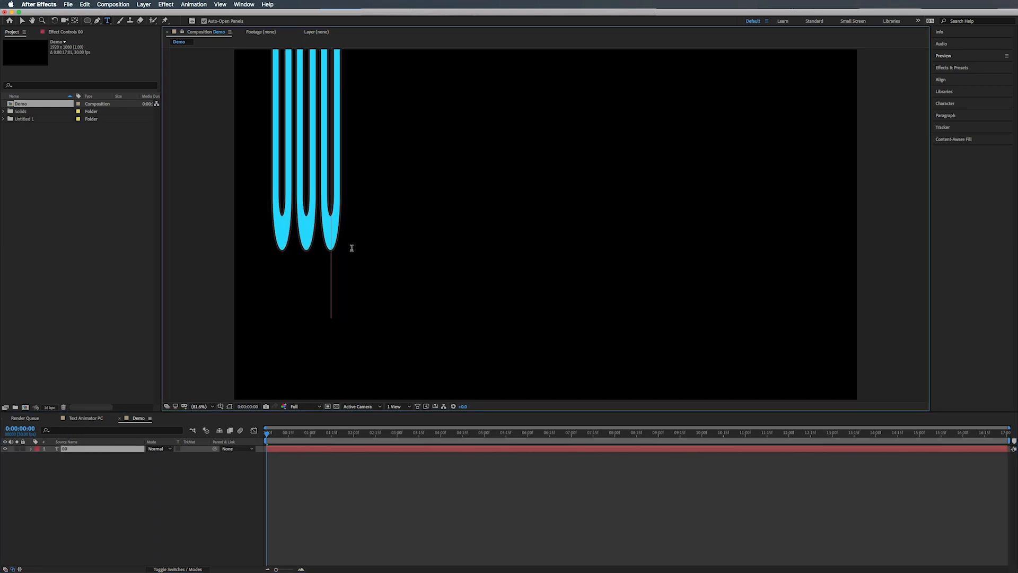
pyautogui.write('.')
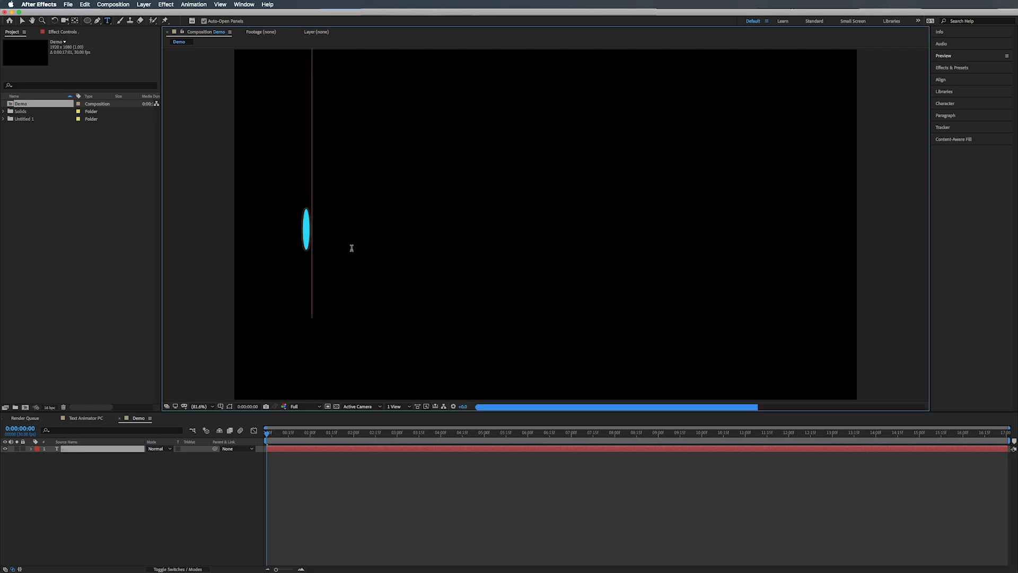
pyautogui.write('..........')
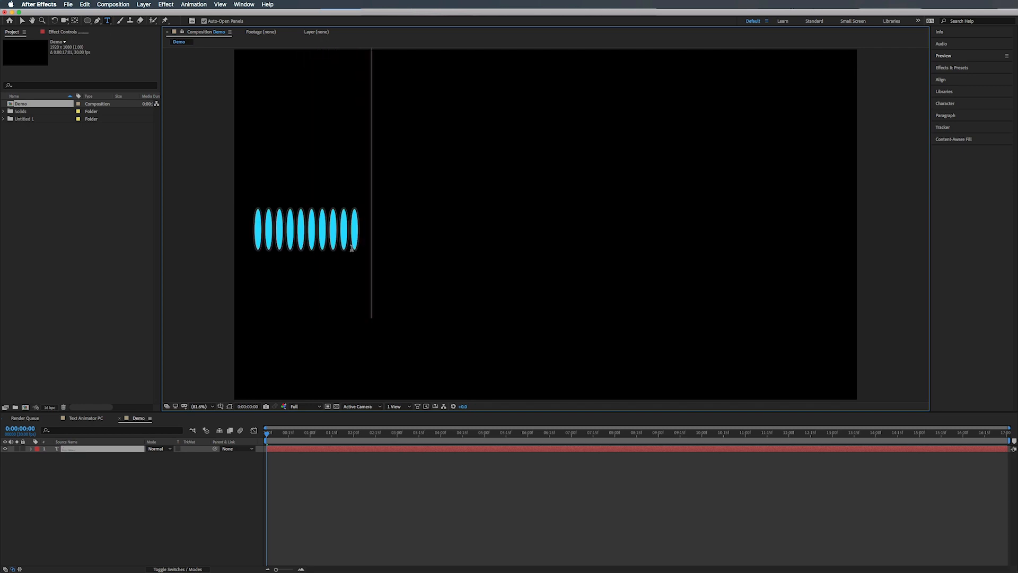
pyautogui.write('.......................')
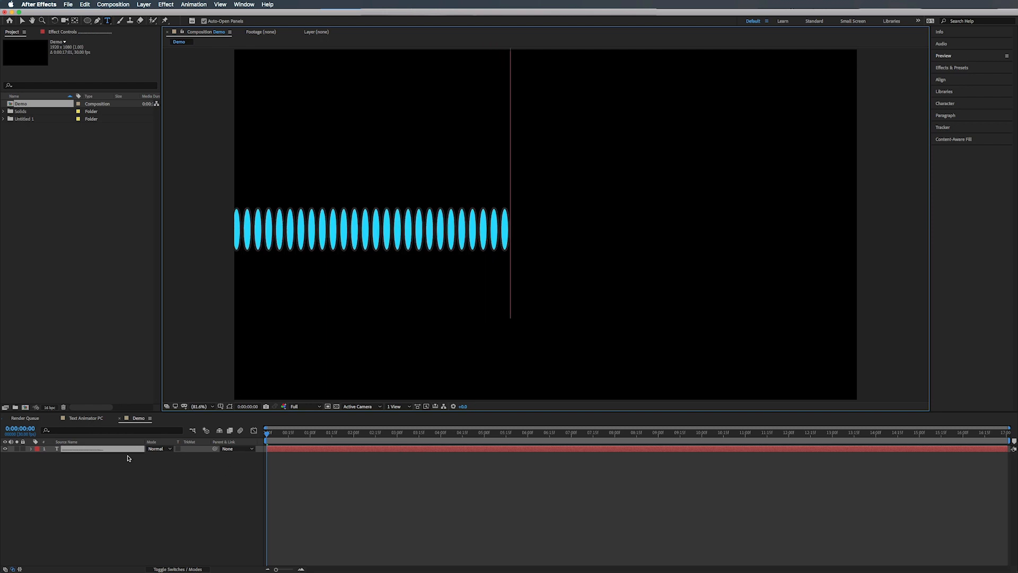
# - Center the row of periods horizontally and vertically in the composition
pyautogui.click(21, 20)
pyautogui.click(940, 80)
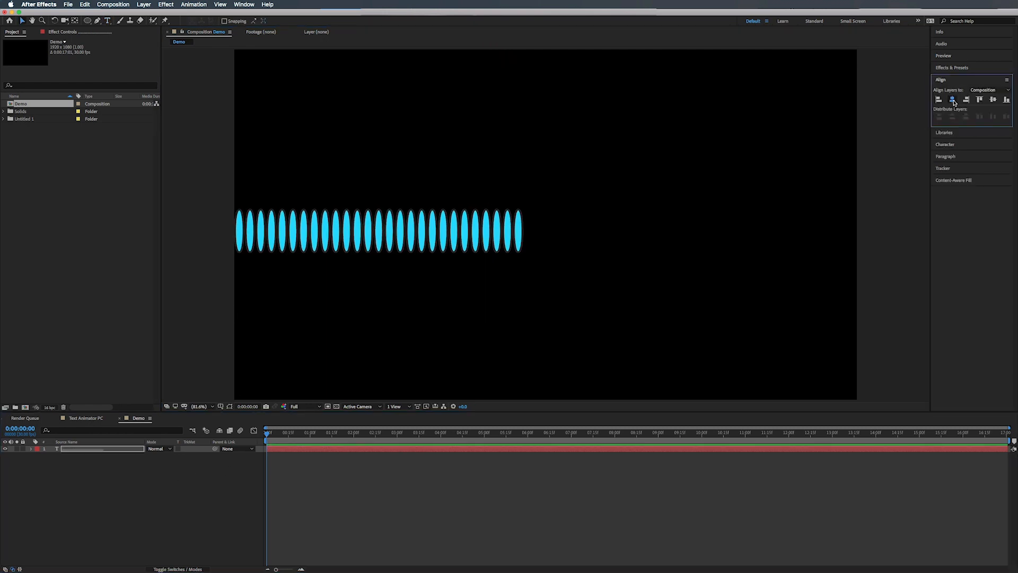
pyautogui.click(953, 100)
pyautogui.click(993, 100)
# - Extend the row with more periods until it spans nearly the full frame width
pyautogui.click(955, 145)
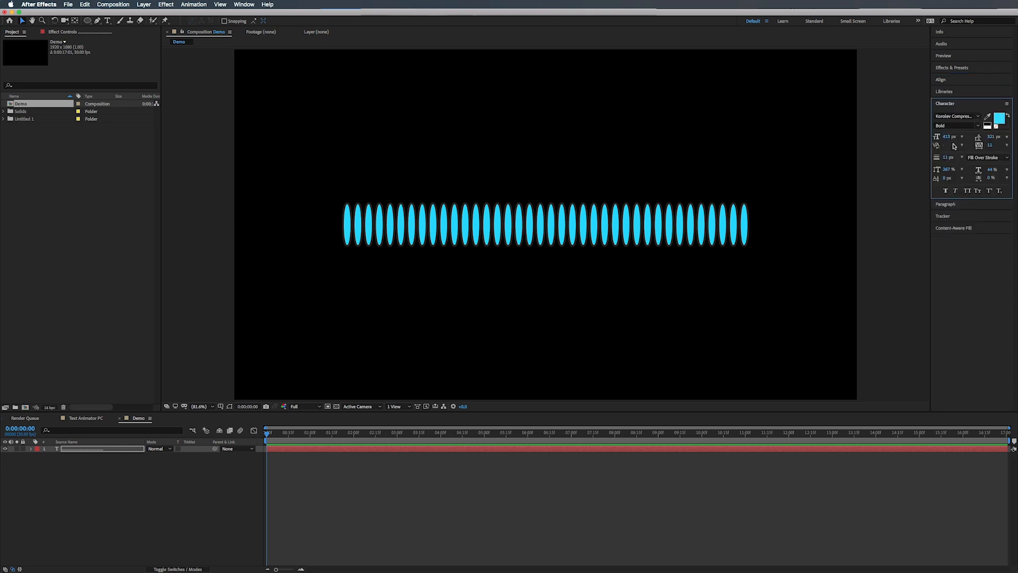
pyautogui.click(958, 204)
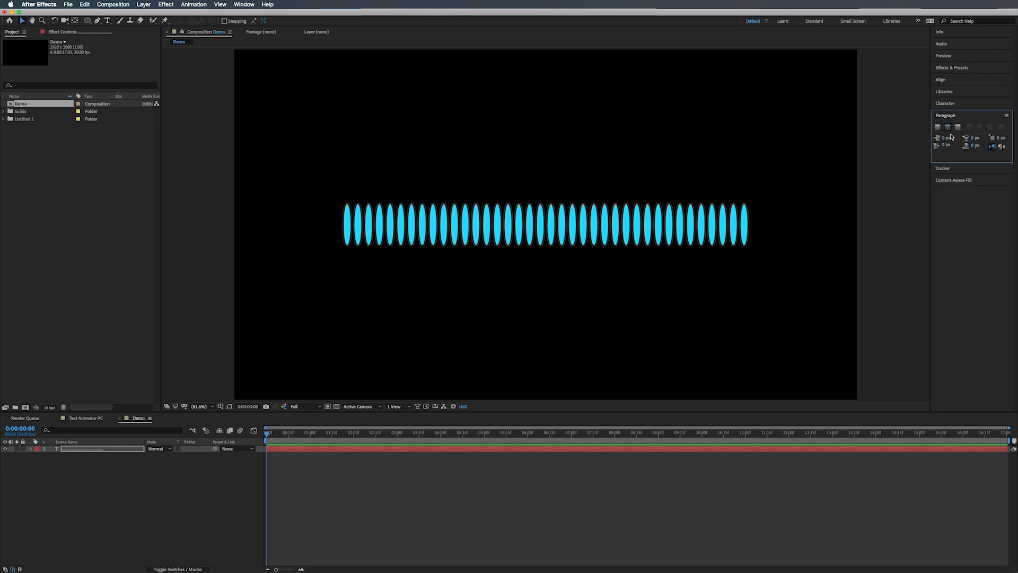
pyautogui.click(952, 103)
pyautogui.doubleClick(726, 239)
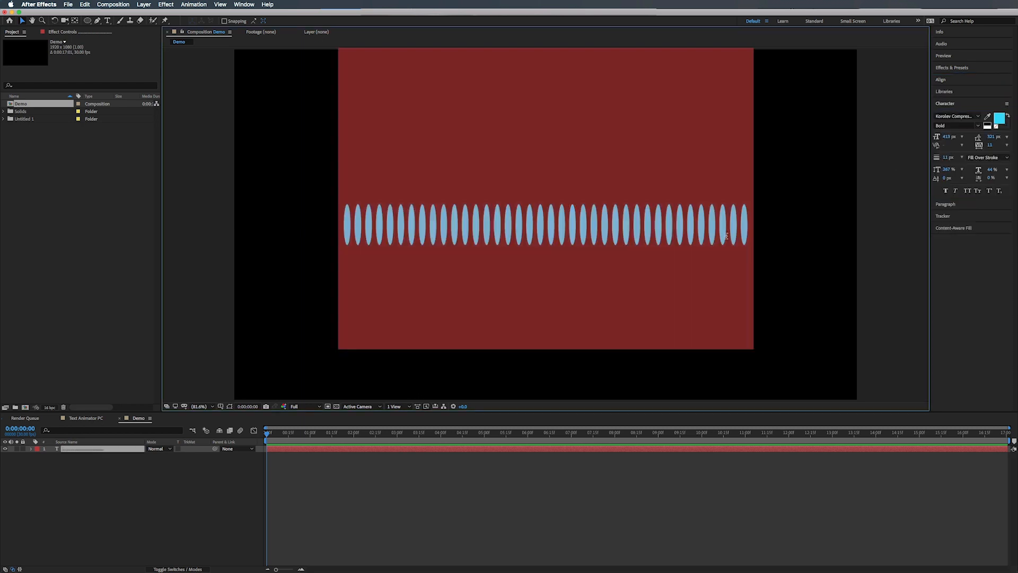
pyautogui.click(746, 227)
pyautogui.write('...................')
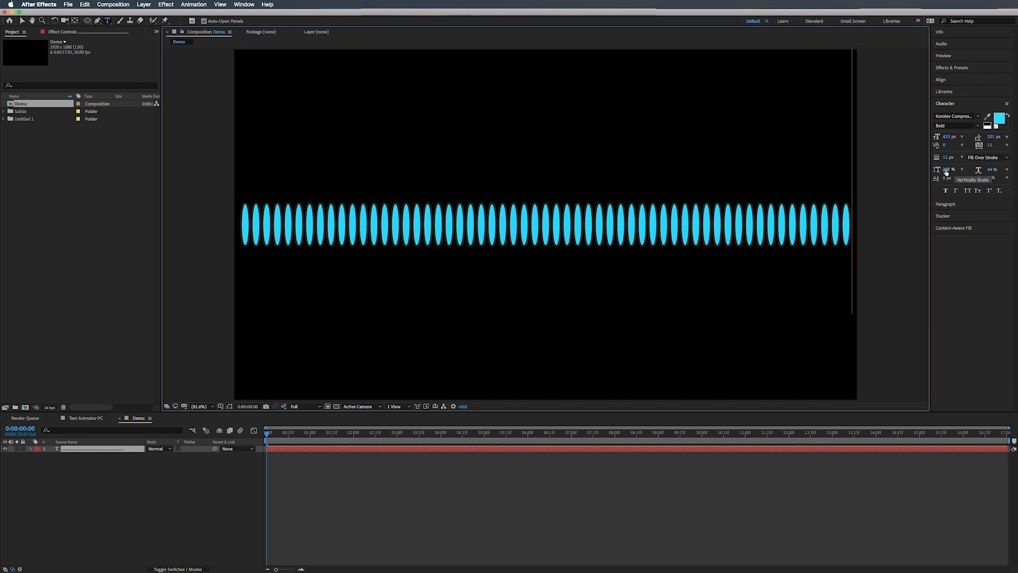
# - Tighten the tracking of the row of periods to 5
pyautogui.click(990, 169)
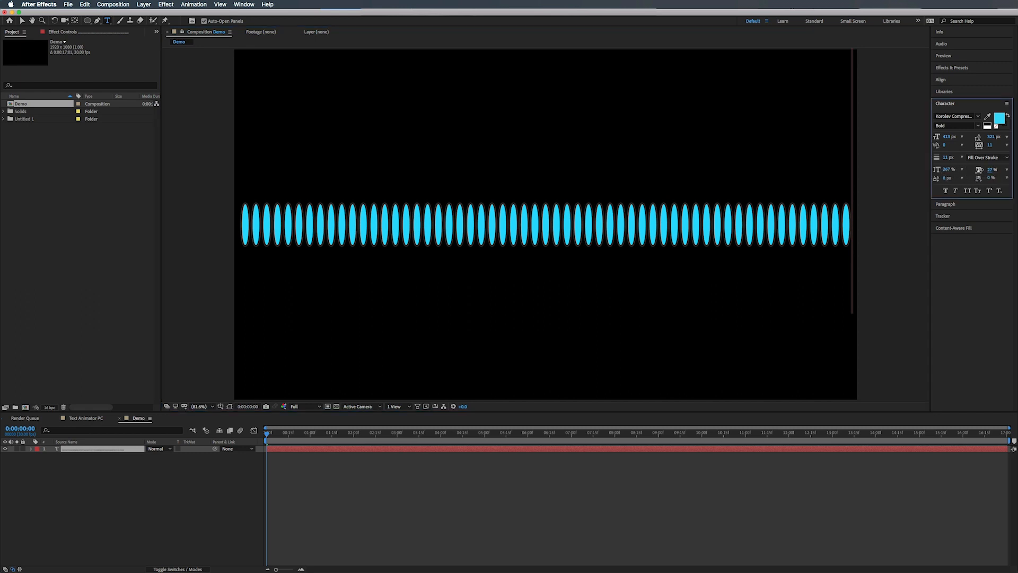
pyautogui.moveTo(989, 169)
pyautogui.mouseDown()
pyautogui.moveTo(970, 170)
pyautogui.moveTo(983, 169)
pyautogui.mouseUp()
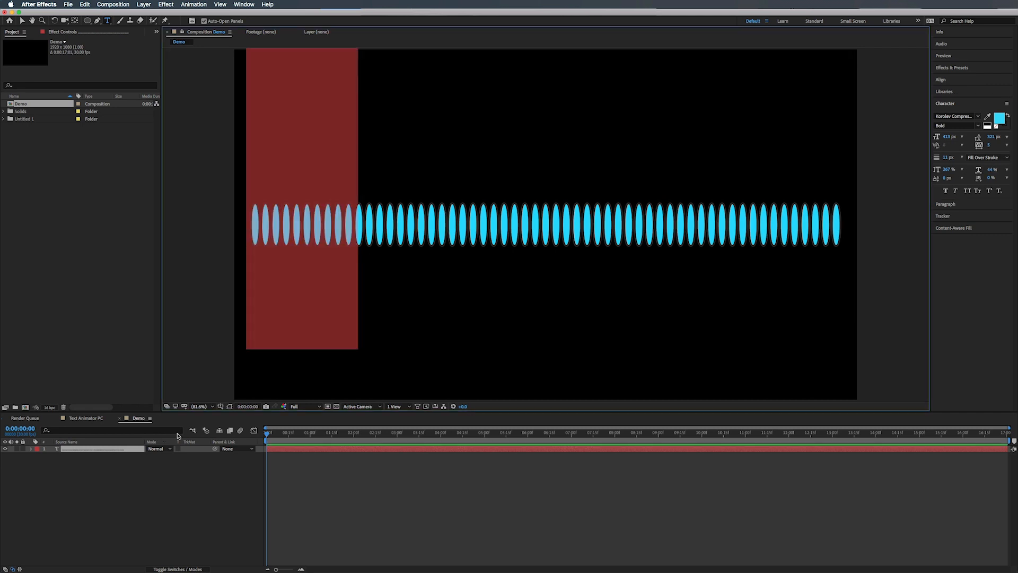
pyautogui.click(95, 450)
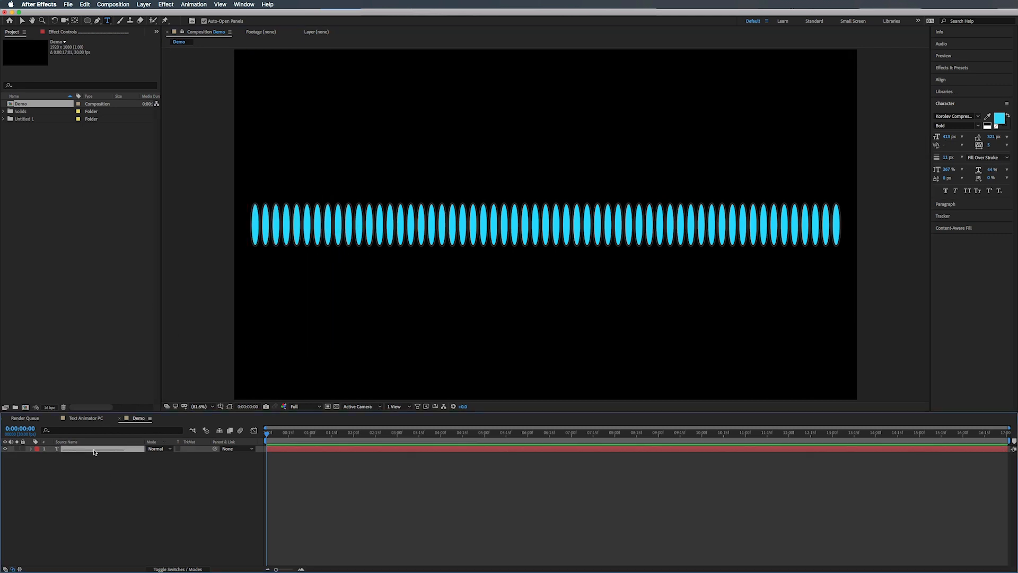
# - Add a Position text animator to the layer and move the characters down by about 393 px
pyautogui.click(32, 450)
pyautogui.click(207, 457)
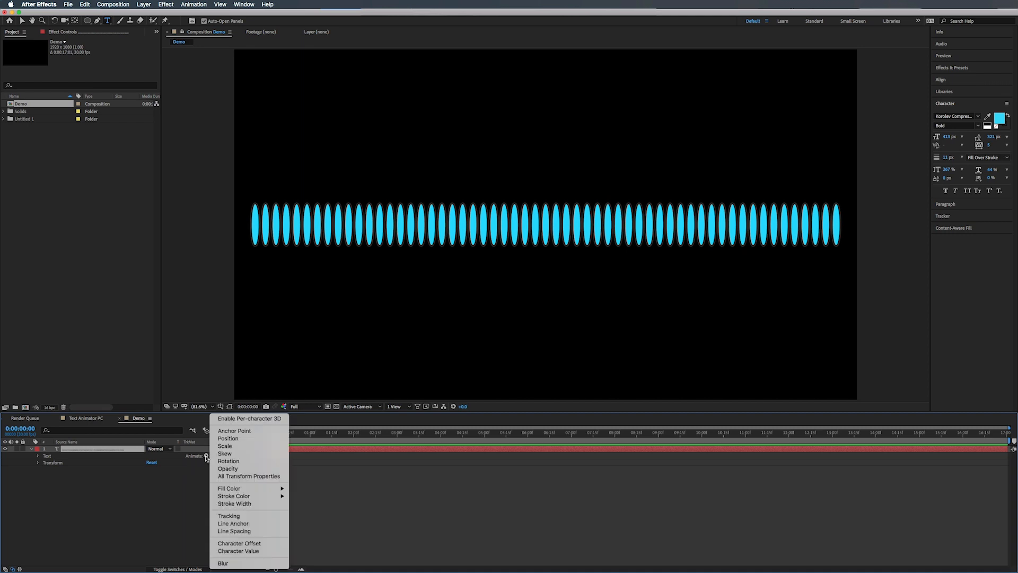
pyautogui.click(228, 439)
pyautogui.moveTo(161, 497); pyautogui.dragTo(321, 489)
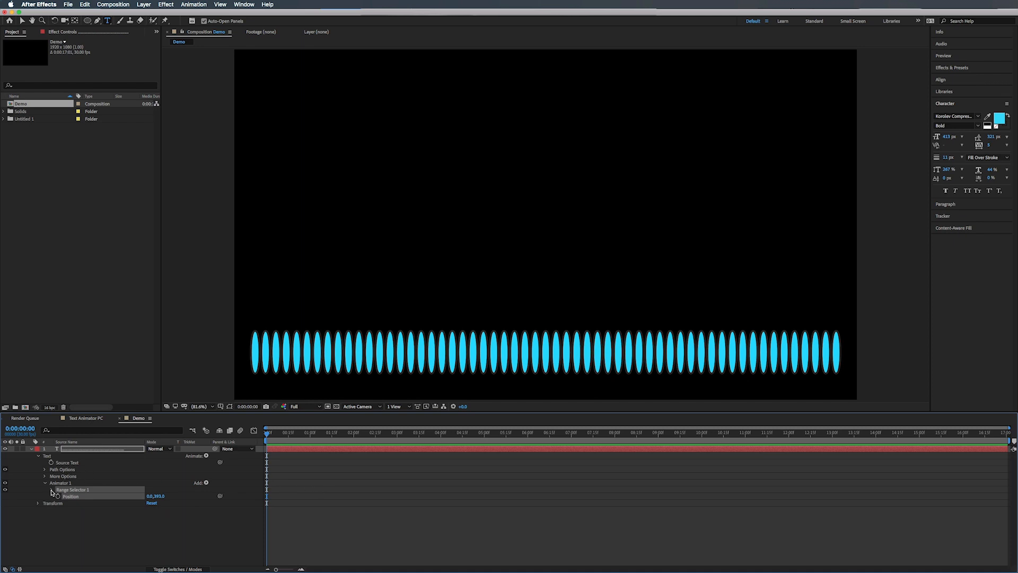
# - Try out the Range Selector's Offset on the row of periods, then reset it to 0%
pyautogui.click(51, 490)
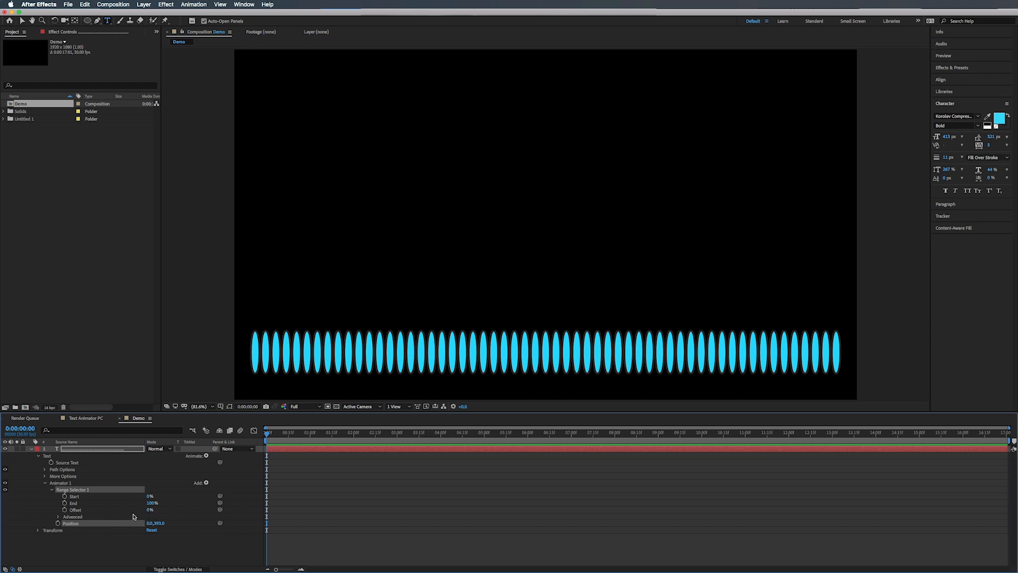
pyautogui.moveTo(149, 510)
pyautogui.mouseDown()
pyautogui.moveTo(200, 510)
pyautogui.moveTo(168, 510)
pyautogui.mouseUp()
pyautogui.click(150, 509)
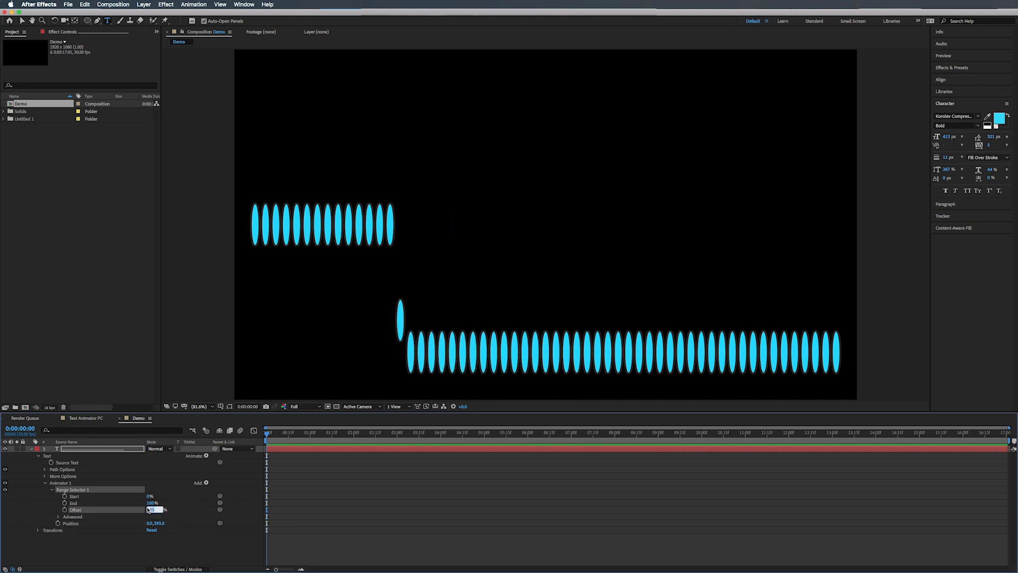
pyautogui.press('Return')
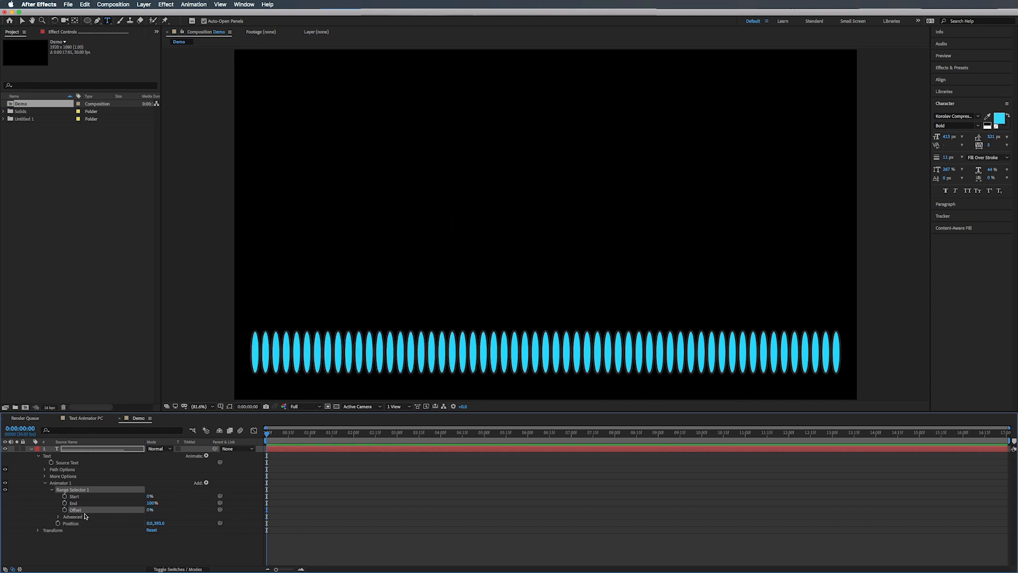
# - Keyframe the Range Selector's Offset from 0% at the start to 100% at 2 seconds
pyautogui.click(64, 511)
pyautogui.moveTo(316, 434); pyautogui.dragTo(355, 435)
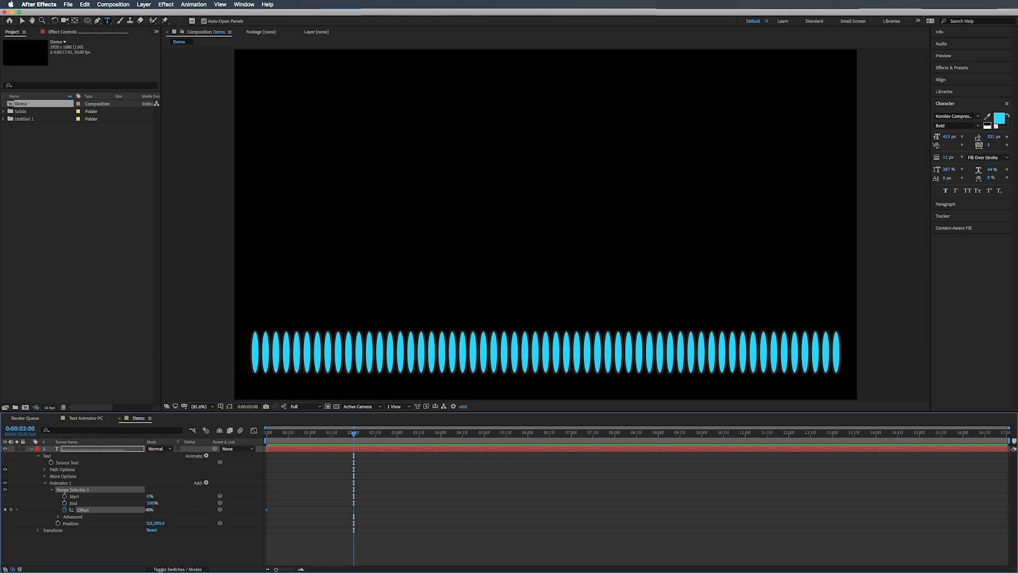
pyautogui.moveTo(150, 510); pyautogui.dragTo(484, 514)
# - End the work area at 2 seconds and preview the offset animation
pyautogui.press('n')
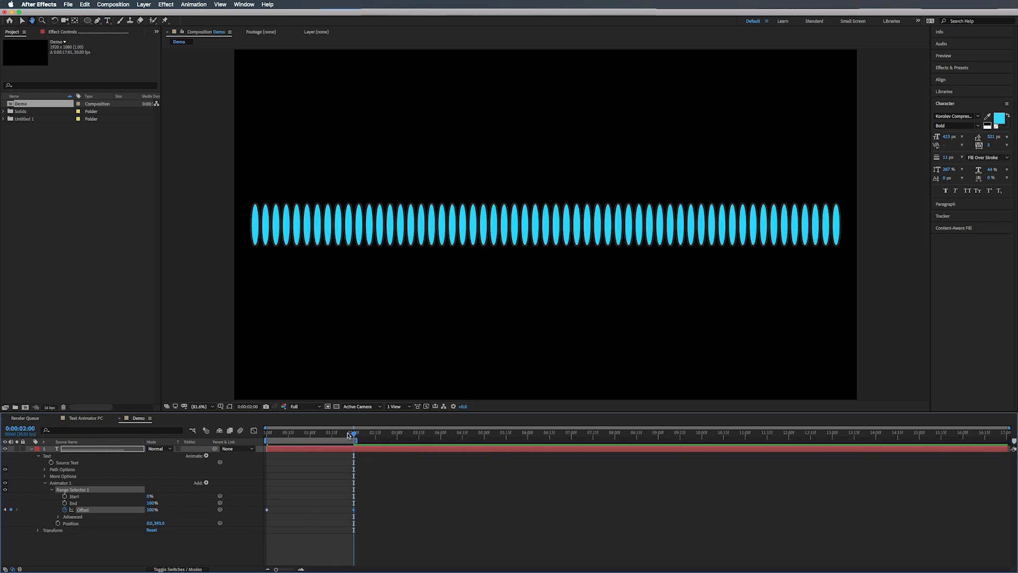
pyautogui.press('space')
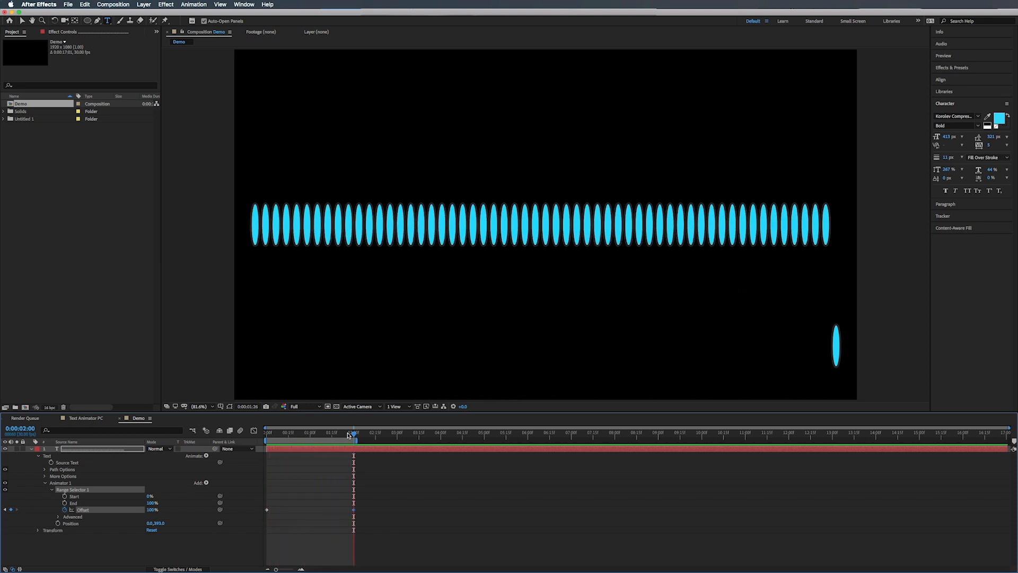
pyautogui.press('space')
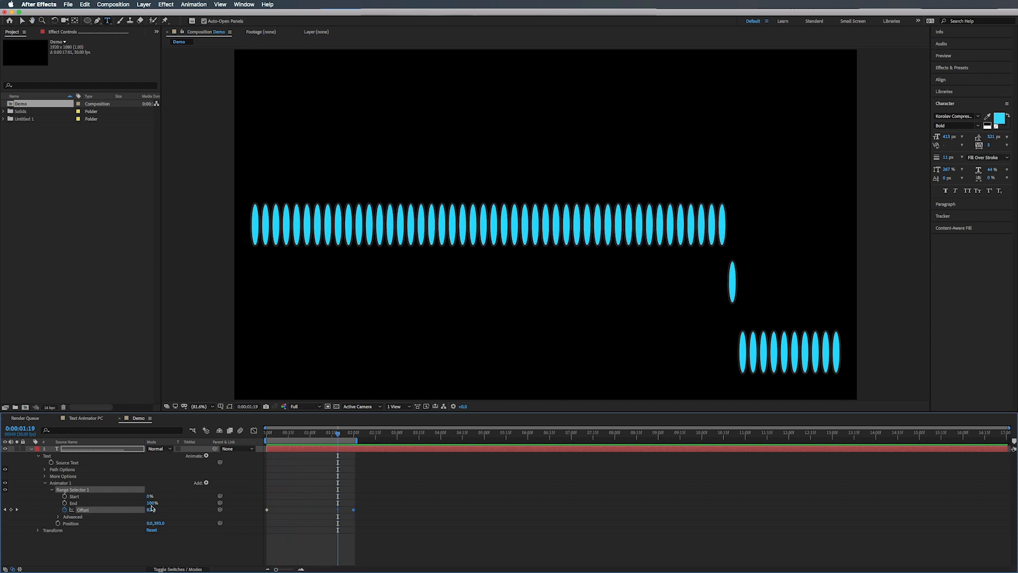
# - Expand the Range Selector's Advanced settings and review the Based On options
pyautogui.click(58, 517)
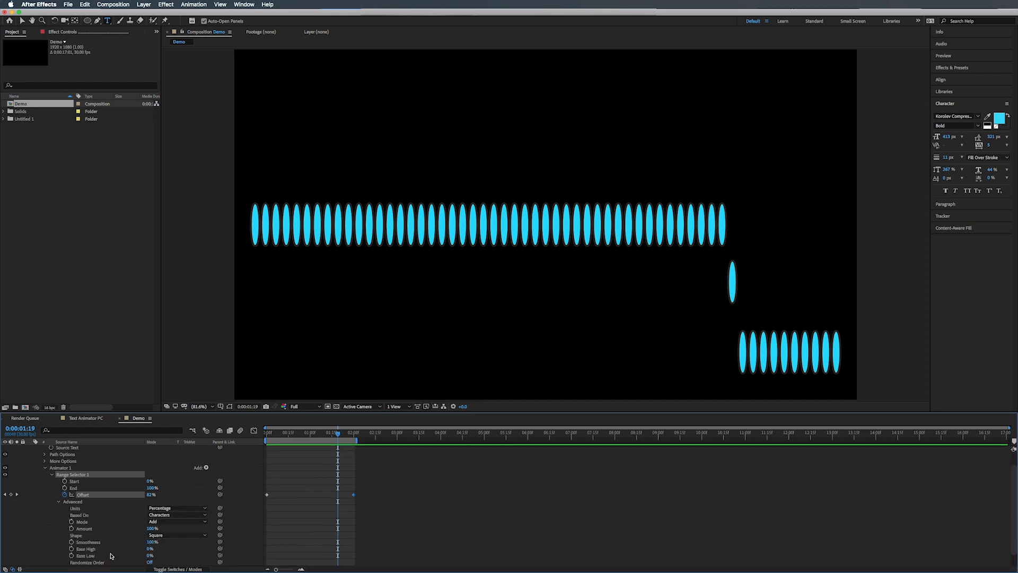
pyautogui.scroll(-1, 118, 525)
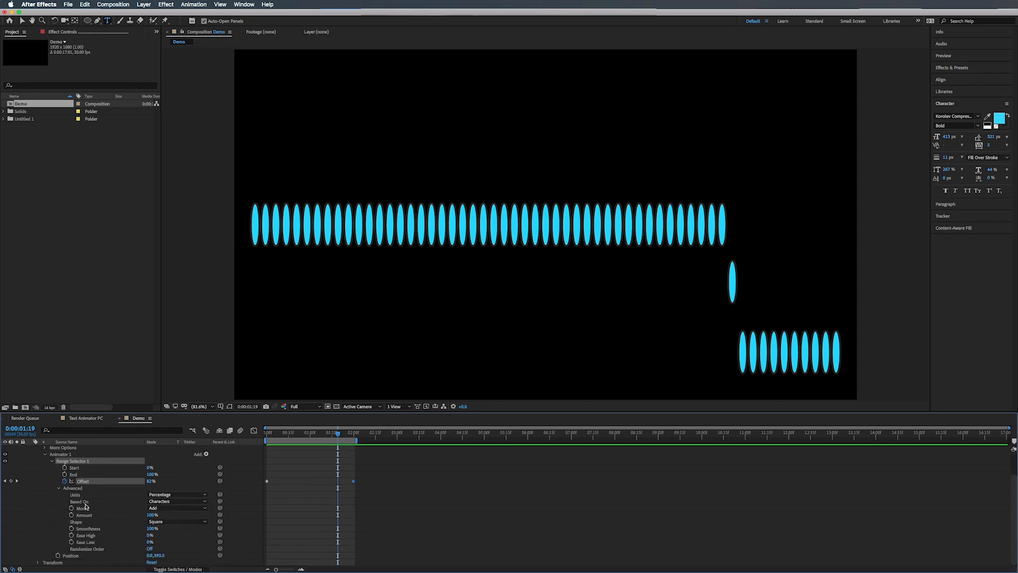
pyautogui.click(165, 501)
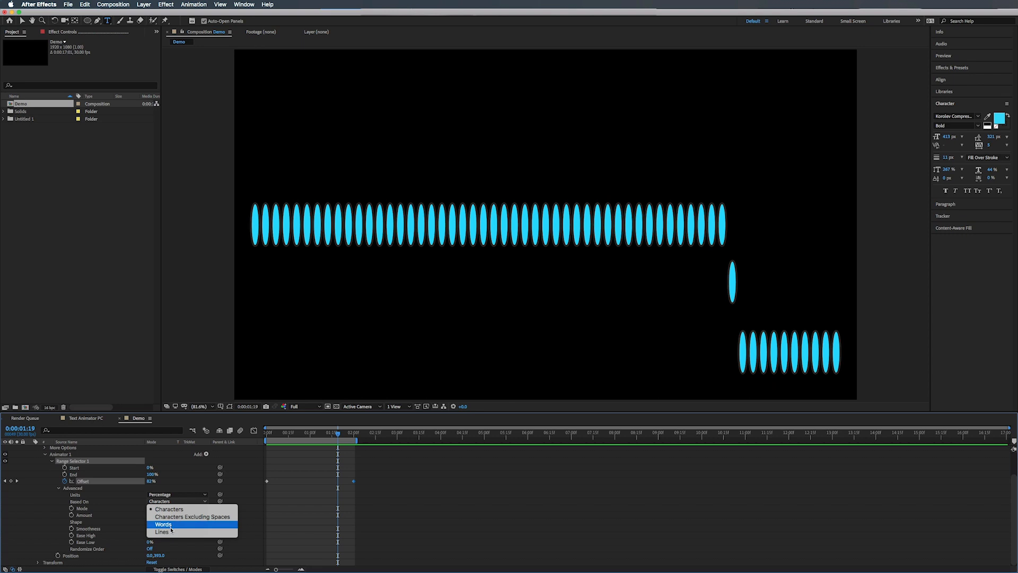
pyautogui.press('Escape')
# - Split the row with a space near its middle and try basing the Range Selector on Words
pyautogui.click(508, 220)
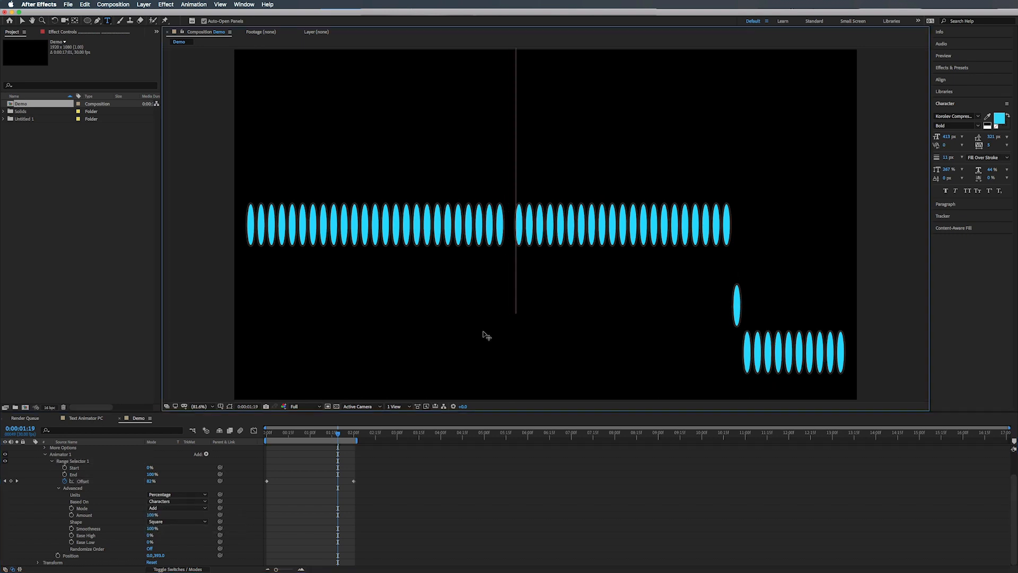
pyautogui.click(176, 502)
pyautogui.click(175, 525)
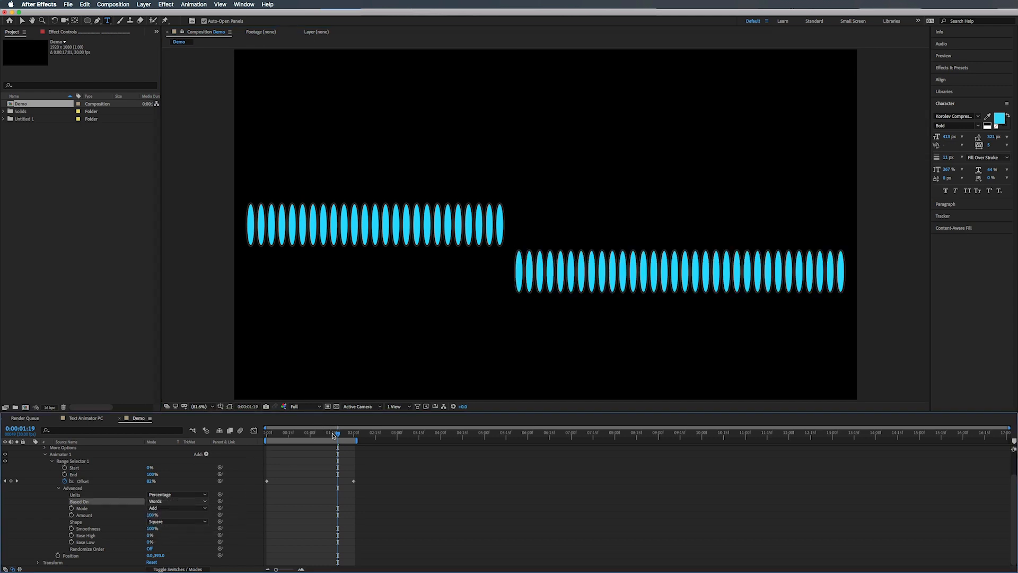
pyautogui.moveTo(326, 435); pyautogui.dragTo(352, 438)
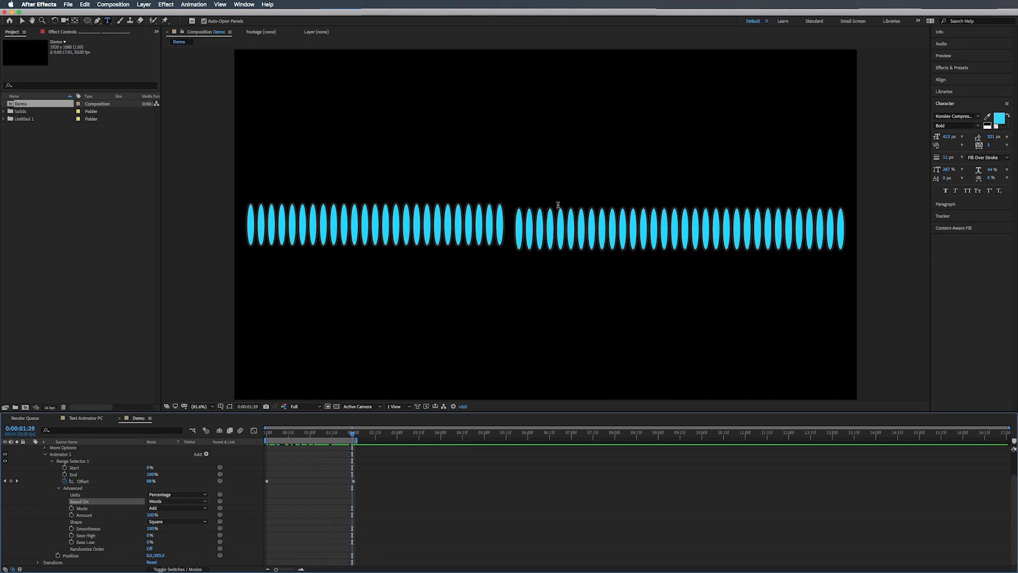
# - Remove the space from the row, base the Range Selector on Characters again and scrub through the animation
pyautogui.click(513, 229)
pyautogui.press('BackSpace')
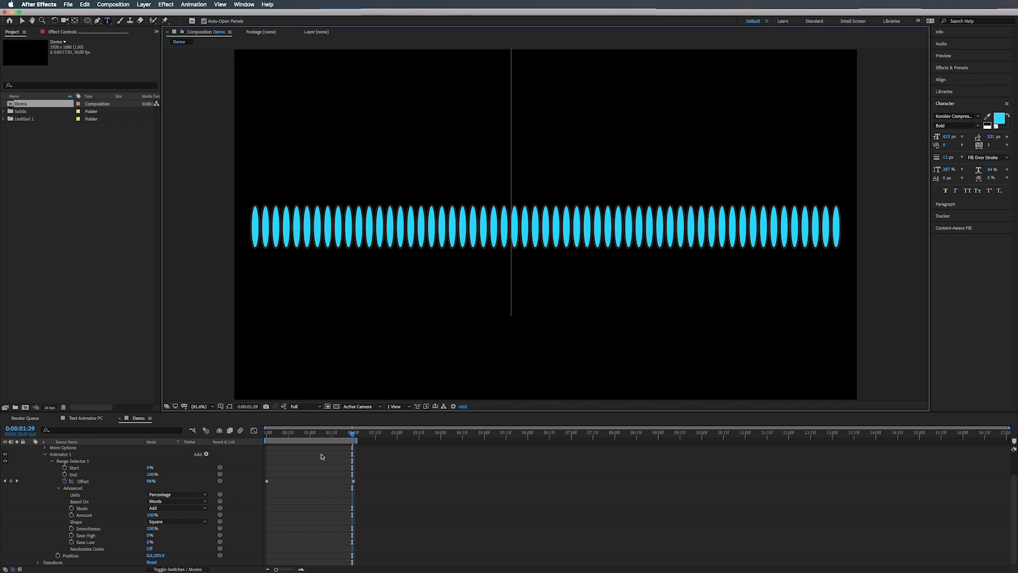
pyautogui.moveTo(342, 434); pyautogui.dragTo(267, 434)
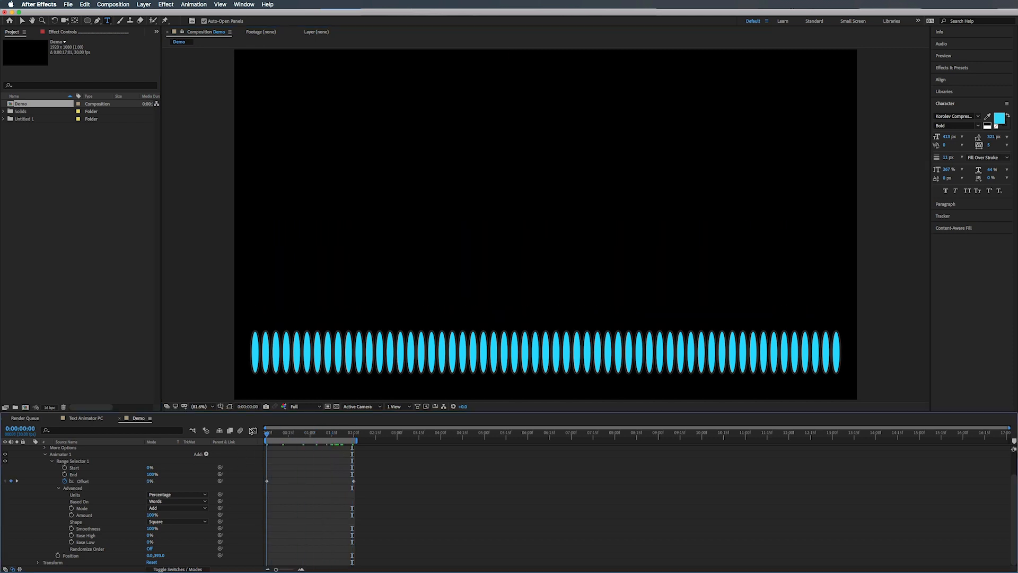
pyautogui.click(170, 502)
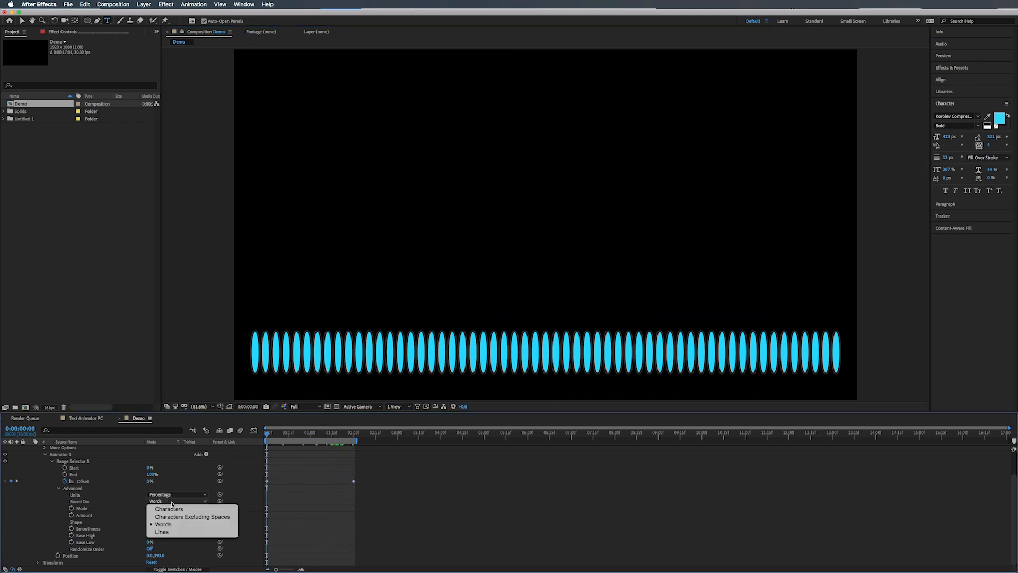
pyautogui.click(169, 511)
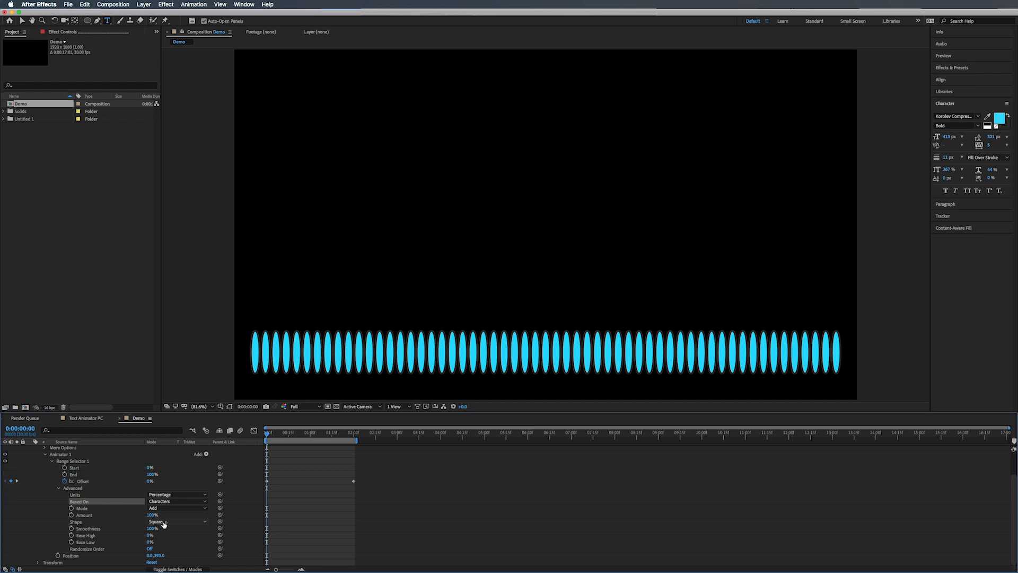
pyautogui.moveTo(268, 436); pyautogui.dragTo(311, 437)
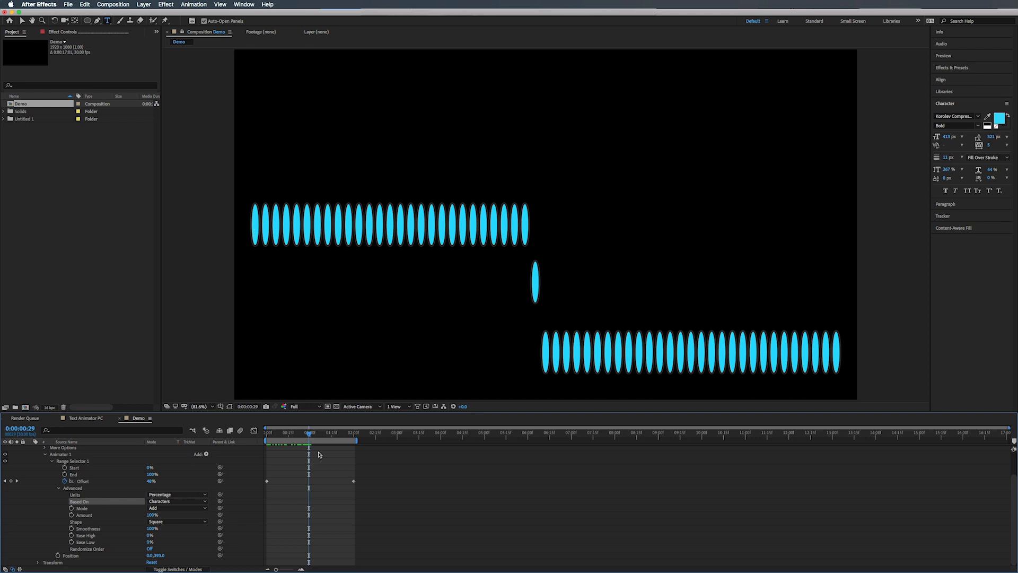
# - Try the Ramp Up shape for the Range Selector and scrub the playhead back to the start
pyautogui.moveTo(313, 438); pyautogui.dragTo(310, 437)
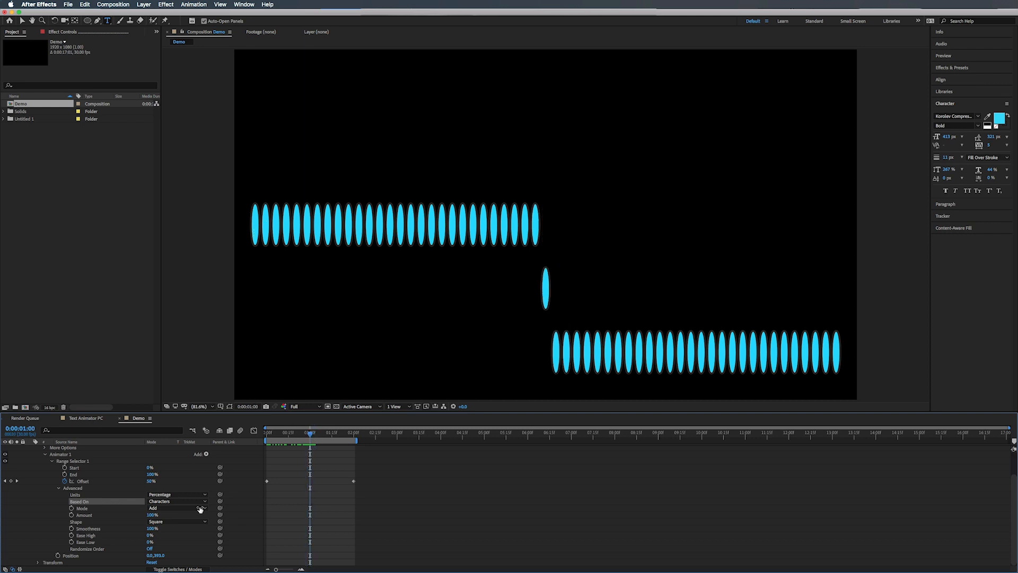
pyautogui.click(168, 522)
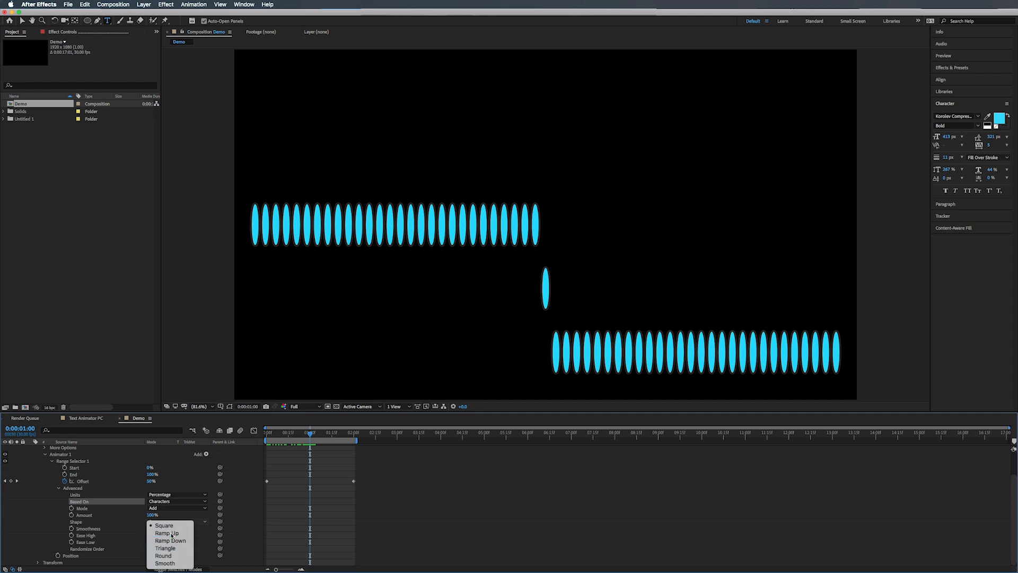
pyautogui.click(171, 536)
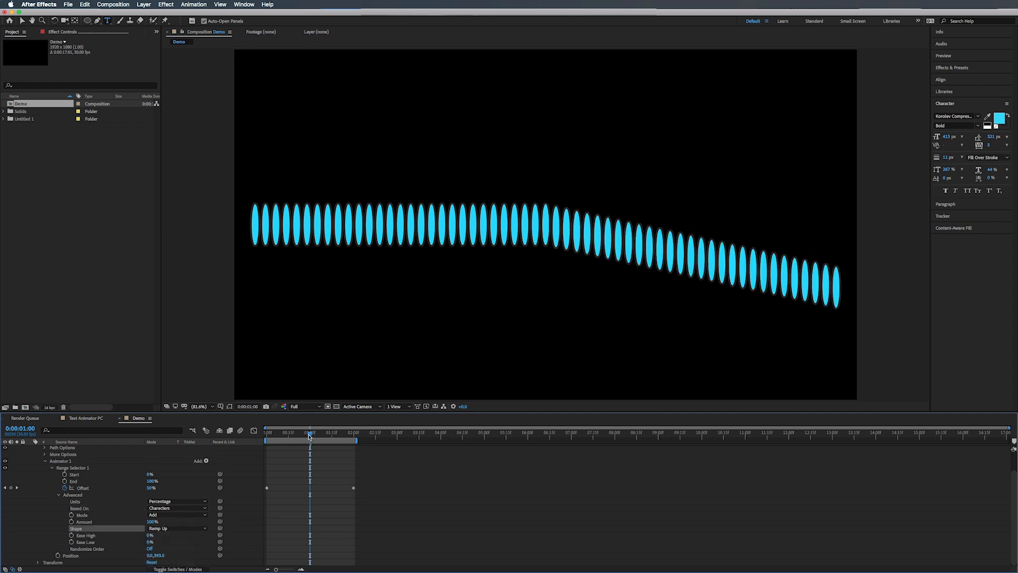
pyautogui.moveTo(310, 435); pyautogui.dragTo(266, 435)
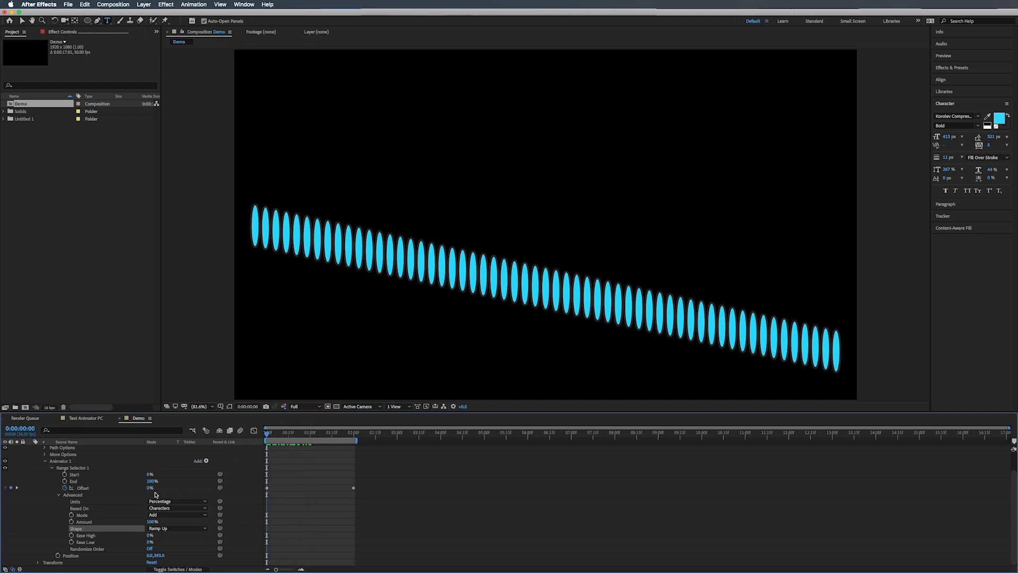
# - Set the Range Selector's Offset keyframe at 0 seconds to -100% and preview the animation
pyautogui.moveTo(149, 488); pyautogui.dragTo(60, 484)
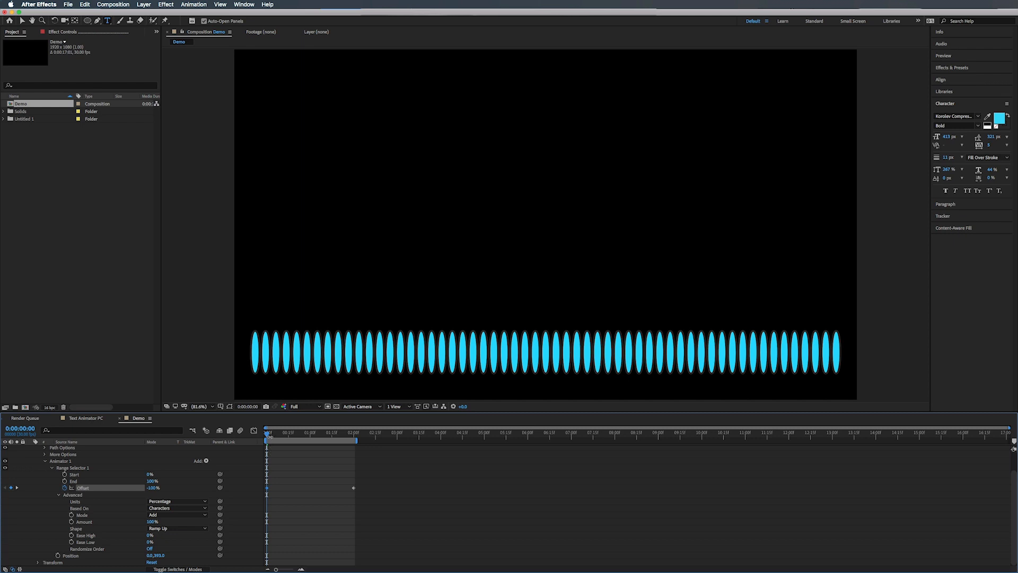
pyautogui.moveTo(267, 435); pyautogui.dragTo(317, 449)
pyautogui.press('space')
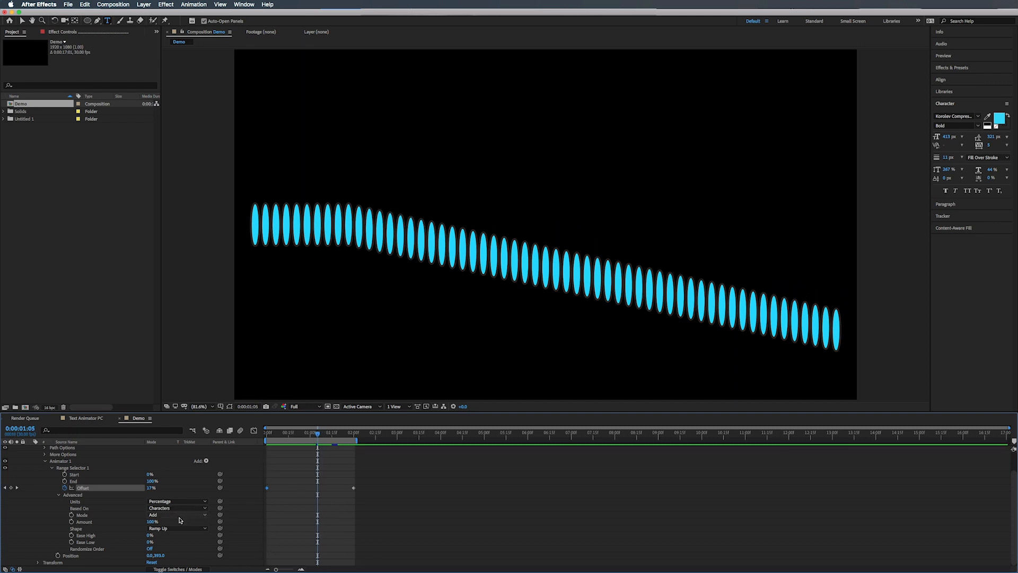
# - Try the Ramp Down shape for the Range Selector and scrub through the animation
pyautogui.click(174, 529)
pyautogui.click(171, 536)
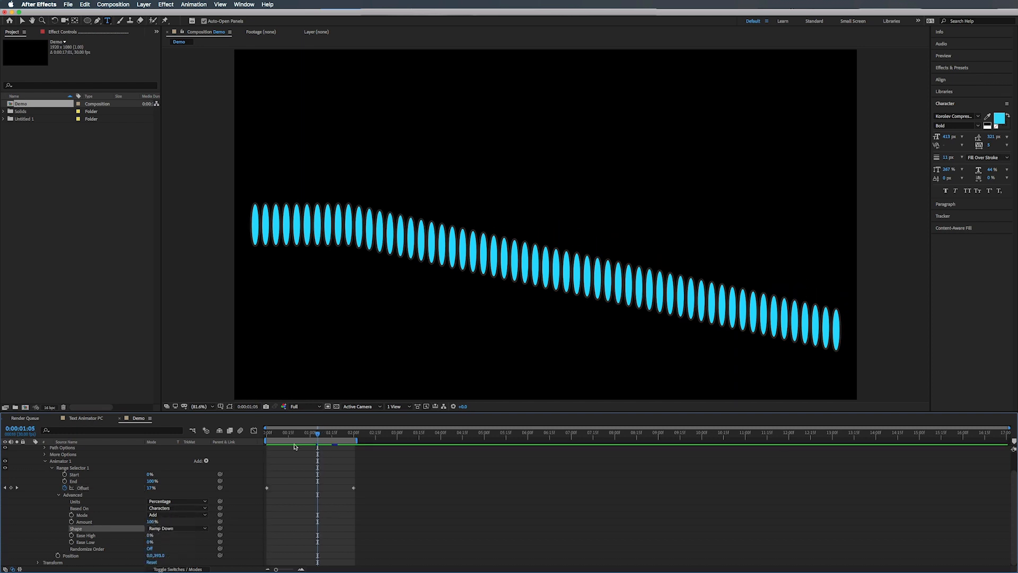
pyautogui.moveTo(267, 434); pyautogui.dragTo(346, 440)
pyautogui.click(311, 436)
# - Try the Triangle shape for the Range Selector and preview the animation
pyautogui.click(175, 529)
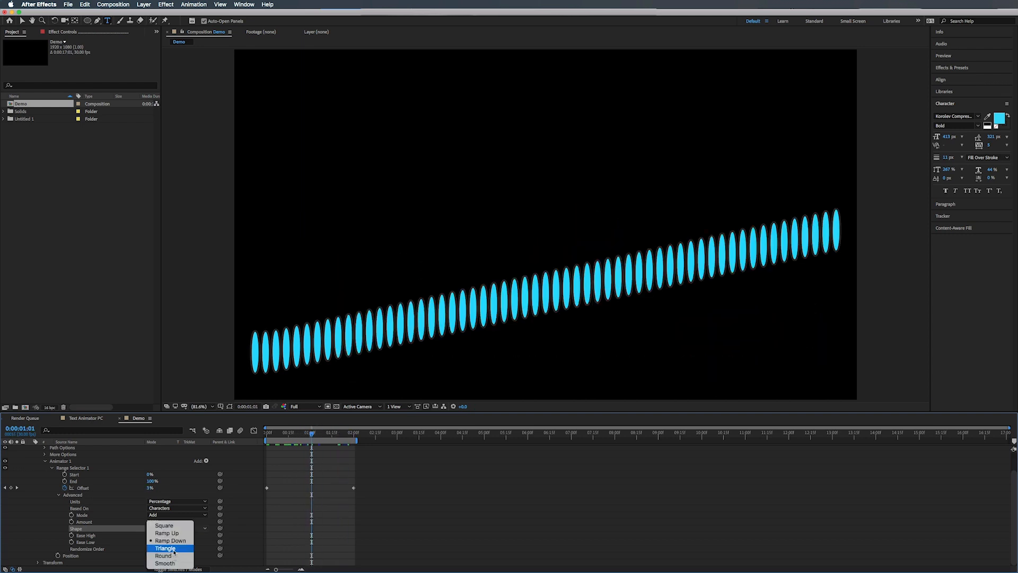
pyautogui.click(170, 550)
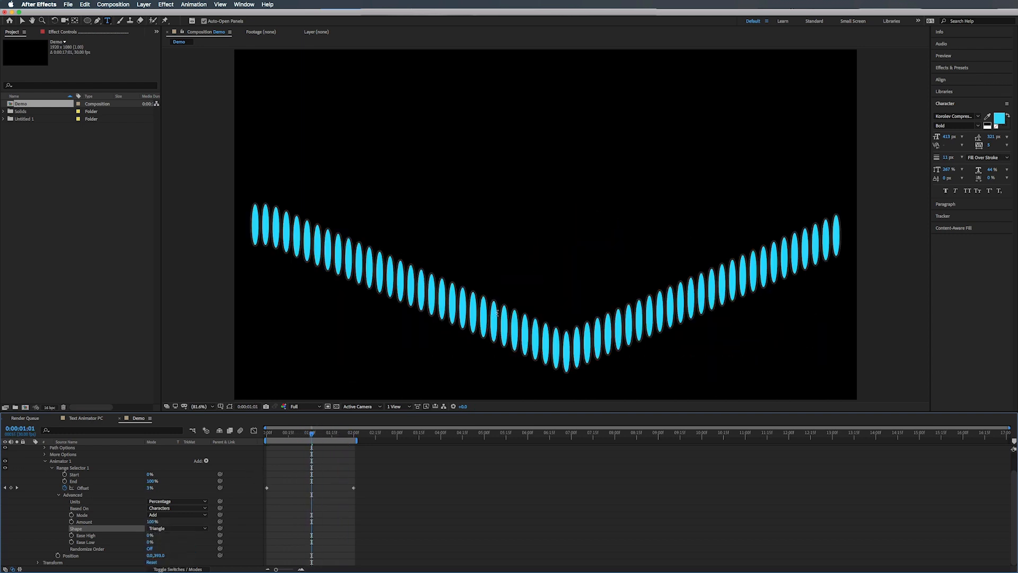
pyautogui.moveTo(313, 436)
pyautogui.mouseDown()
pyautogui.moveTo(240, 434)
pyautogui.moveTo(316, 442)
pyautogui.mouseUp()
pyautogui.press('space')
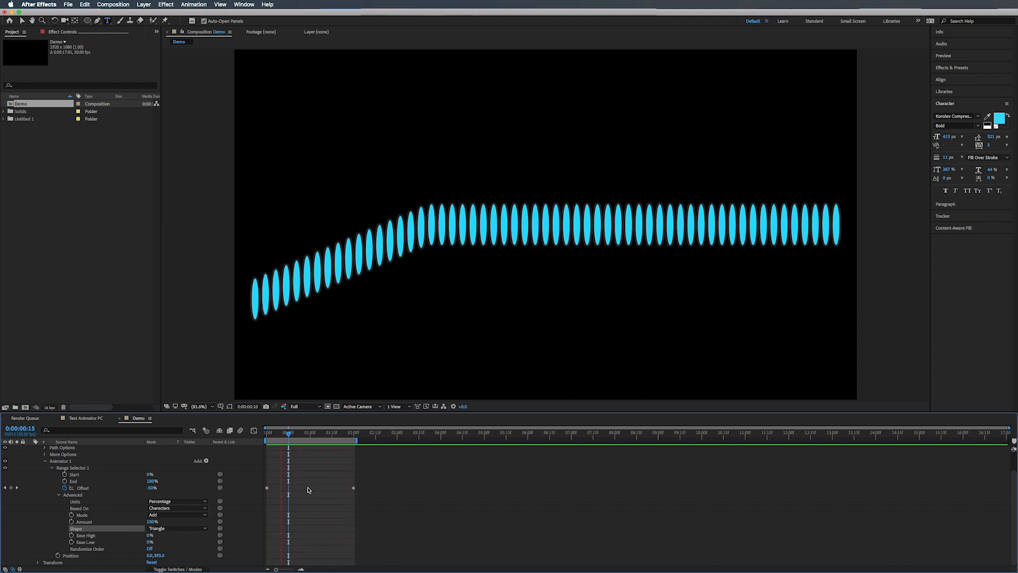
# - Try the Round shape for the Range Selector, preview it from the start and inspect a frame near 1 second
pyautogui.click(171, 528)
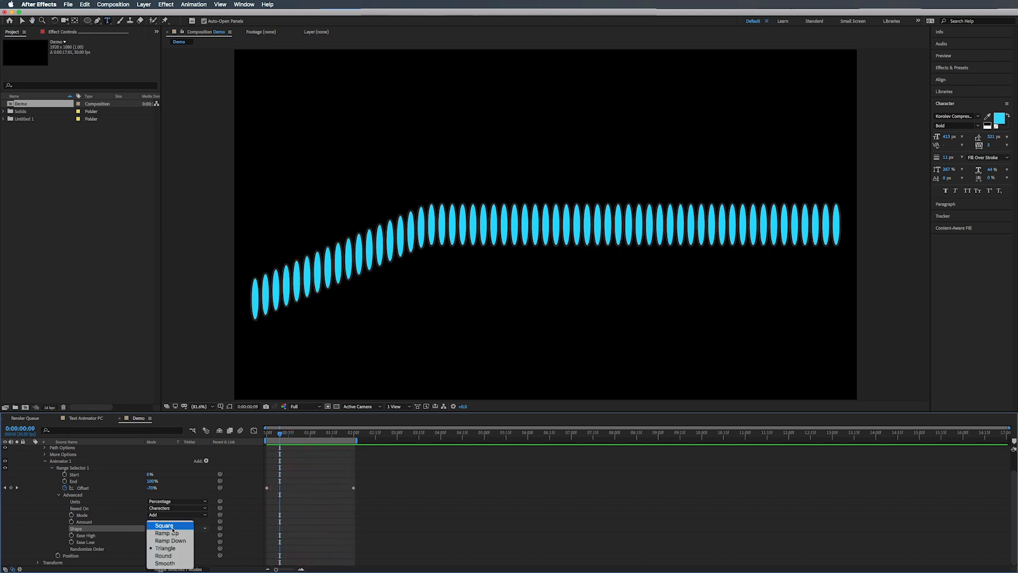
pyautogui.click(174, 556)
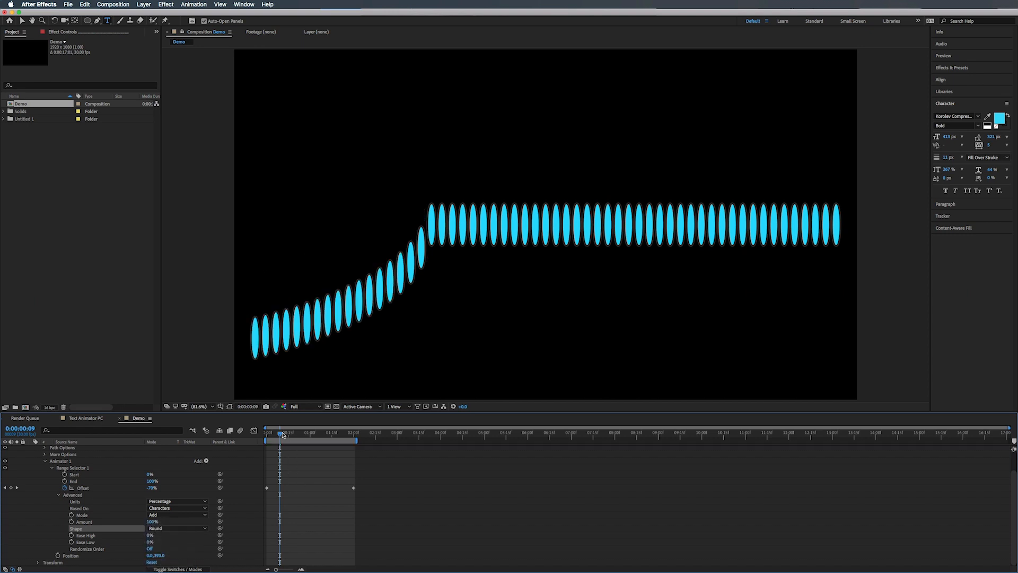
pyautogui.moveTo(280, 435); pyautogui.dragTo(260, 437)
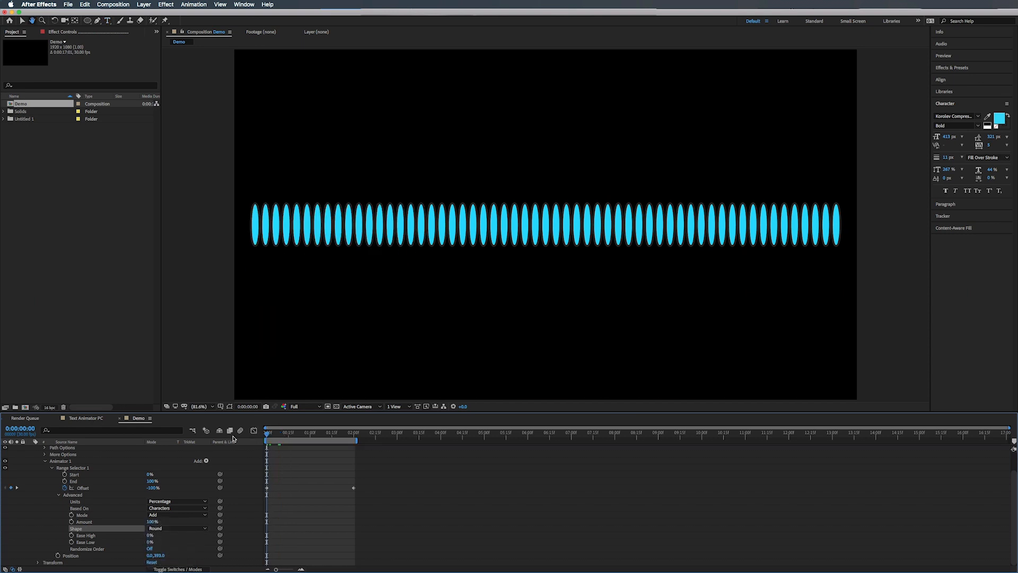
pyautogui.press('space')
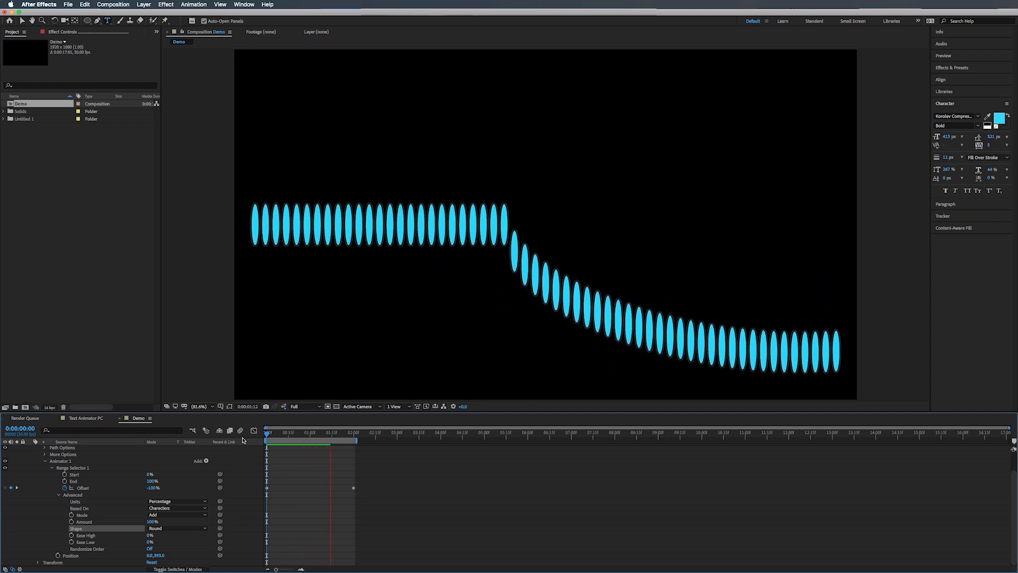
pyautogui.click(309, 435)
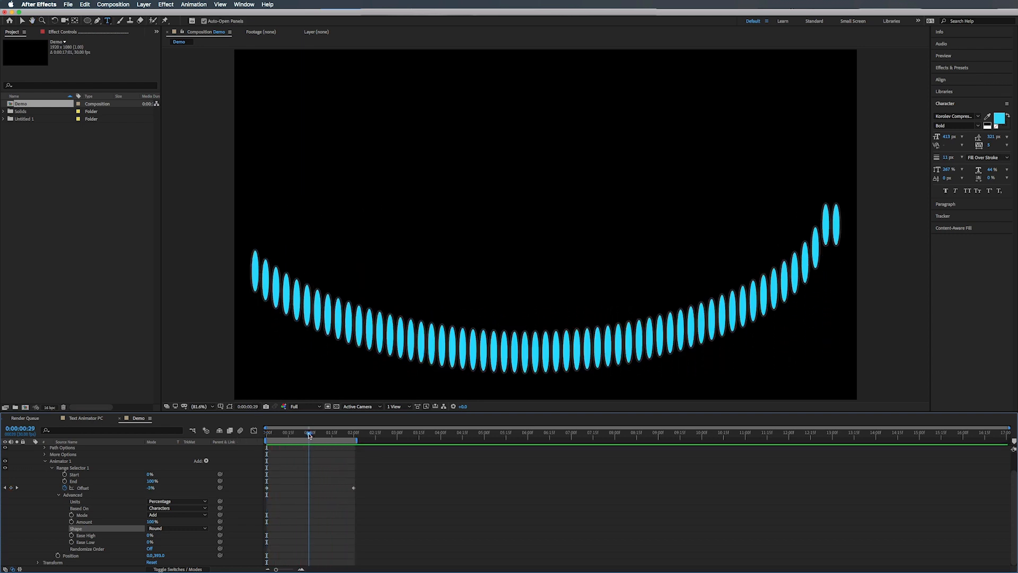
# - Set the Range Selector's Shape to Smooth, preview it from the start and park the playhead at 1 second
pyautogui.click(171, 528)
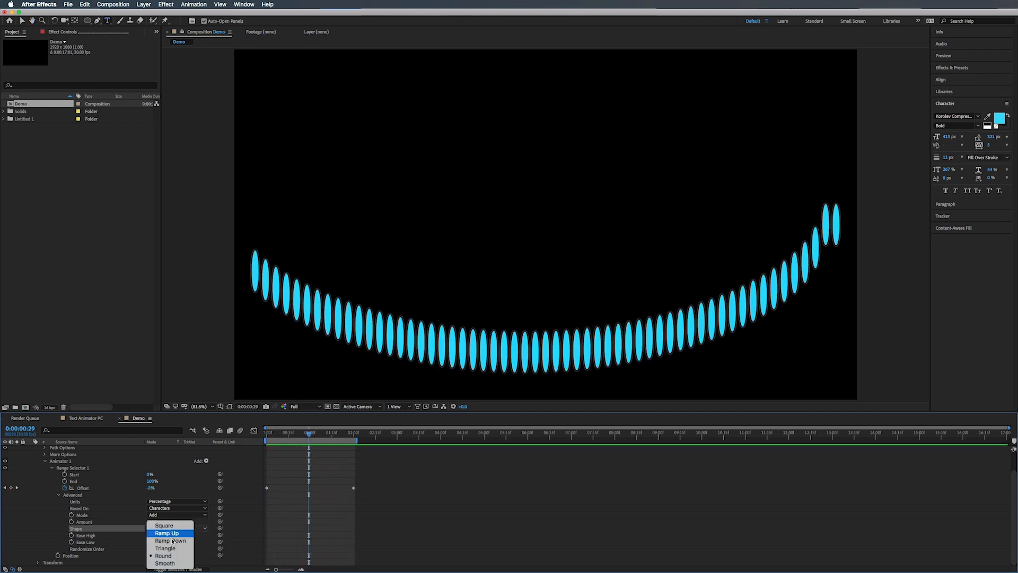
pyautogui.click(169, 565)
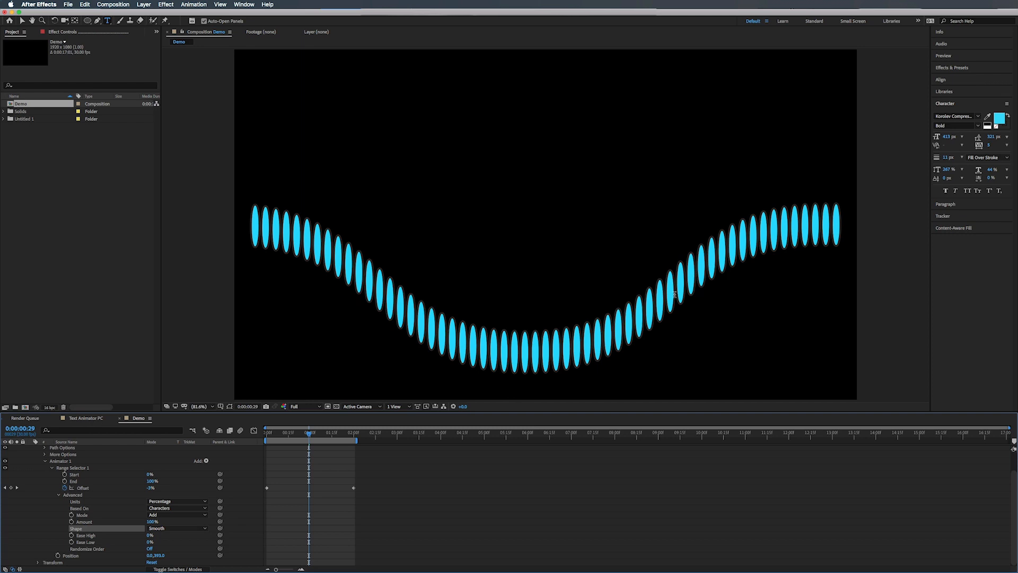
pyautogui.moveTo(308, 435); pyautogui.dragTo(256, 435)
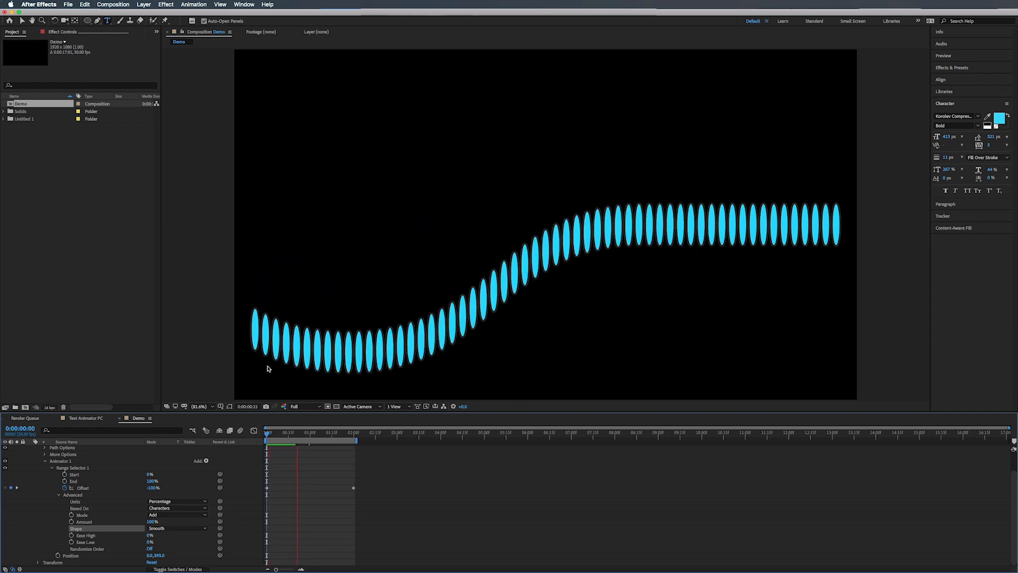
pyautogui.press('space')
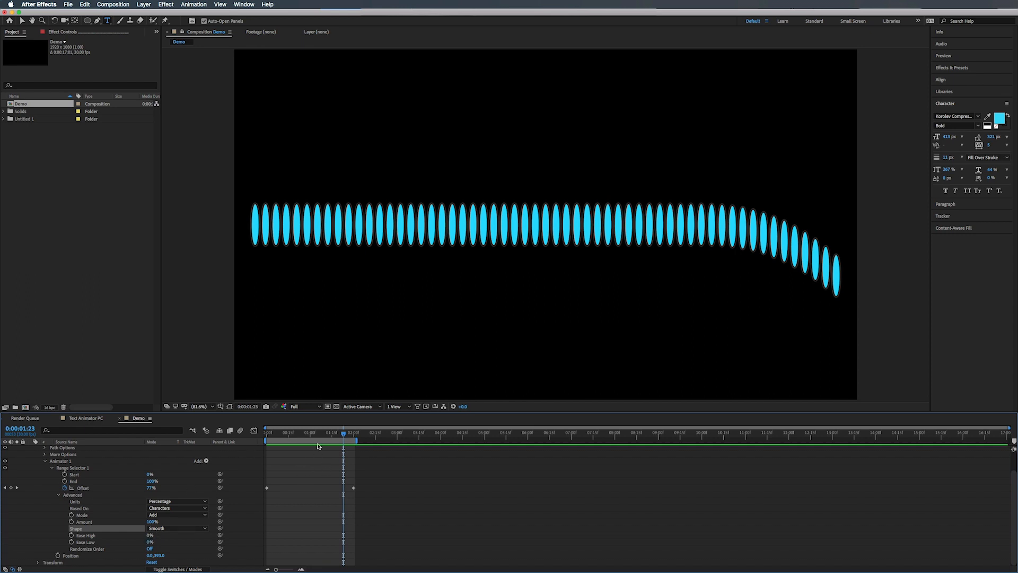
pyautogui.moveTo(320, 436); pyautogui.dragTo(311, 436)
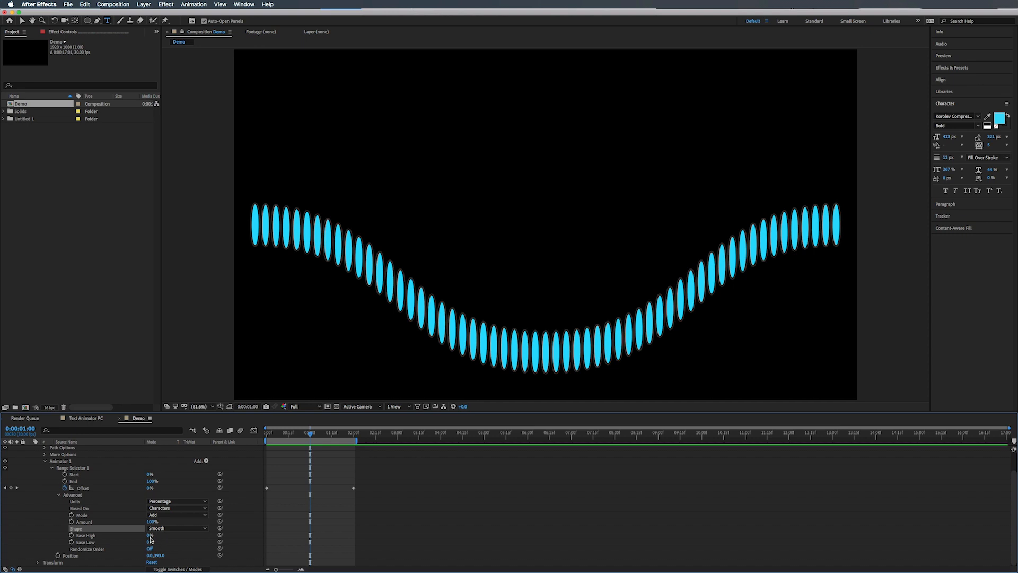
# - Try Ease High at 100%, scrub around 1 second to judge the curve, and return it to 0%
pyautogui.moveTo(149, 537); pyautogui.dragTo(211, 538)
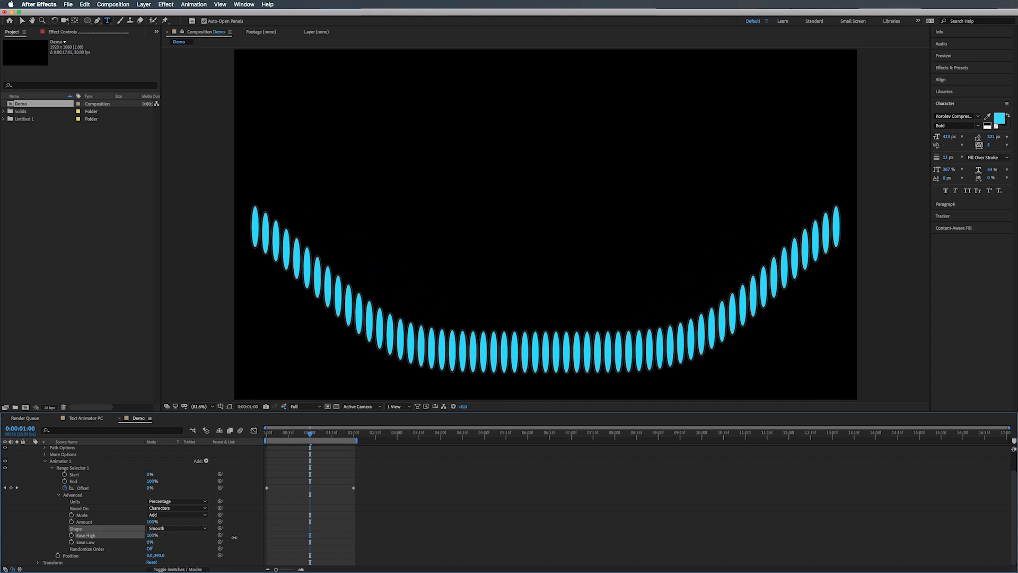
pyautogui.moveTo(312, 436)
pyautogui.mouseDown()
pyautogui.moveTo(295, 436)
pyautogui.moveTo(315, 436)
pyautogui.mouseUp()
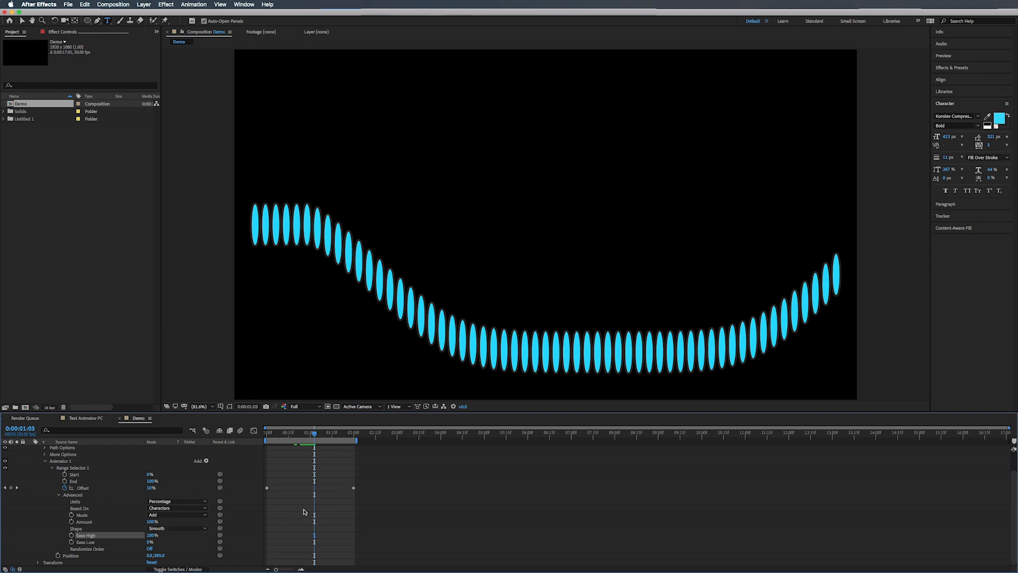
pyautogui.moveTo(151, 536); pyautogui.dragTo(87, 546)
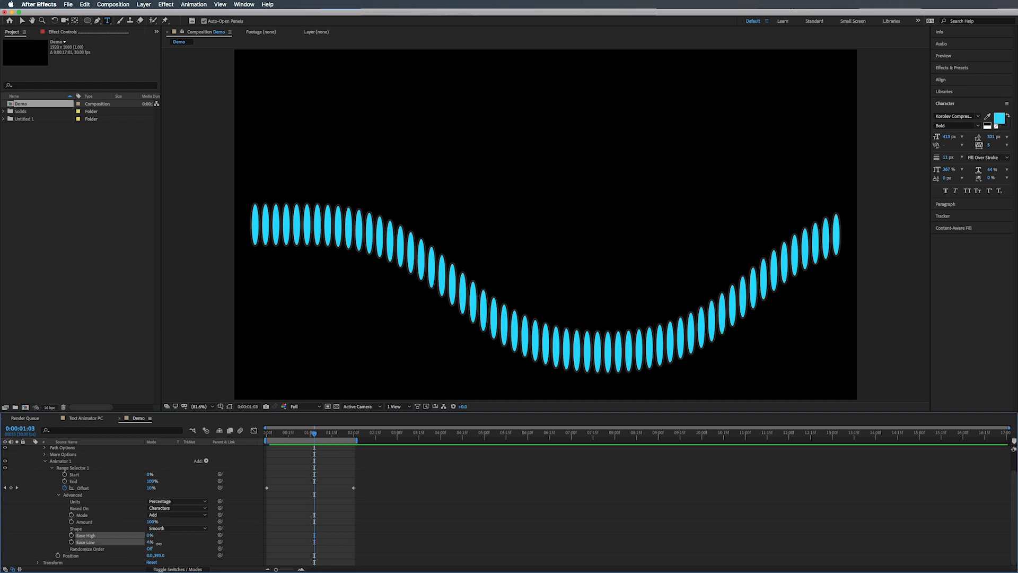
# - Try Ease Low at 100%, scrub around 1 second to judge the curve, and return it to 0%
pyautogui.moveTo(150, 542); pyautogui.dragTo(213, 543)
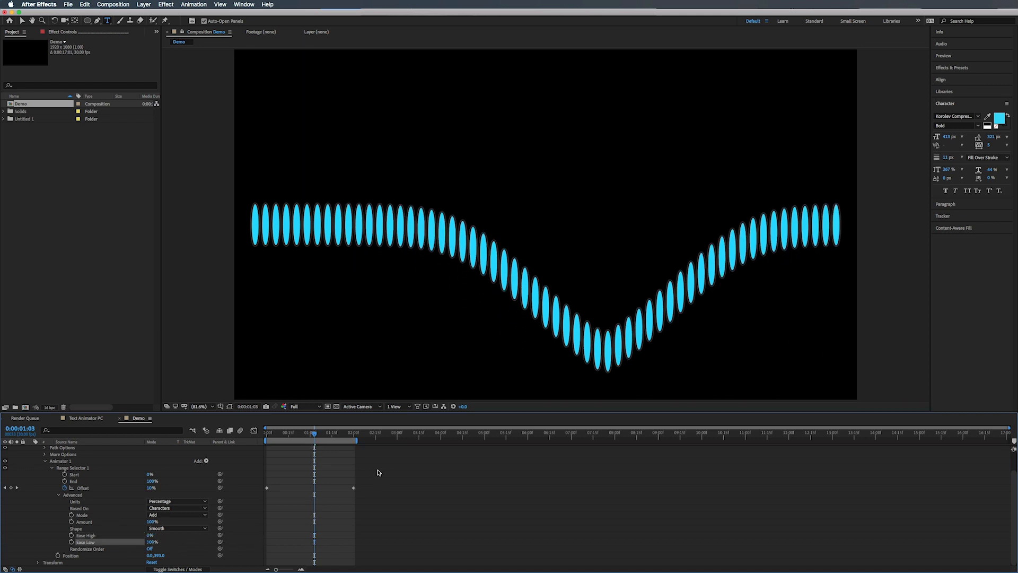
pyautogui.moveTo(313, 435)
pyautogui.mouseDown()
pyautogui.moveTo(289, 434)
pyautogui.moveTo(306, 435)
pyautogui.mouseUp()
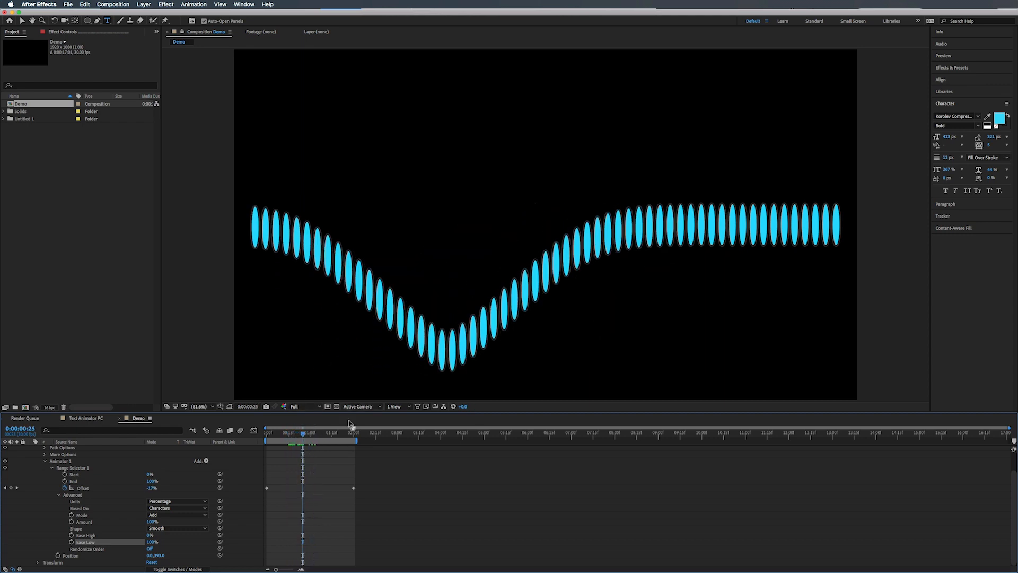
pyautogui.moveTo(304, 434)
pyautogui.mouseDown()
pyautogui.moveTo(269, 435)
pyautogui.moveTo(319, 434)
pyautogui.moveTo(308, 434)
pyautogui.mouseUp()
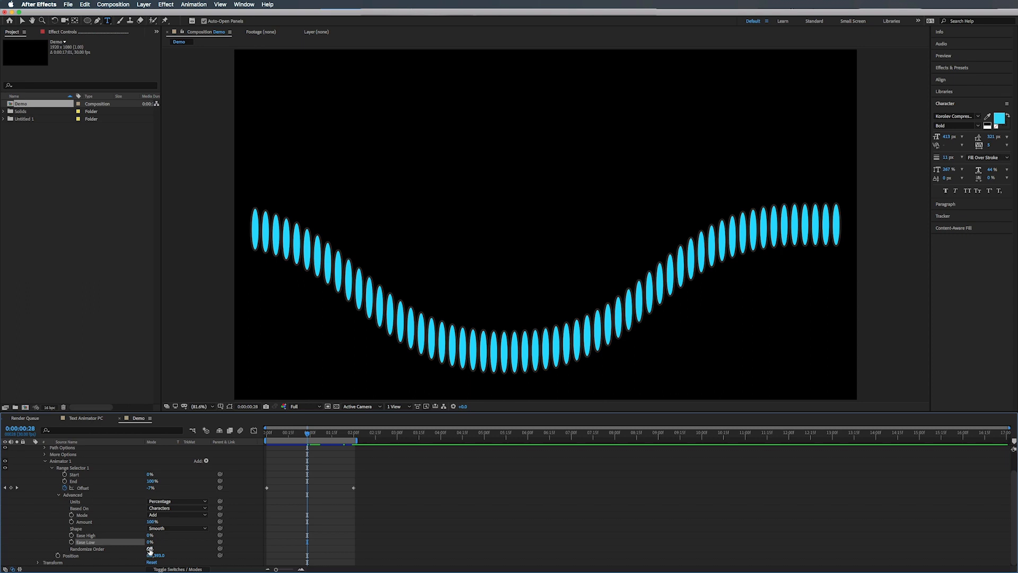
# - Turn on Randomize Order for the Range Selector and preview the animation from the start
pyautogui.click(150, 549)
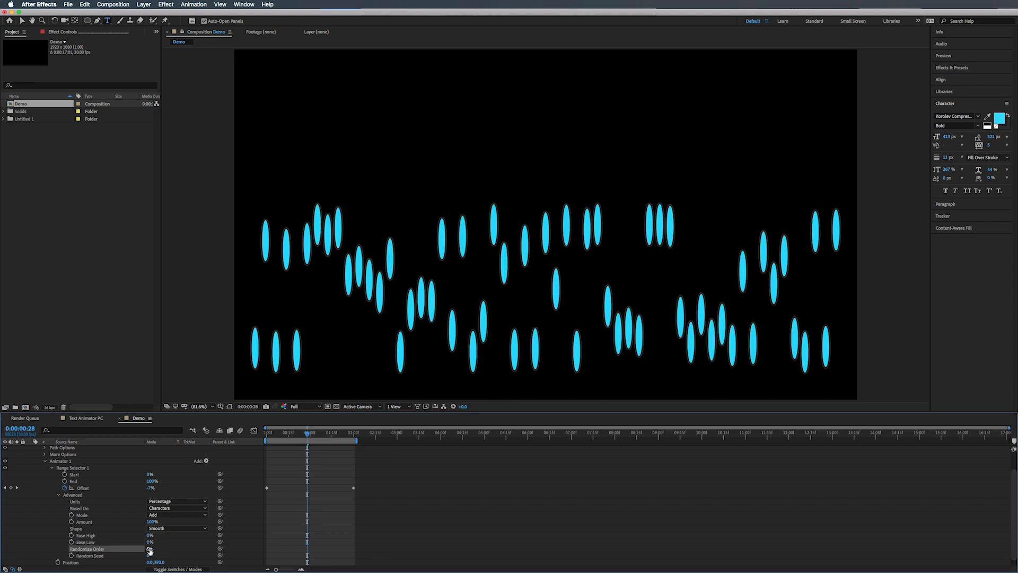
pyautogui.moveTo(274, 437); pyautogui.dragTo(255, 440)
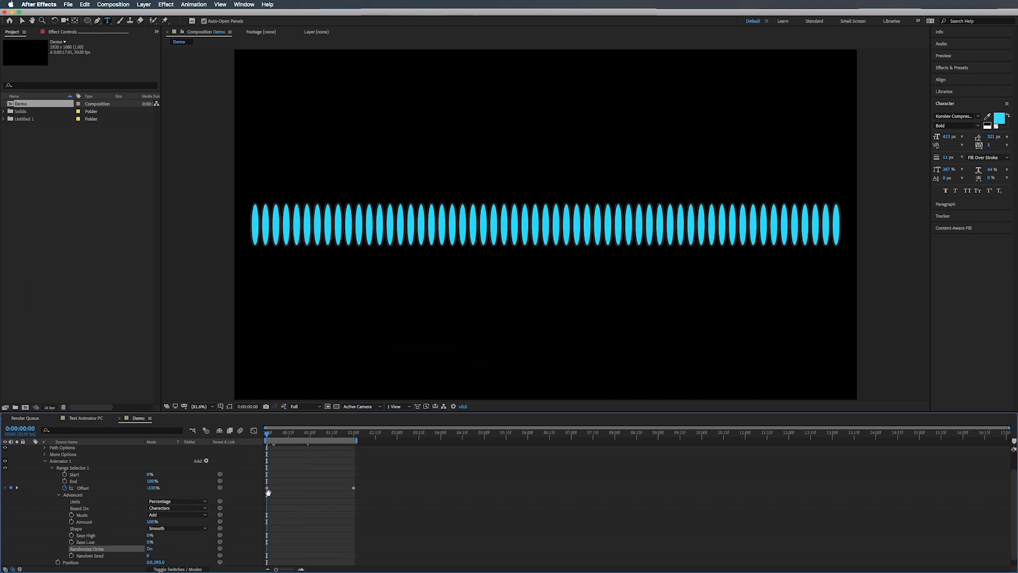
pyautogui.press('space')
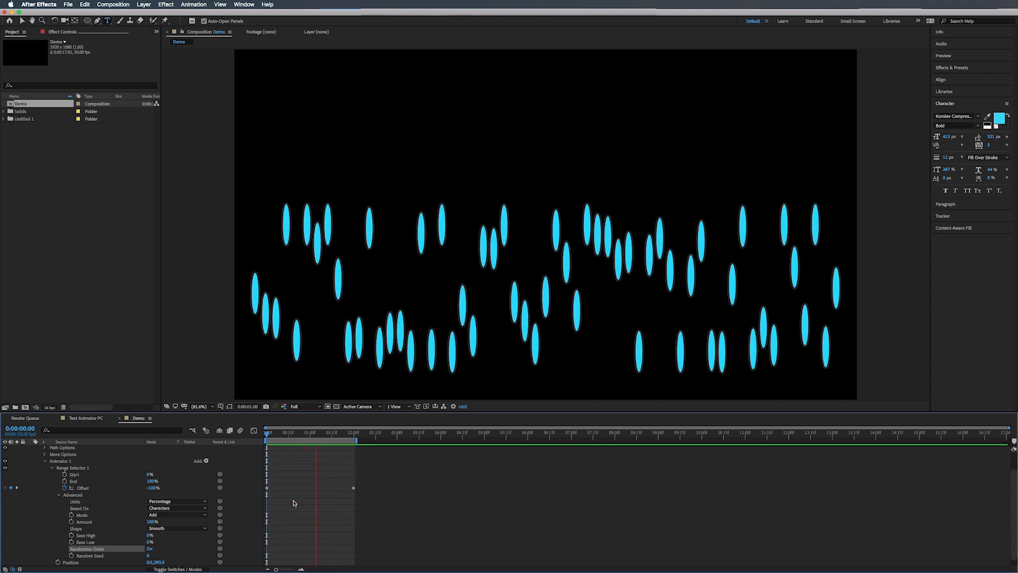
pyautogui.press('space')
pyautogui.scroll(-1, 147, 551)
pyautogui.moveTo(149, 550)
pyautogui.mouseDown()
pyautogui.moveTo(163, 552)
pyautogui.moveTo(146, 548)
pyautogui.mouseUp()
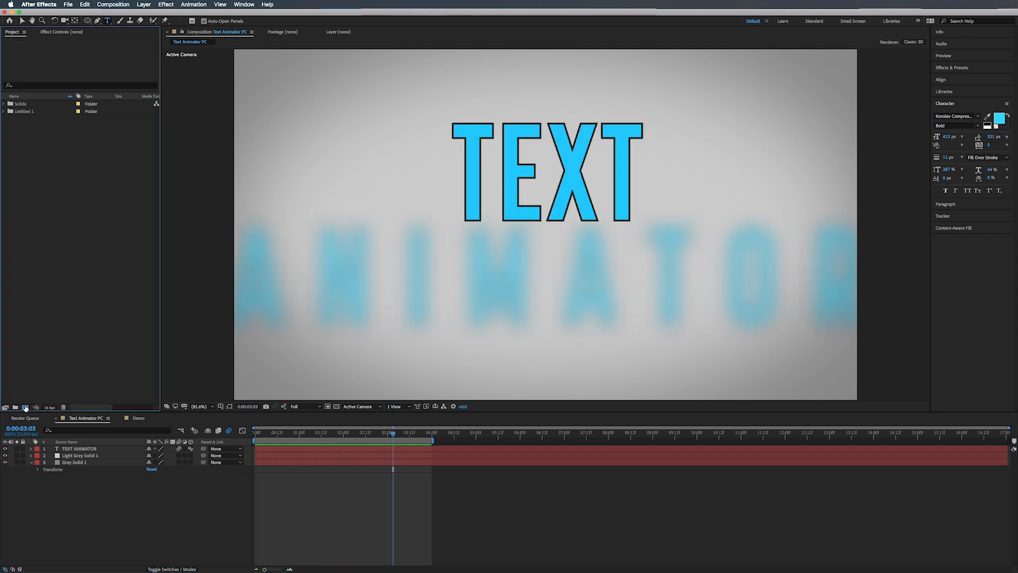
# - Create a new composition named "text animator demno" with the default 1920 x 1080, 30 fps settings
pyautogui.click(25, 407)
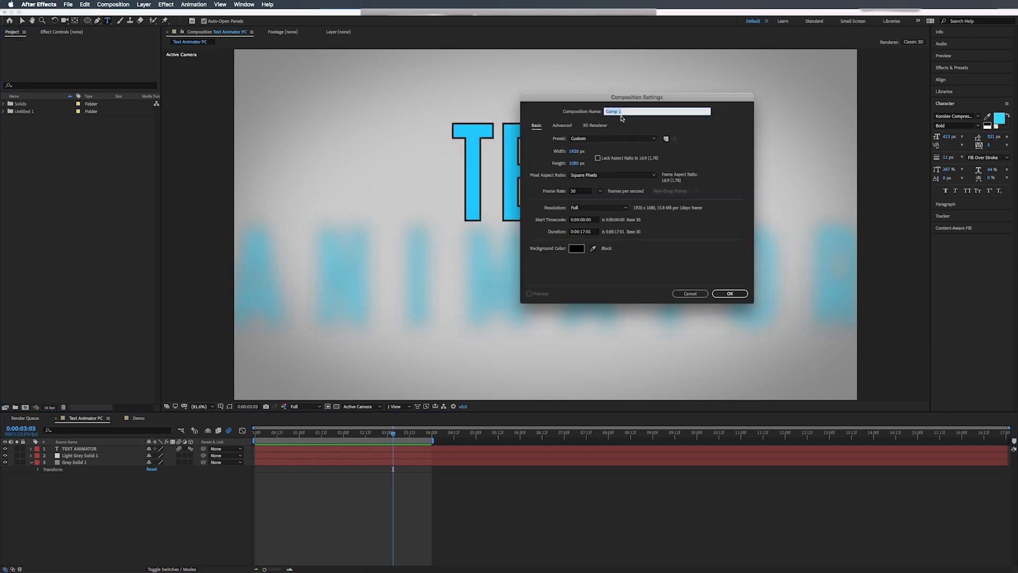
pyautogui.write('t')
pyautogui.write('ext animator demno')
pyautogui.click(729, 294)
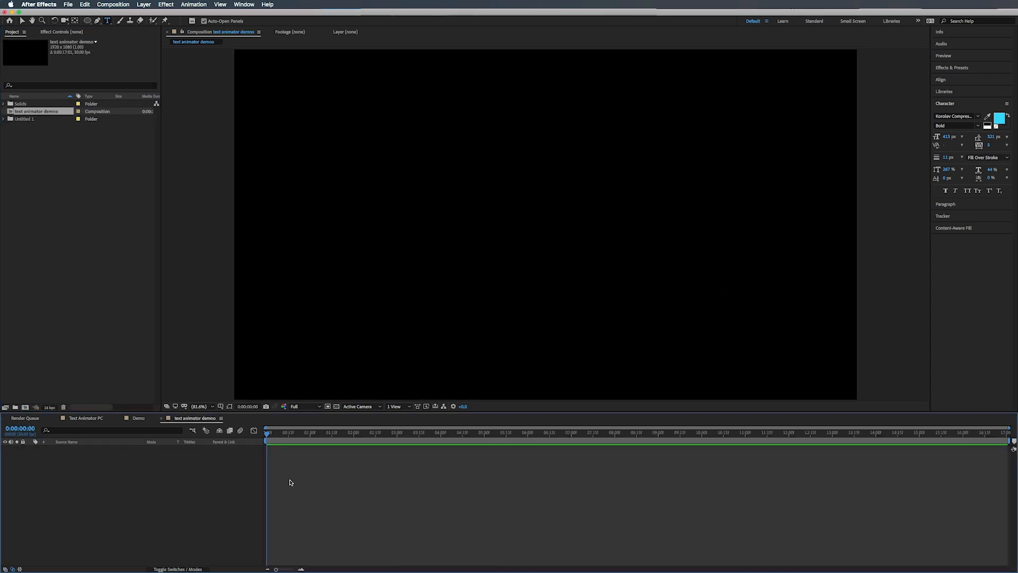
# - Create a near-white solid layer at the composition size of 1920 x 1080 px
pyautogui.rightClick(176, 468)
pyautogui.moveTo(190, 471)
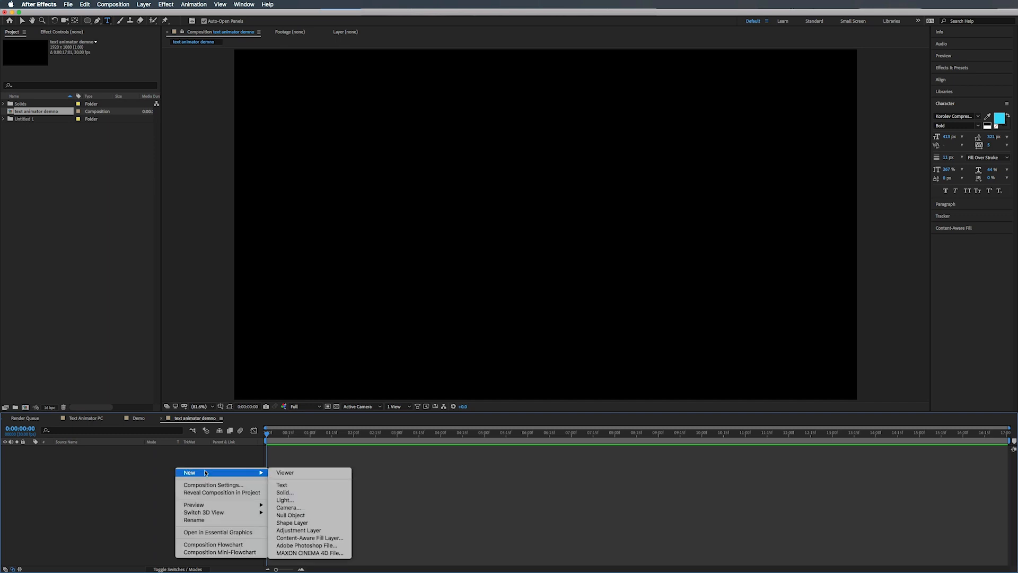
pyautogui.click(302, 494)
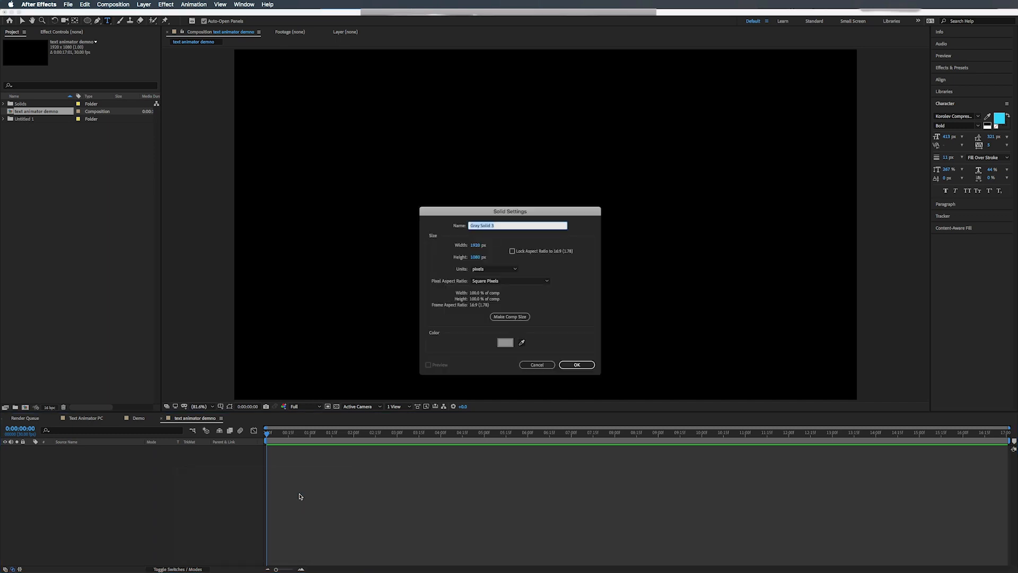
pyautogui.click(505, 342)
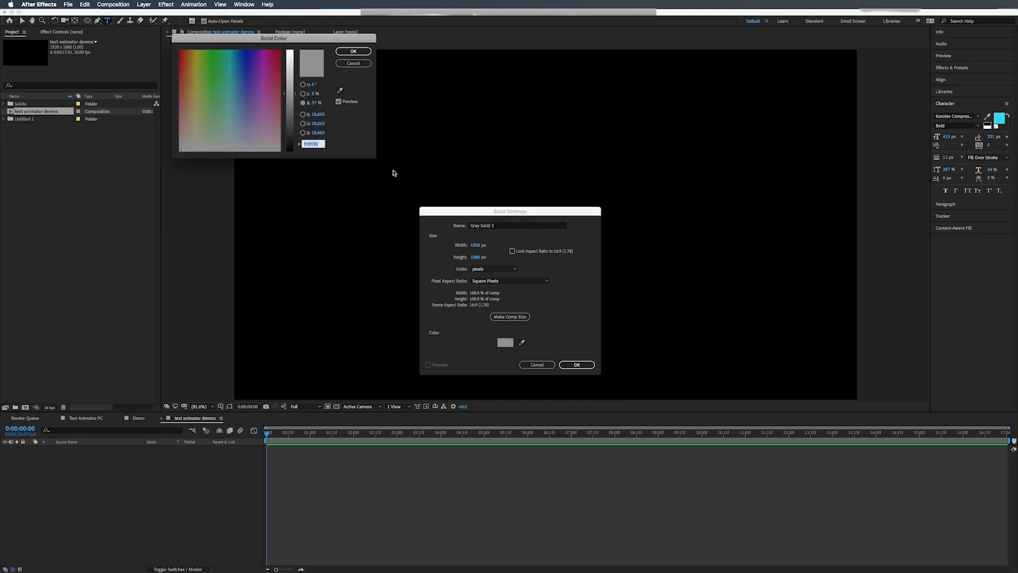
pyautogui.click(292, 73)
pyautogui.moveTo(295, 74); pyautogui.dragTo(295, 59)
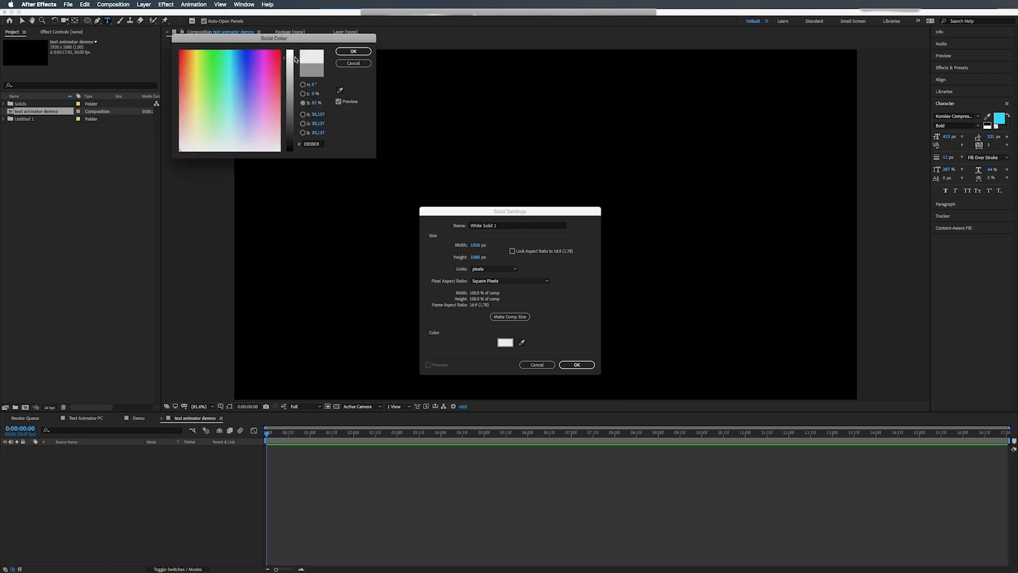
pyautogui.click(355, 52)
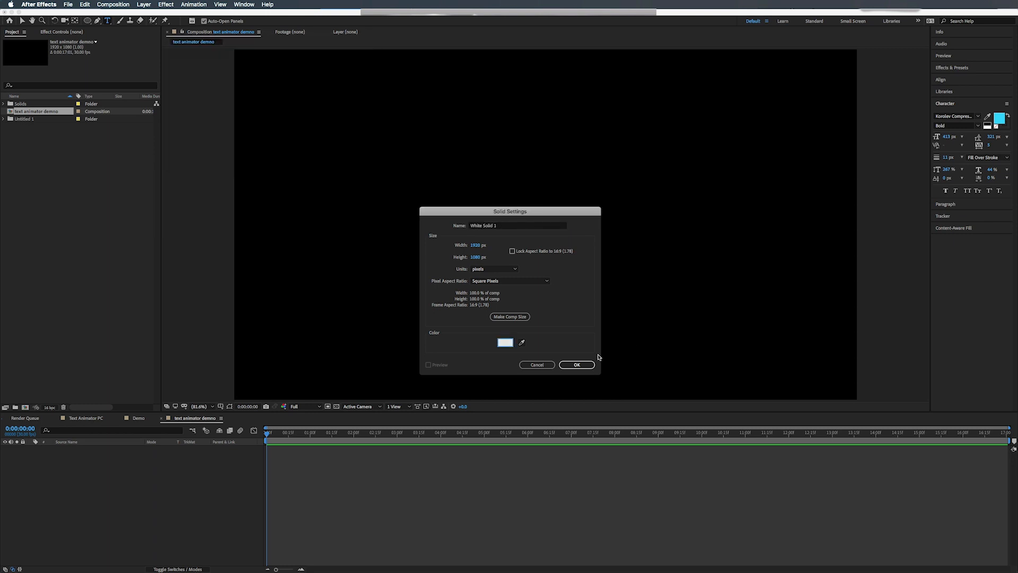
pyautogui.click(576, 366)
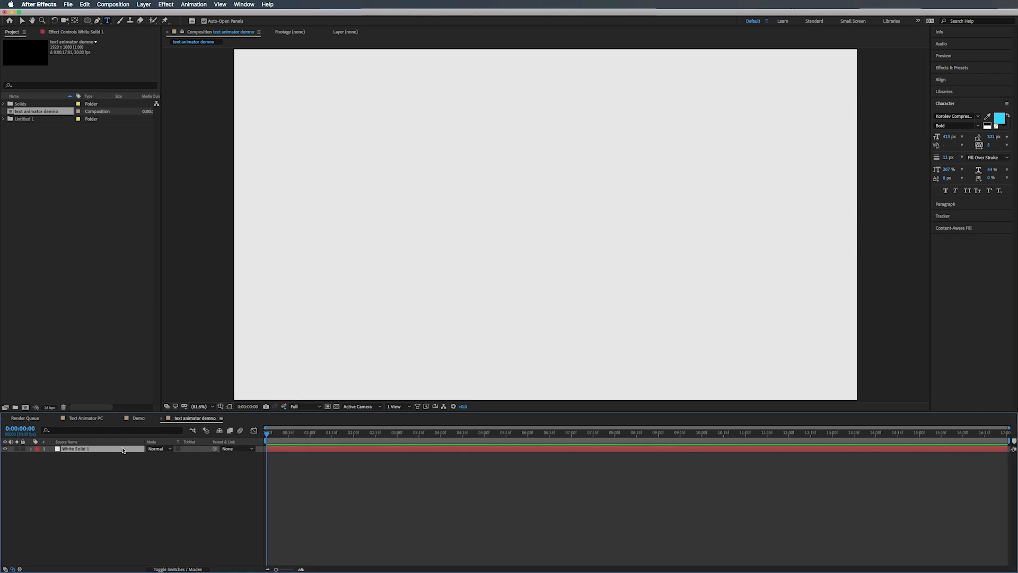
# - Duplicate the white solid and recolour the lower copy to mid grey 808080 as a new solid
pyautogui.press('super+d')
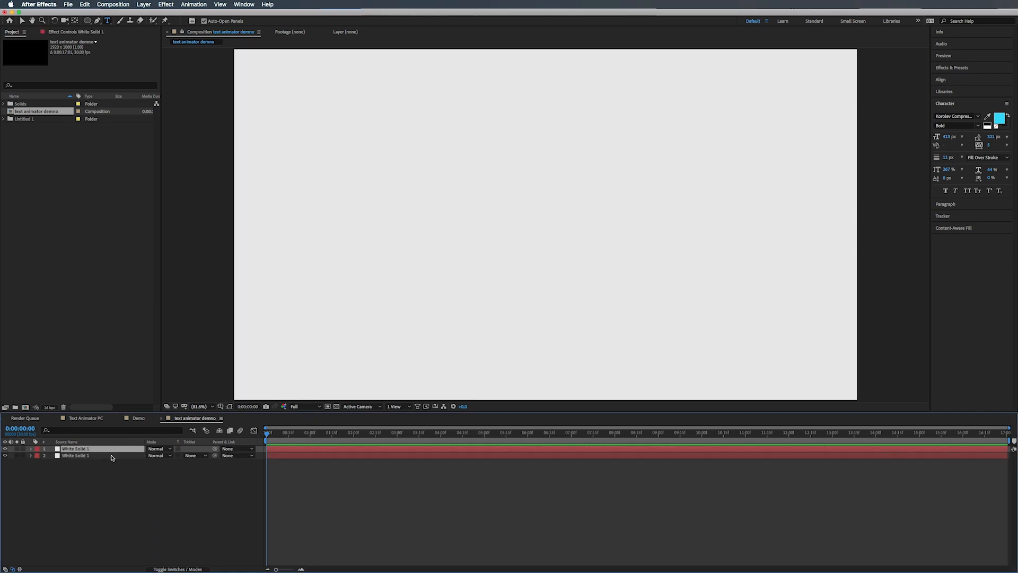
pyautogui.click(112, 457)
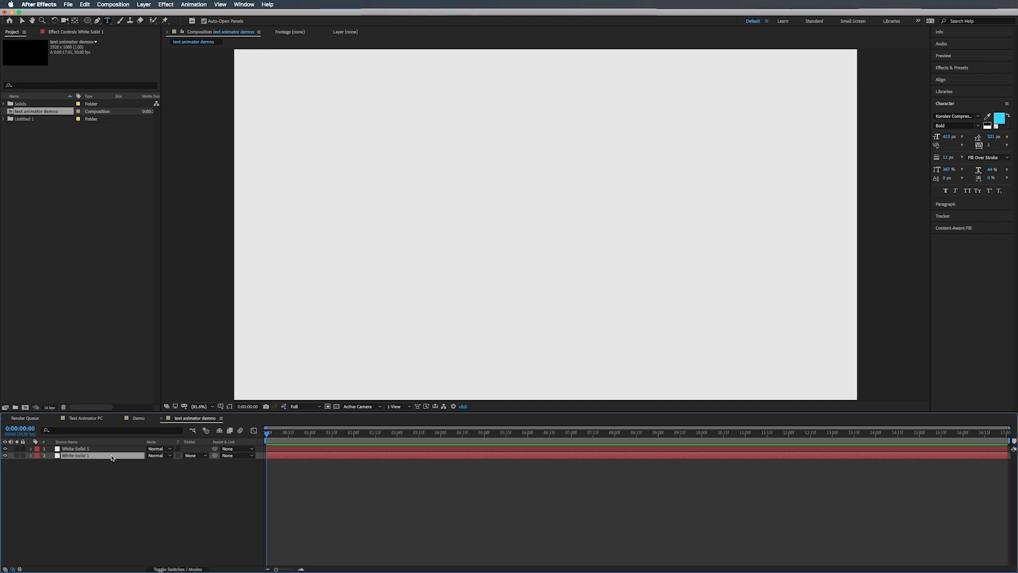
pyautogui.press('super+shift+y')
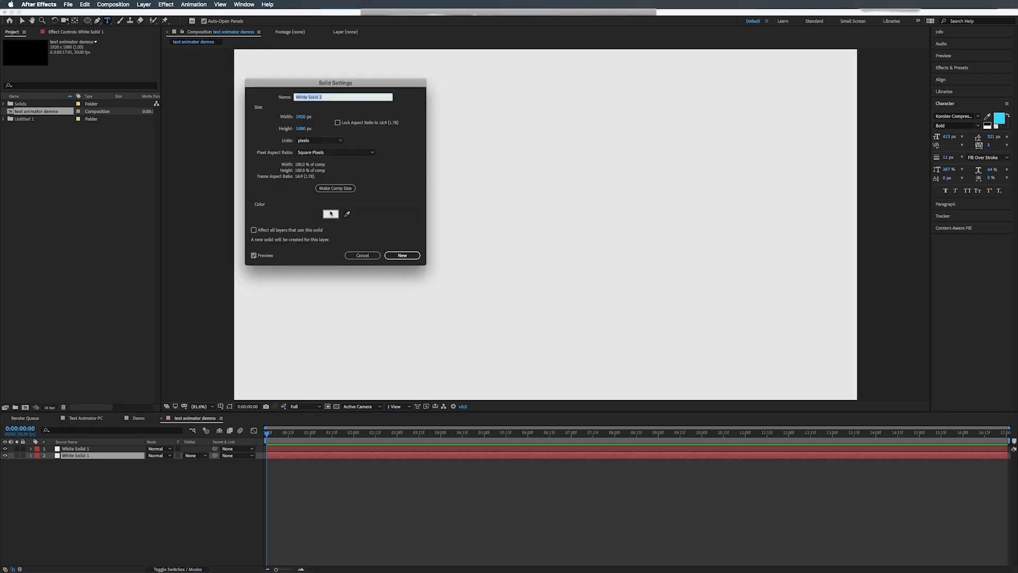
pyautogui.click(331, 213)
pyautogui.moveTo(293, 84); pyautogui.dragTo(291, 100)
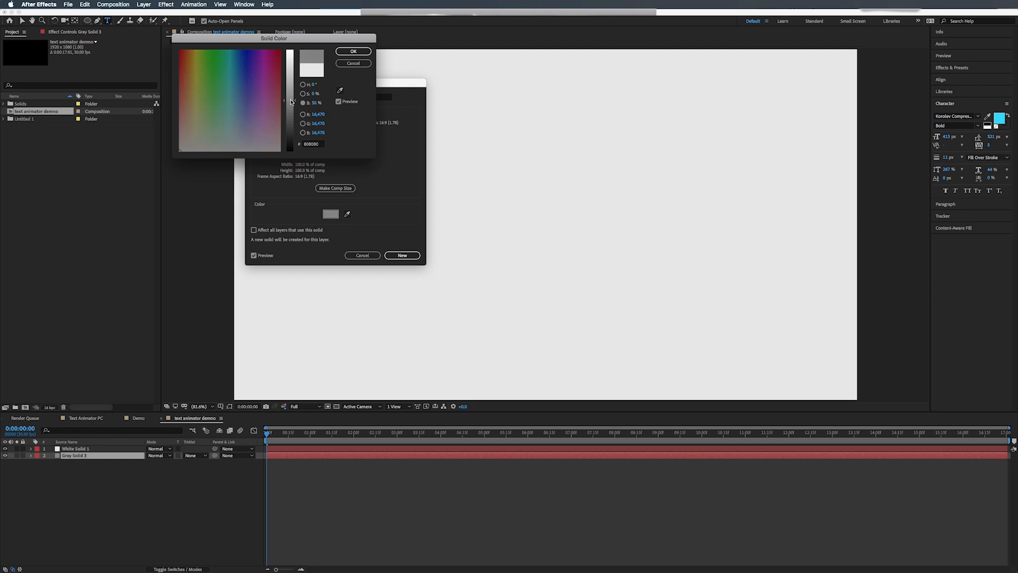
pyautogui.click(353, 52)
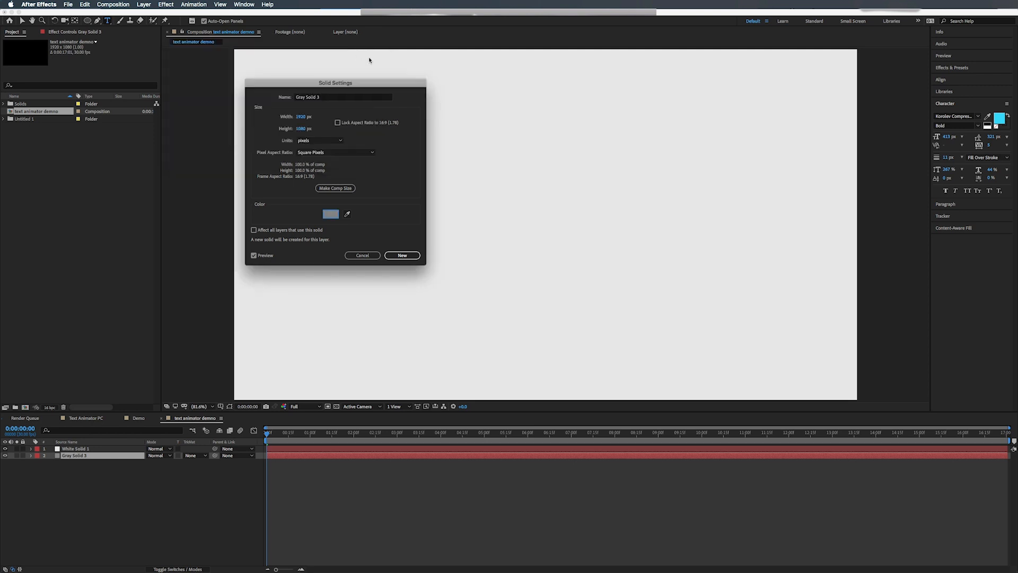
pyautogui.click(405, 255)
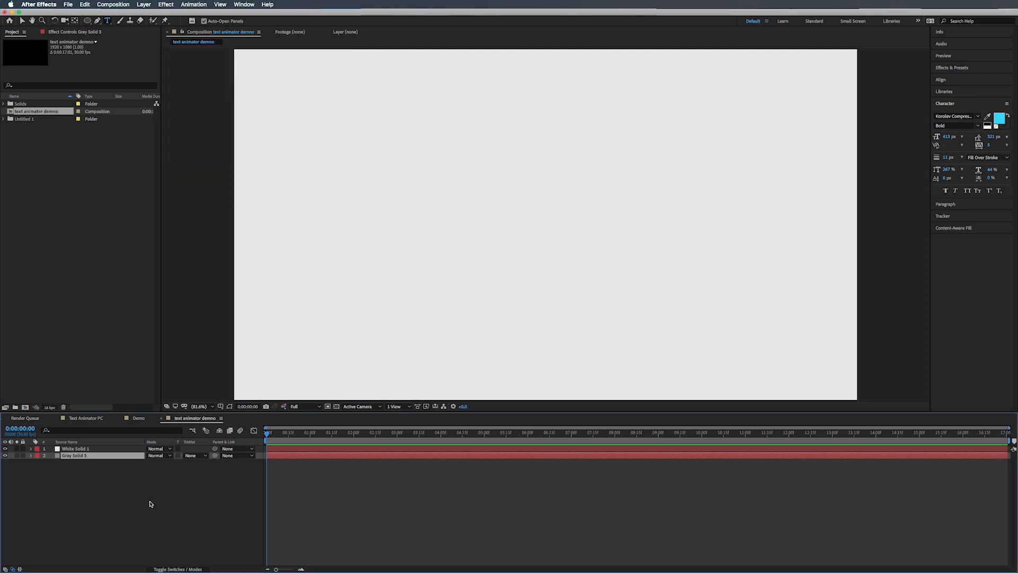
# - Add a full-frame elliptical mask to the upper white solid and feather it by about 506 pixels
pyautogui.click(93, 450)
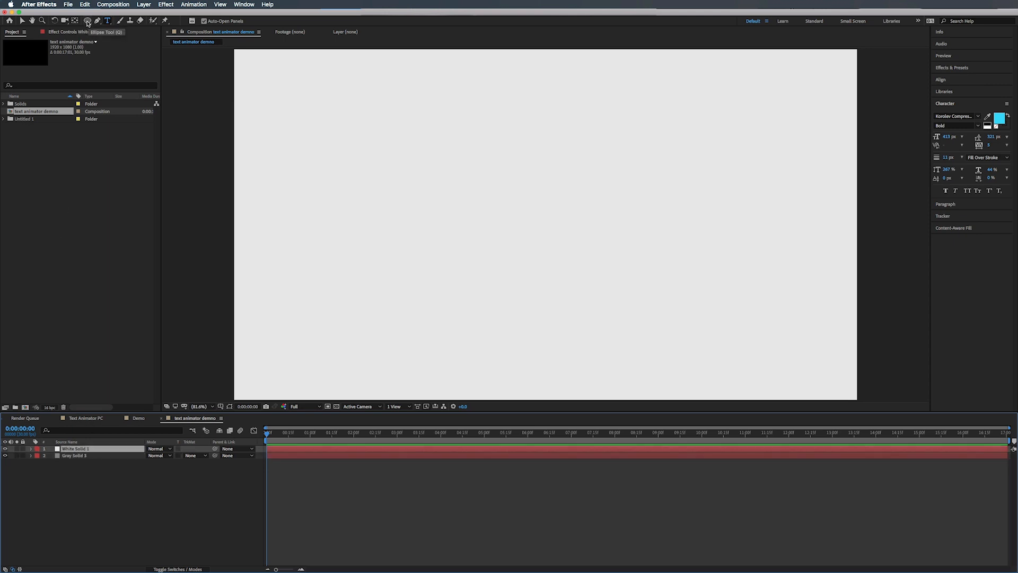
pyautogui.doubleClick(87, 21)
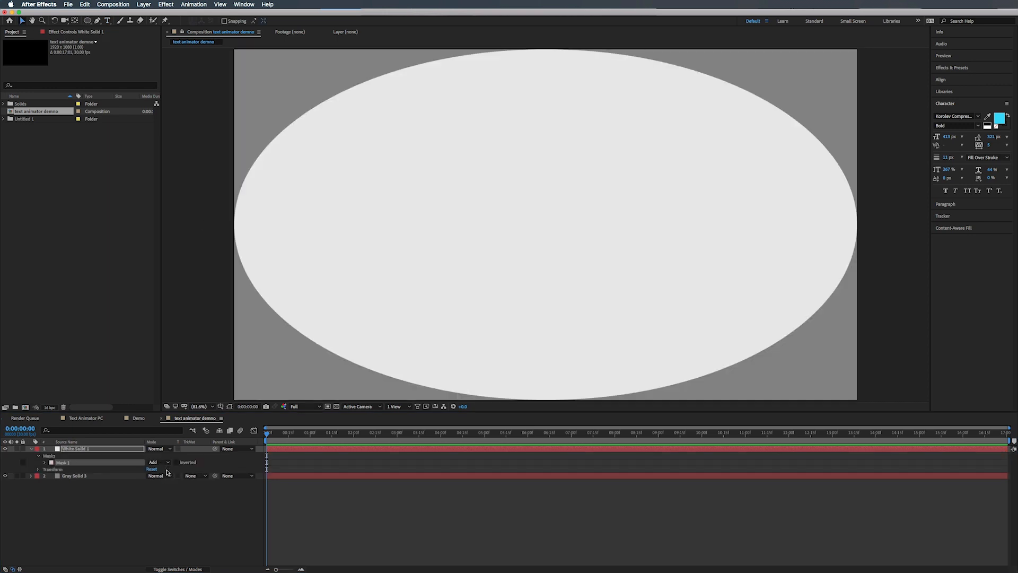
pyautogui.press('f')
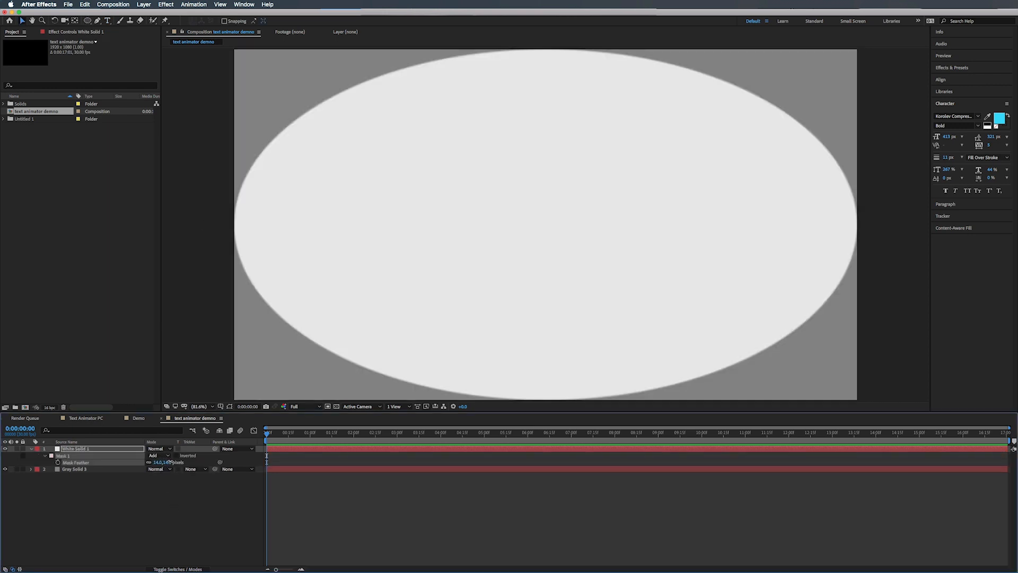
pyautogui.moveTo(160, 463); pyautogui.dragTo(402, 469)
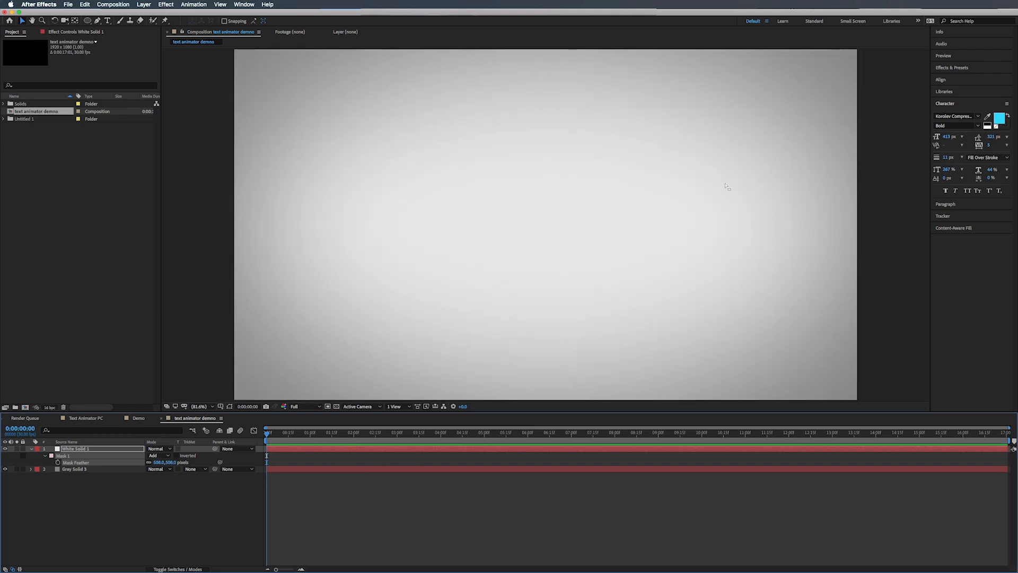
# - Pre-compose the white and grey solids together into a composition named "BG"
pyautogui.click(32, 451)
pyautogui.keyDown('shift'); pyautogui.click(87, 456); pyautogui.keyUp('shift')
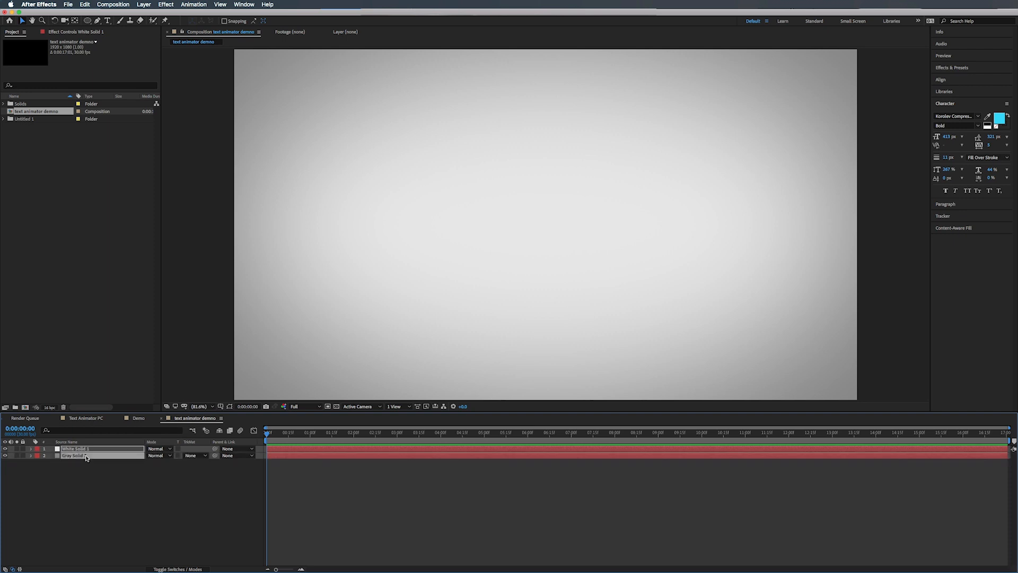
pyautogui.press('super+shift+c')
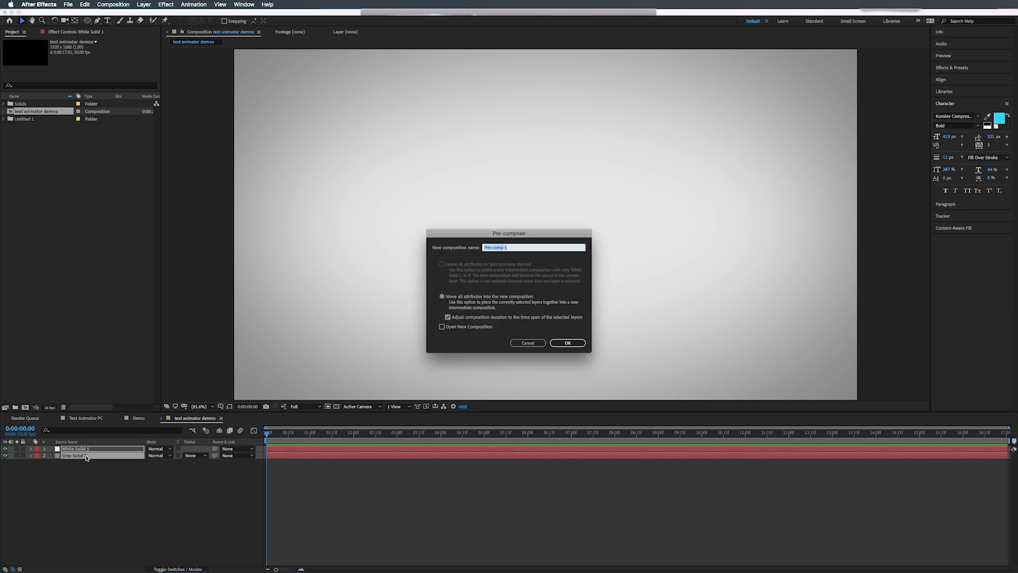
pyautogui.write('BG')
pyautogui.press('Return')
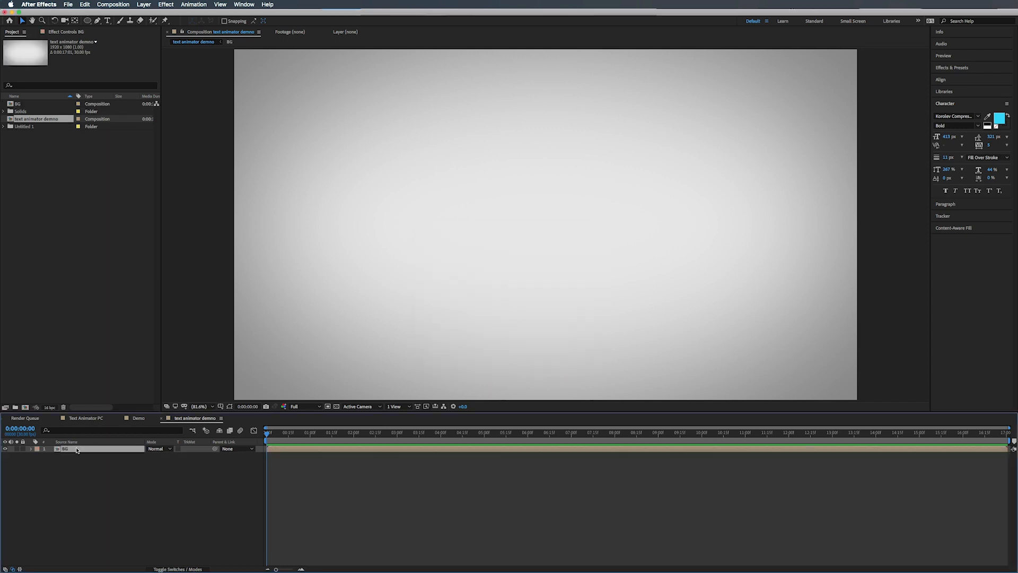
# - Create a text layer reading "TEXT ANIMATOR", with each word on its own line
pyautogui.rightClick(109, 481)
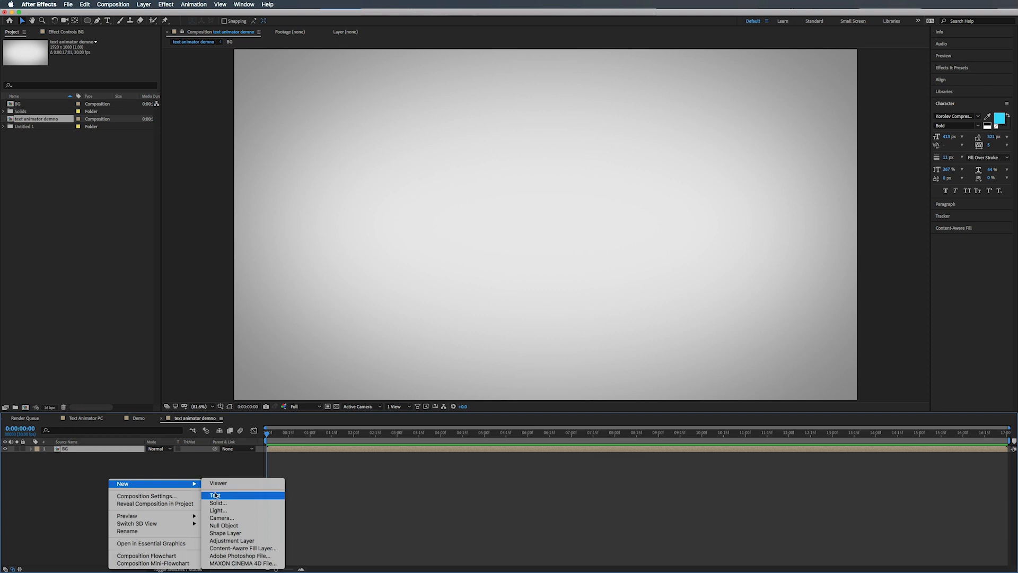
pyautogui.click(215, 494)
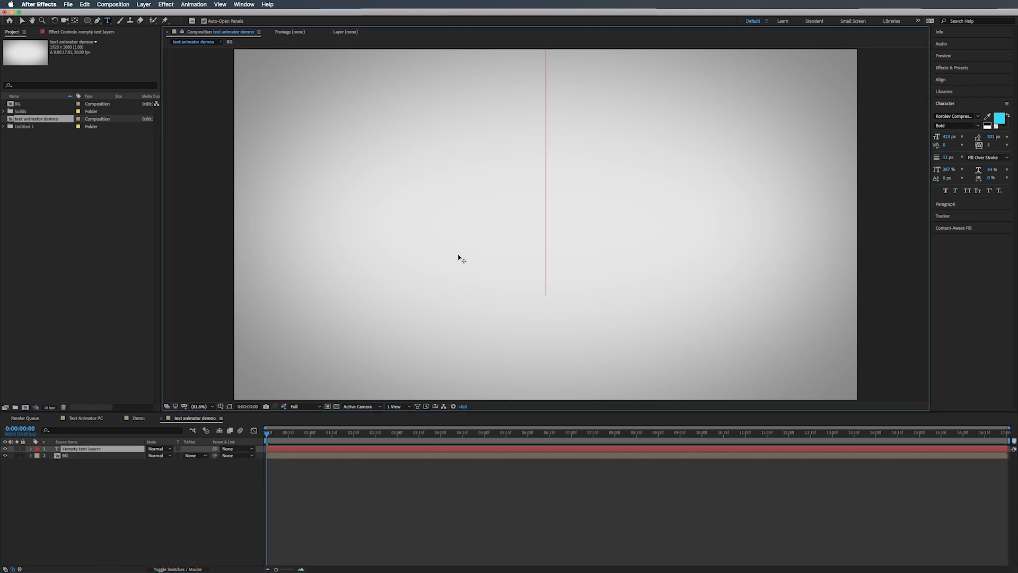
pyautogui.write('TE')
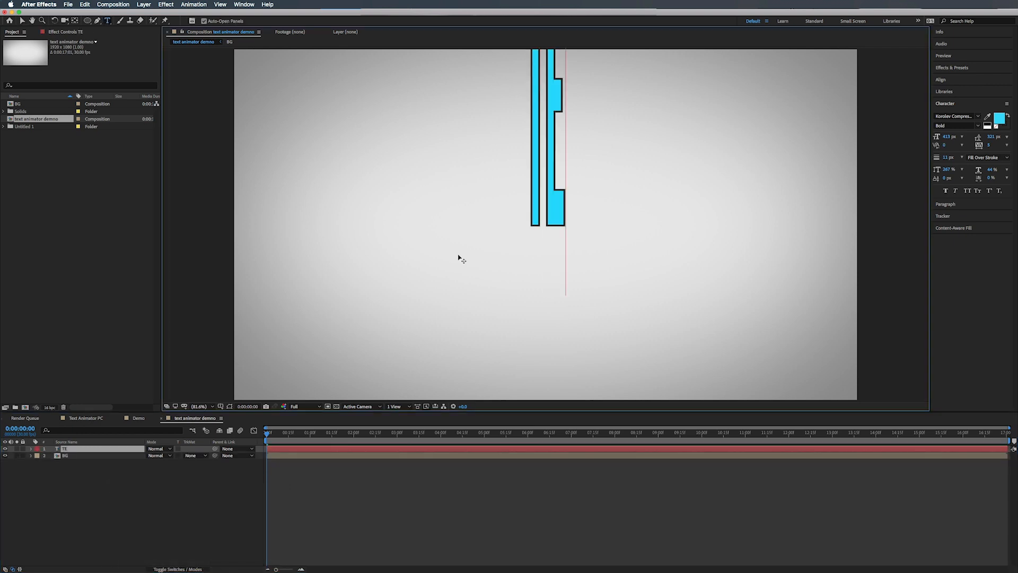
pyautogui.write('XT A')
pyautogui.press('BackSpace')
pyautogui.press('BackSpace')
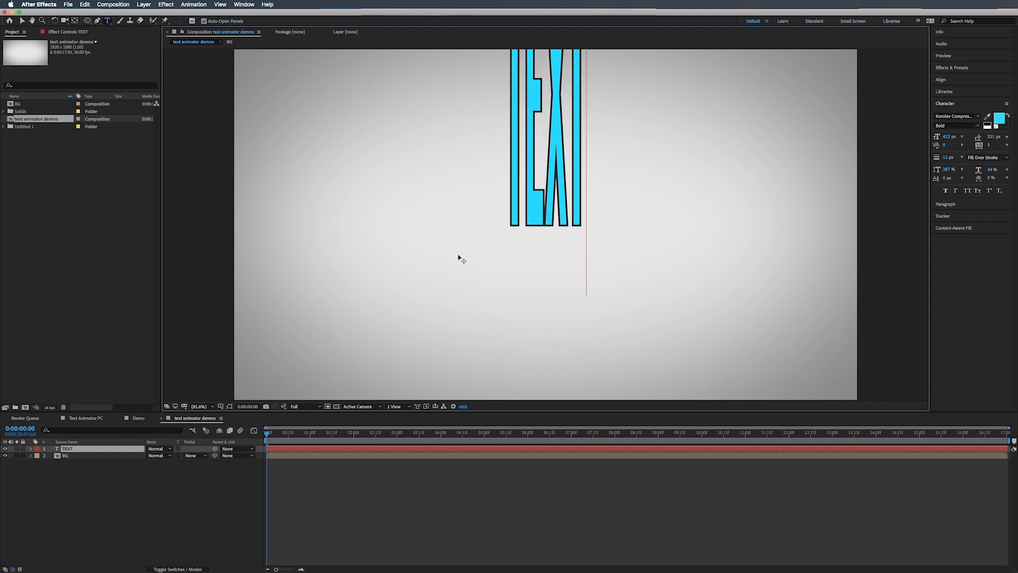
pyautogui.press('Left')
pyautogui.press('Left')
pyautogui.write('ANIM')
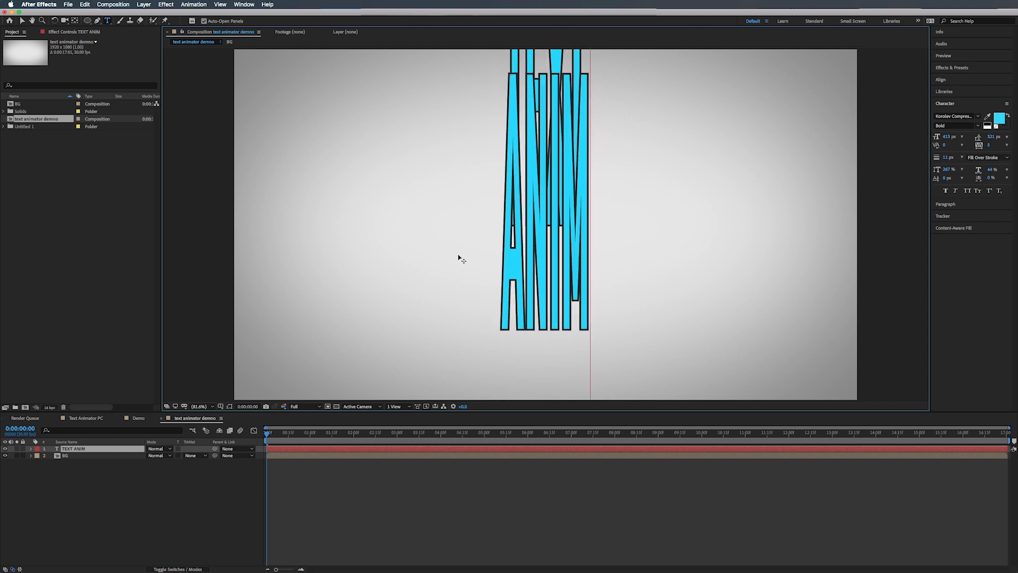
pyautogui.write('A')
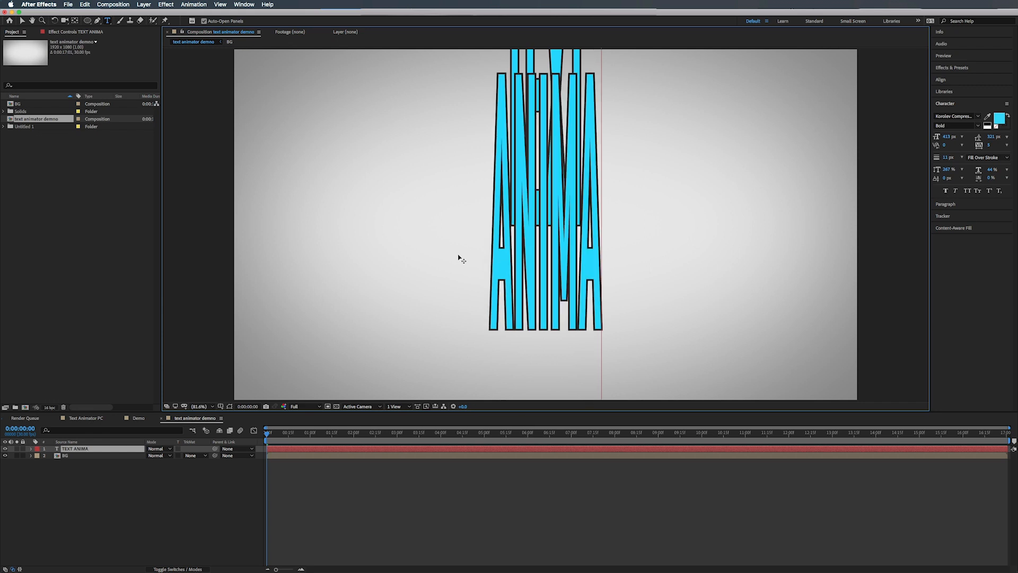
pyautogui.write('TOR')
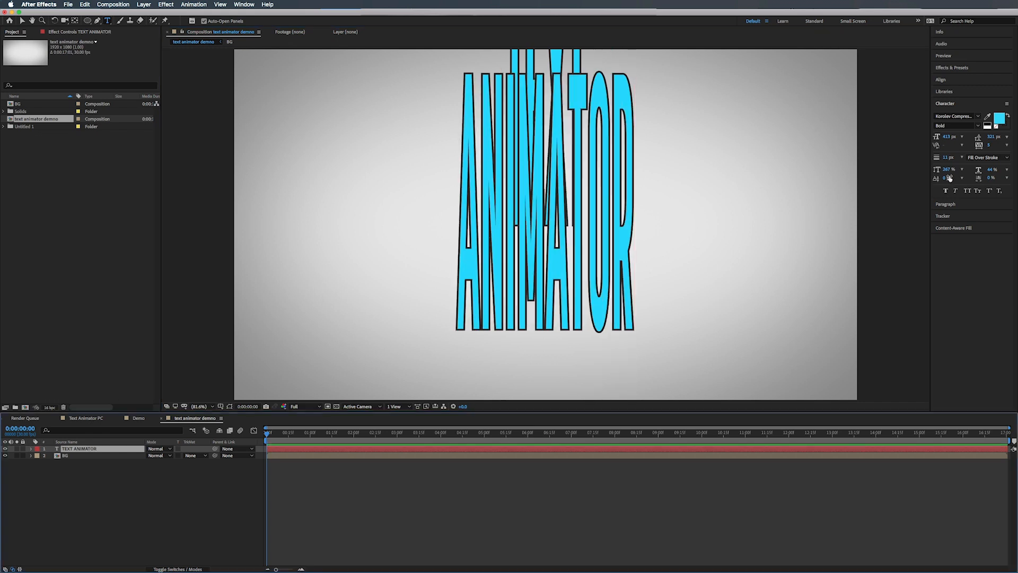
# - Set the text's vertical and horizontal scale to 100%, tracking to 15, font size to 359 px and leading to about 287 px
pyautogui.click(948, 169)
pyautogui.write('100')
pyautogui.press('Return')
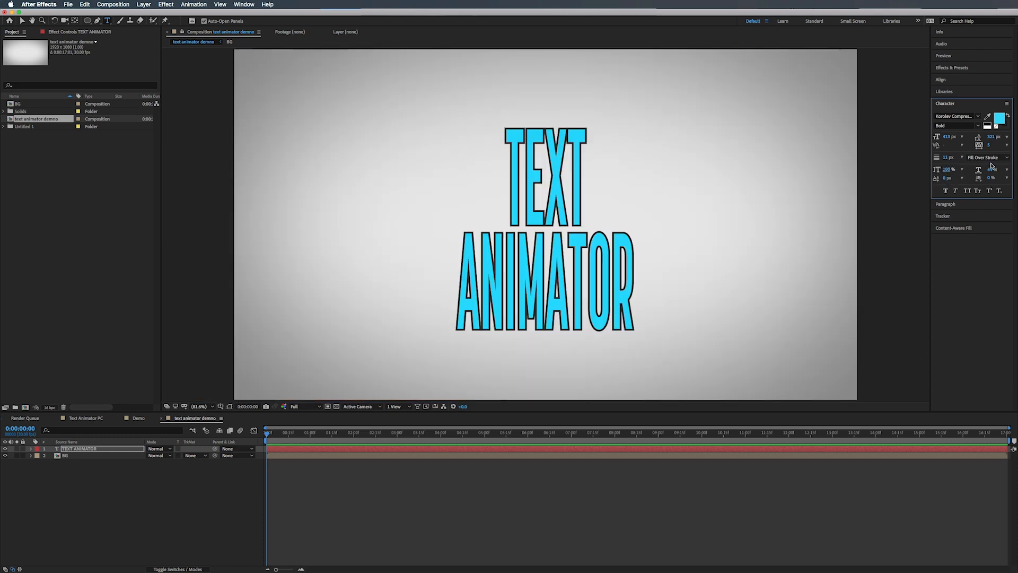
pyautogui.click(992, 170)
pyautogui.write('100')
pyautogui.press('Return')
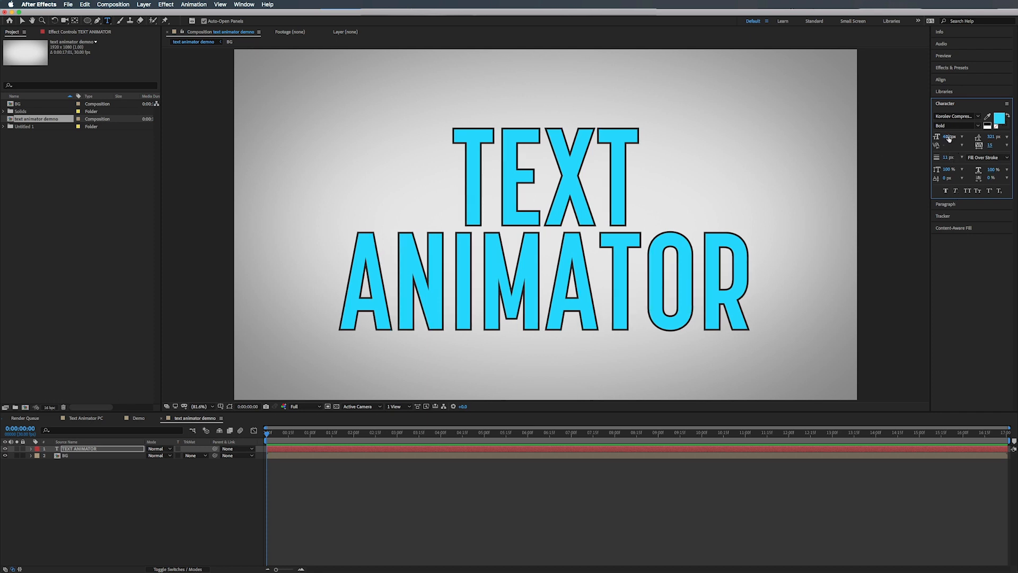
pyautogui.moveTo(949, 139); pyautogui.dragTo(980, 139)
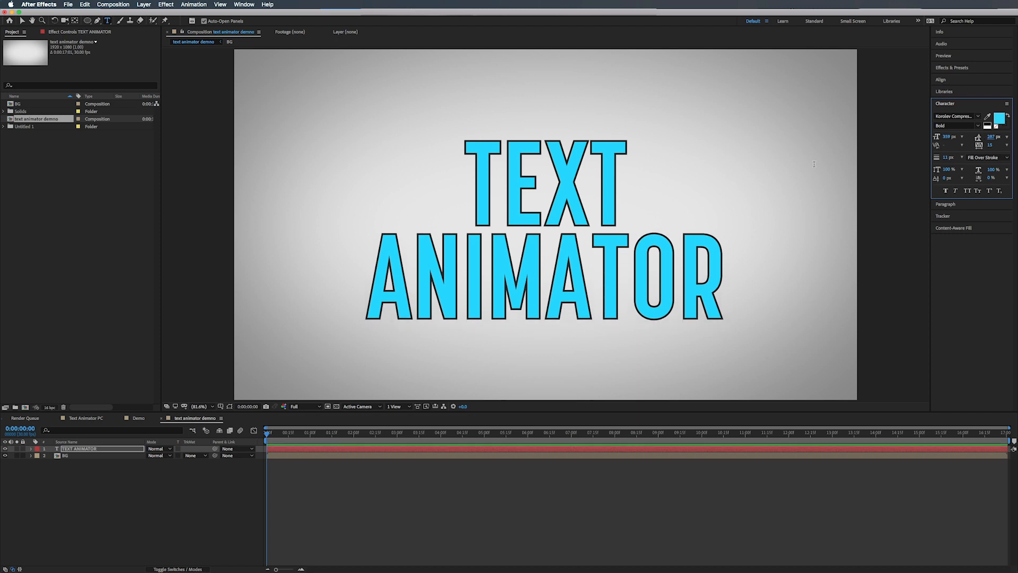
# - Centre the text layer horizontally and vertically in the composition
pyautogui.click(947, 79)
pyautogui.click(953, 100)
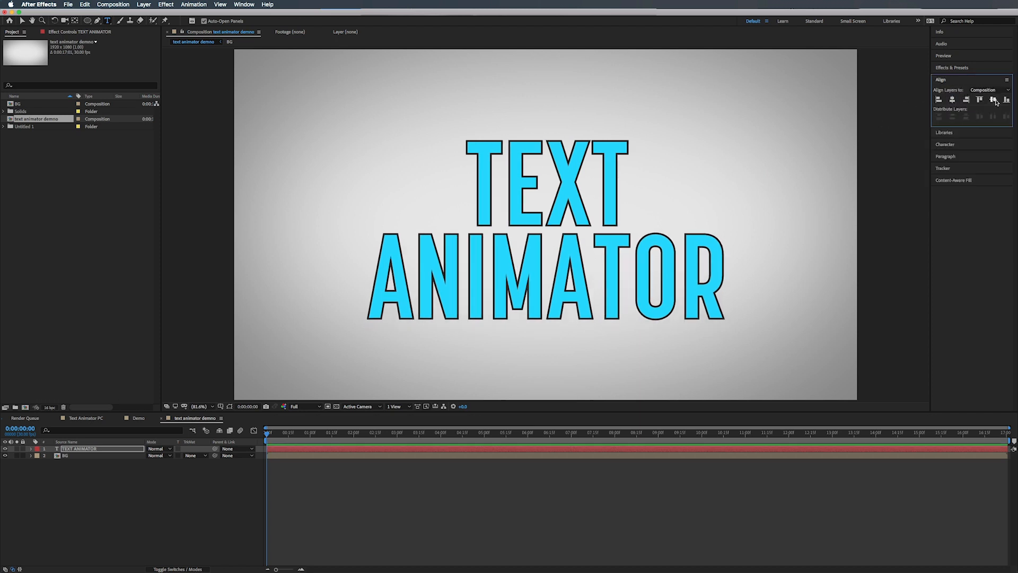
pyautogui.click(994, 100)
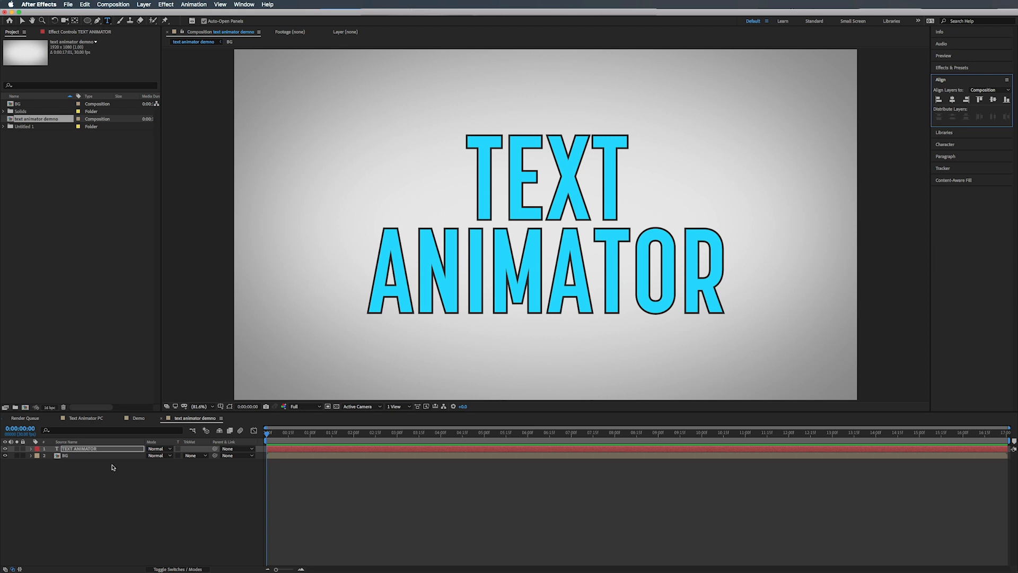
# - Add a Position text animator to the TEXT ANIMATOR layer
pyautogui.click(110, 451)
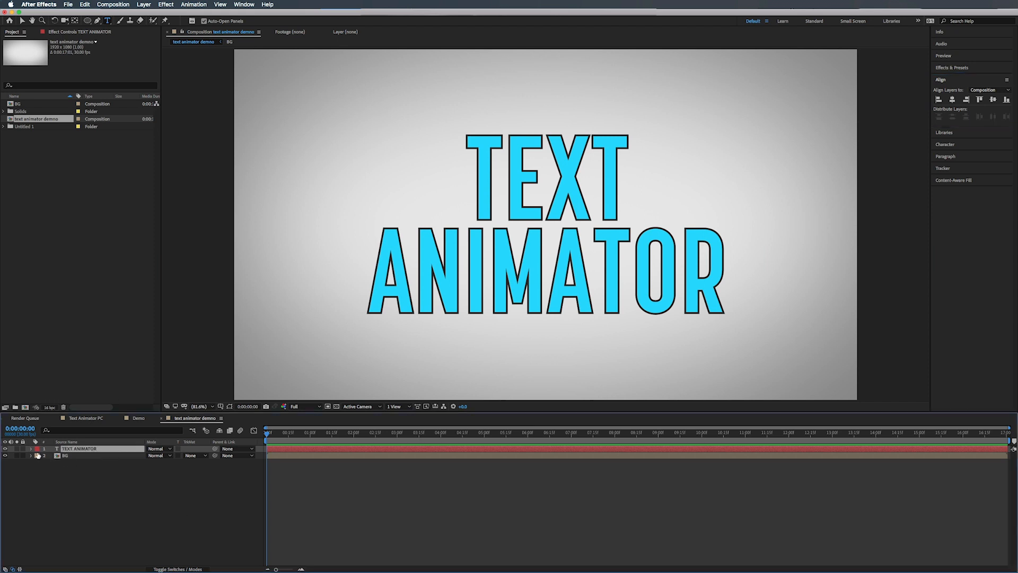
pyautogui.click(31, 449)
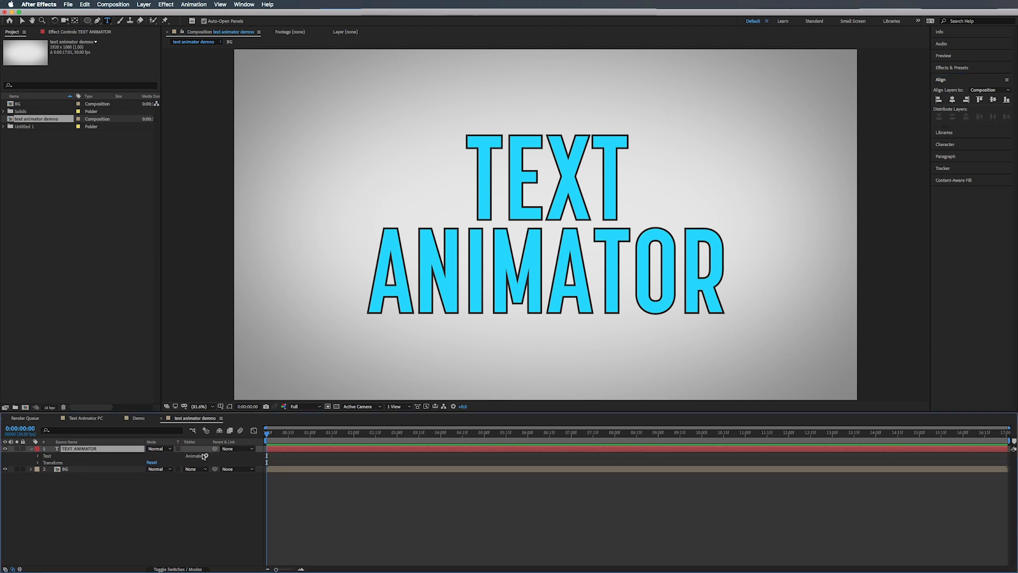
pyautogui.click(206, 456)
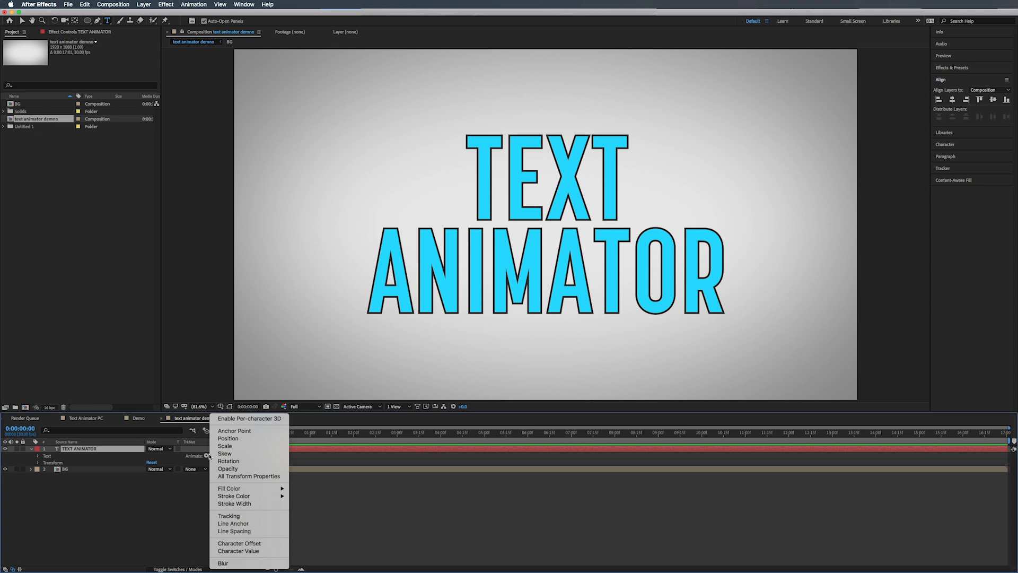
pyautogui.click(232, 439)
pyautogui.press(',')
pyautogui.press(',')
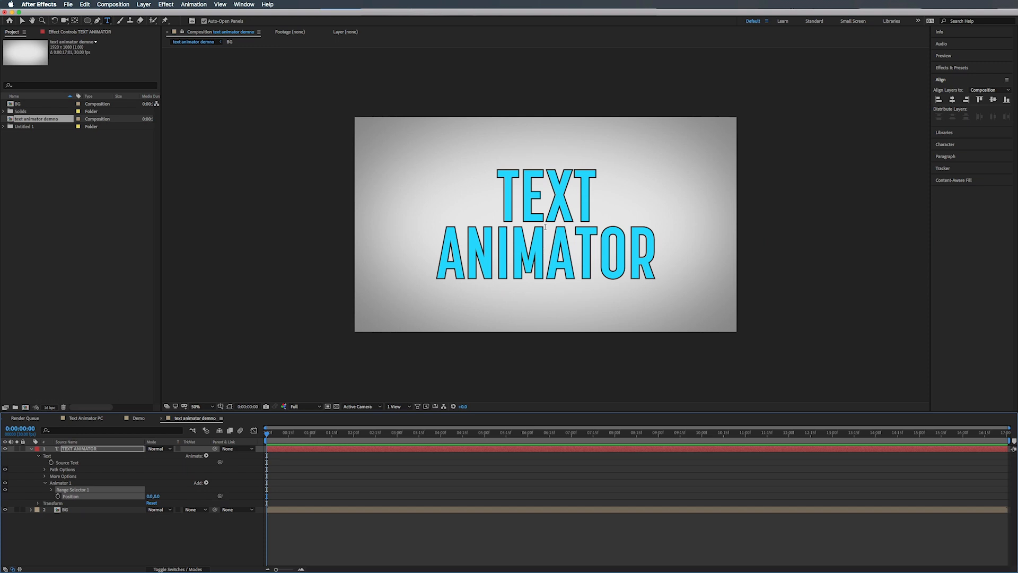
pyautogui.press('h')
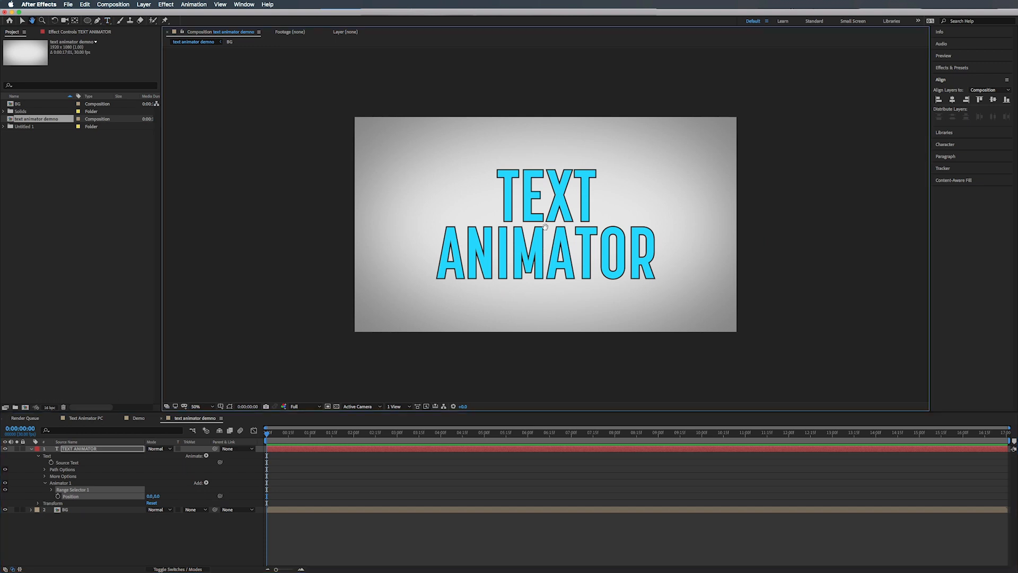
pyautogui.moveTo(545, 226); pyautogui.dragTo(557, 199)
pyautogui.press('super+t')
pyautogui.press('h')
pyautogui.press('super+t')
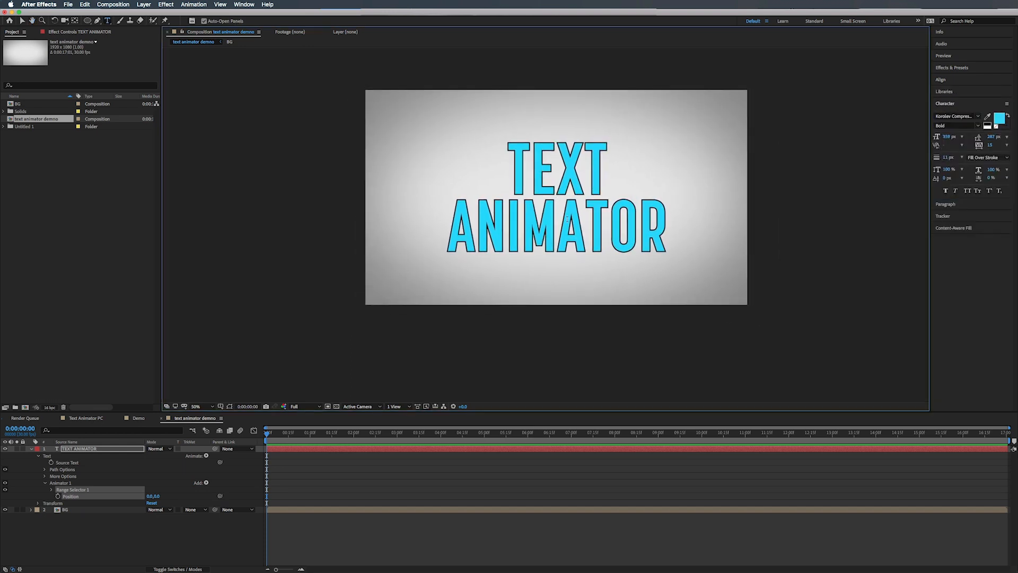
pyautogui.press('h')
pyautogui.moveTo(558, 215); pyautogui.dragTo(540, 189)
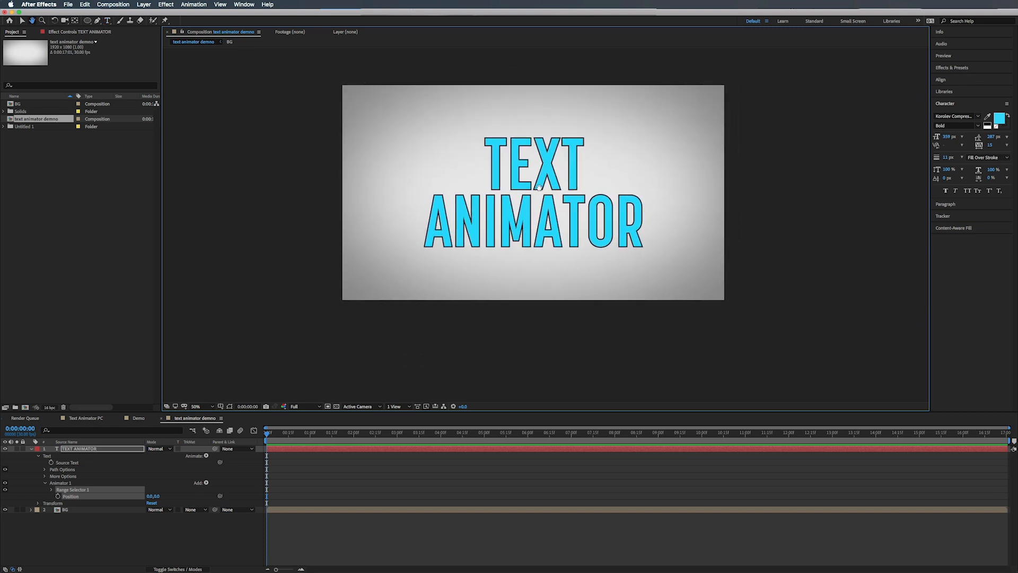
pyautogui.press('space')
pyautogui.moveTo(517, 228); pyautogui.dragTo(510, 208)
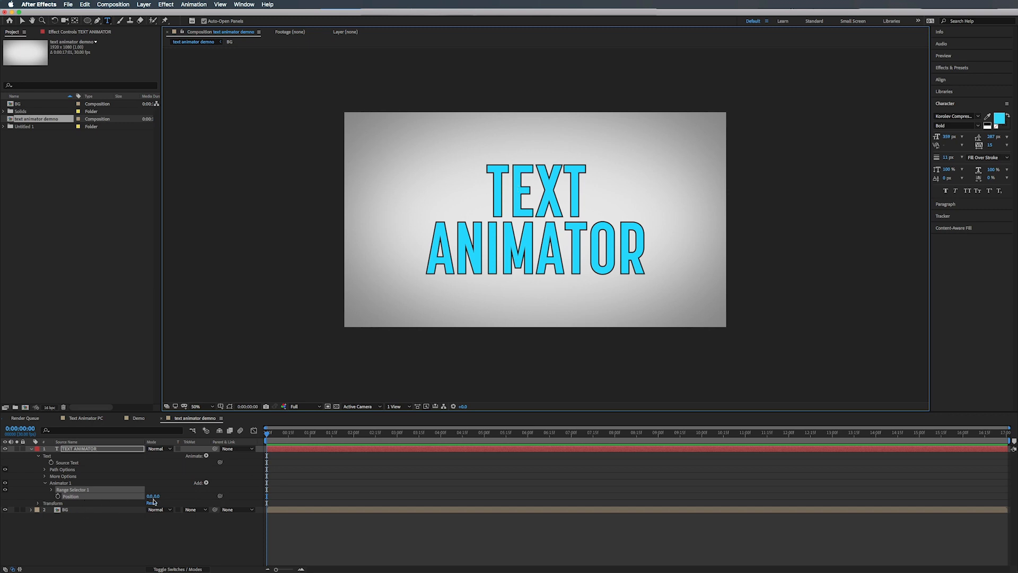
# - Set the text animator's Position to 0, 976 to move the text below the composition frame
pyautogui.moveTo(161, 496); pyautogui.dragTo(494, 484)
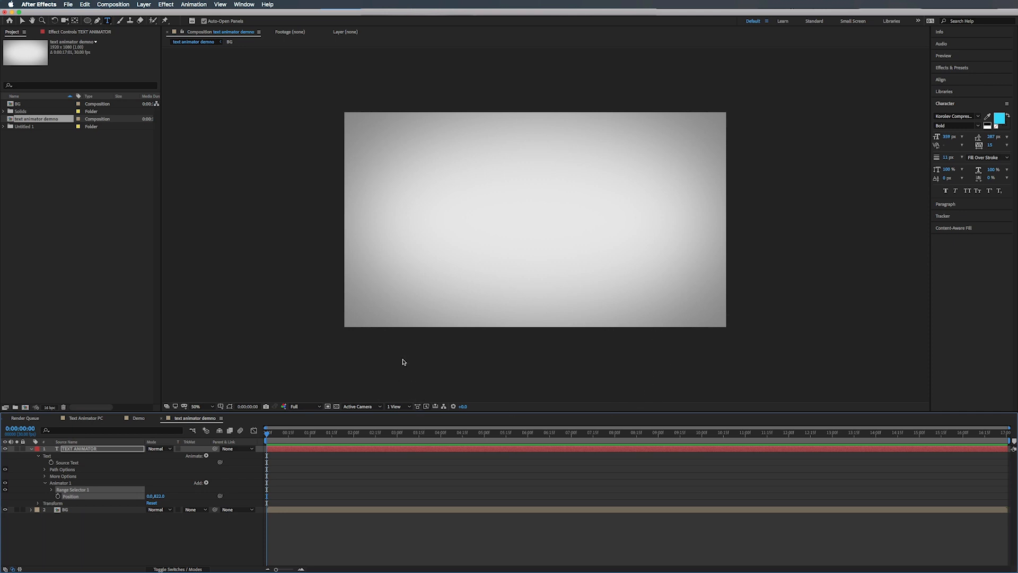
pyautogui.press('super+shift+h')
pyautogui.moveTo(716, 349); pyautogui.dragTo(721, 243)
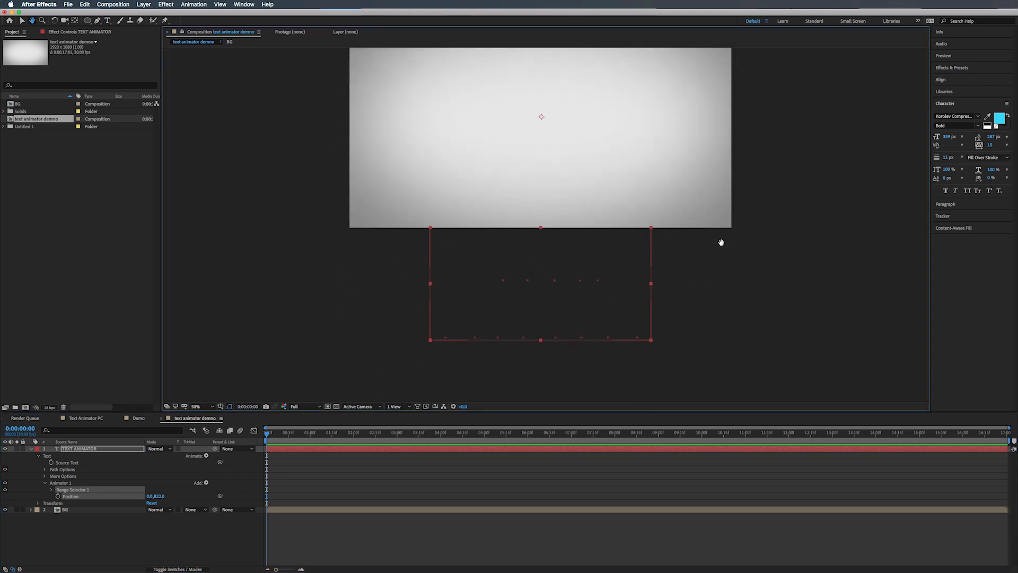
pyautogui.press('super+t')
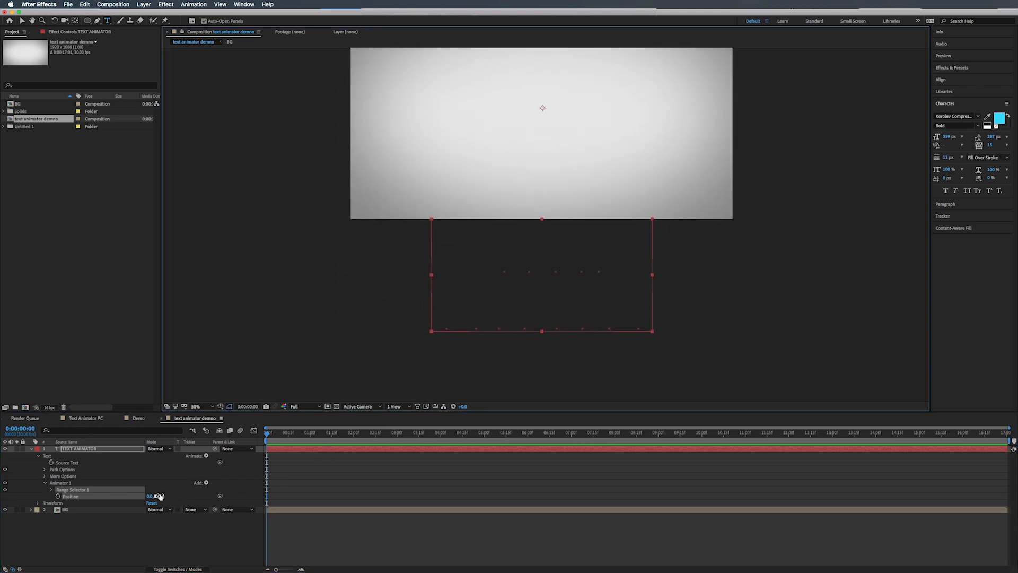
pyautogui.moveTo(161, 496); pyautogui.dragTo(235, 490)
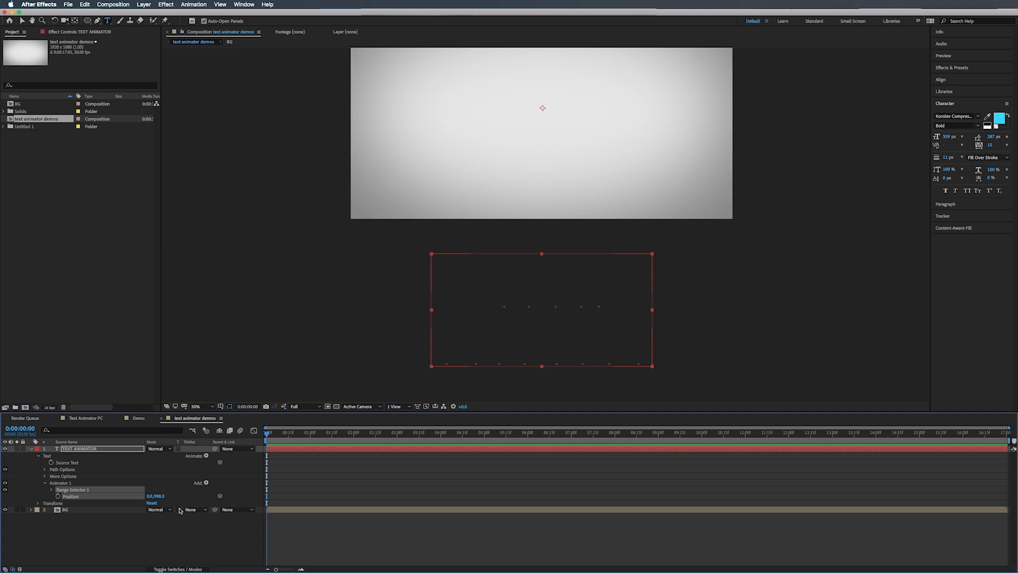
pyautogui.moveTo(159, 496); pyautogui.dragTo(148, 499)
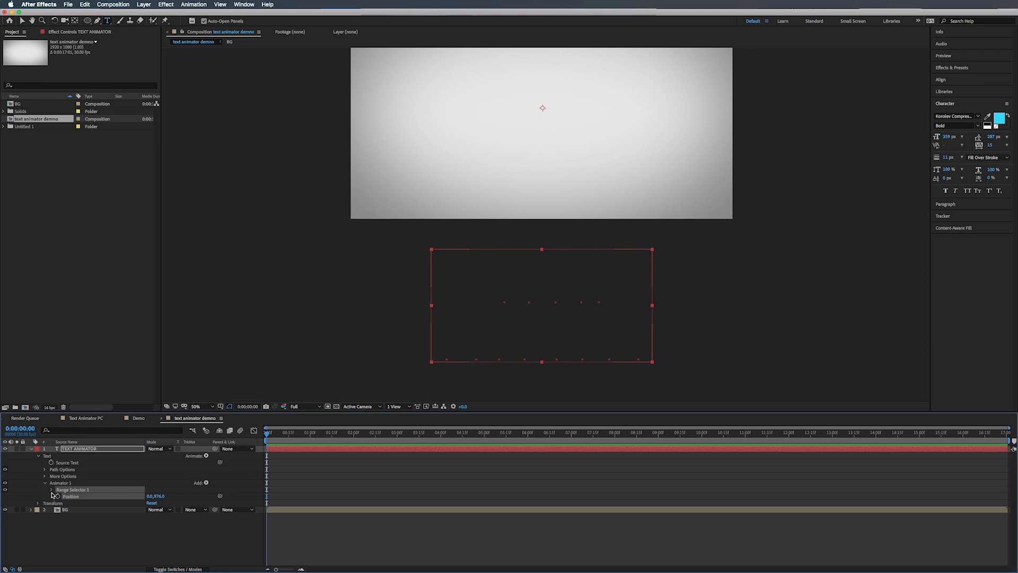
# - Keyframe the Range Selector's Offset from -100% at the first frame to 100% at 1 second
pyautogui.click(52, 490)
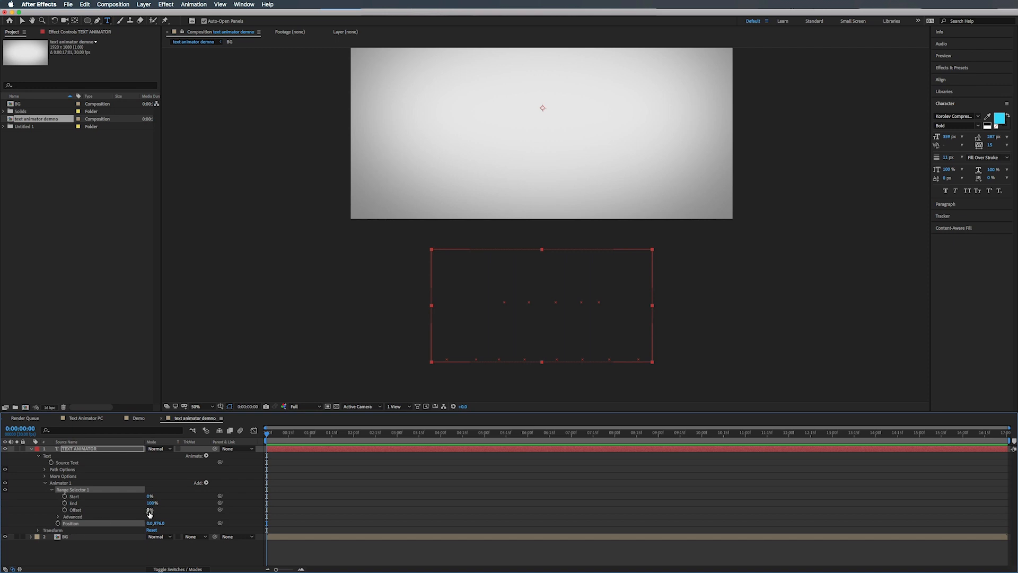
pyautogui.moveTo(149, 510); pyautogui.dragTo(96, 510)
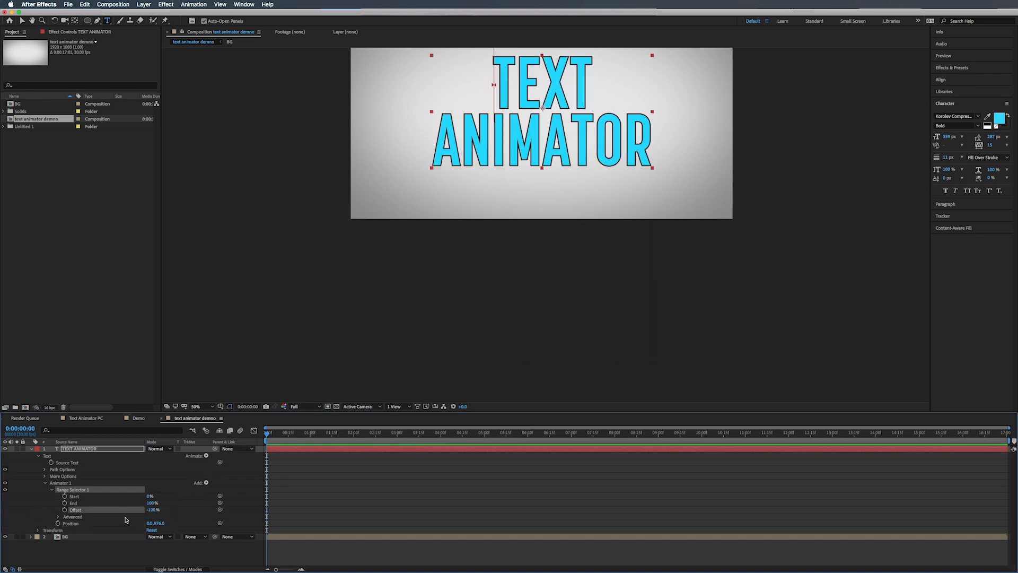
pyautogui.click(65, 511)
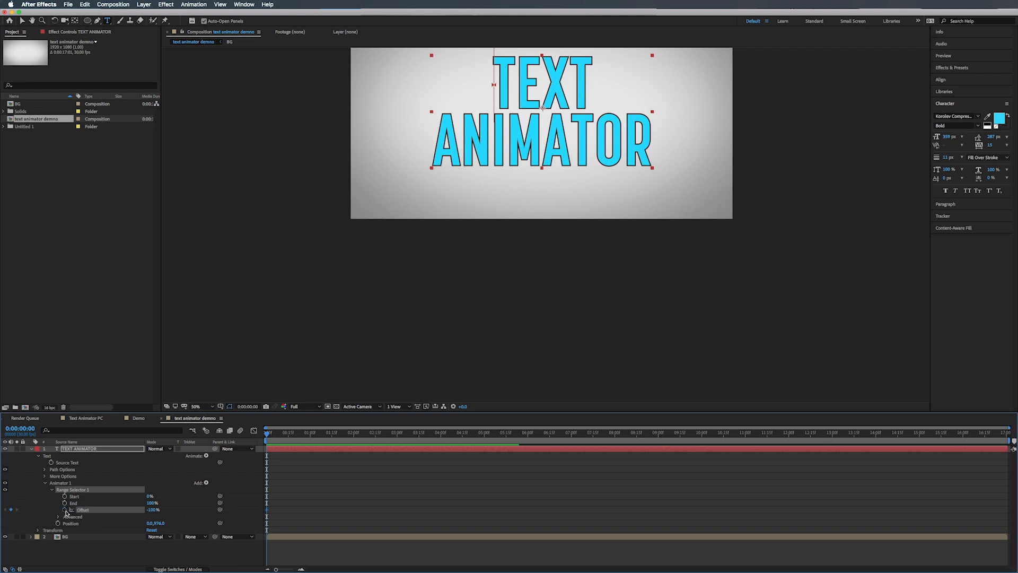
pyautogui.moveTo(267, 433); pyautogui.dragTo(311, 440)
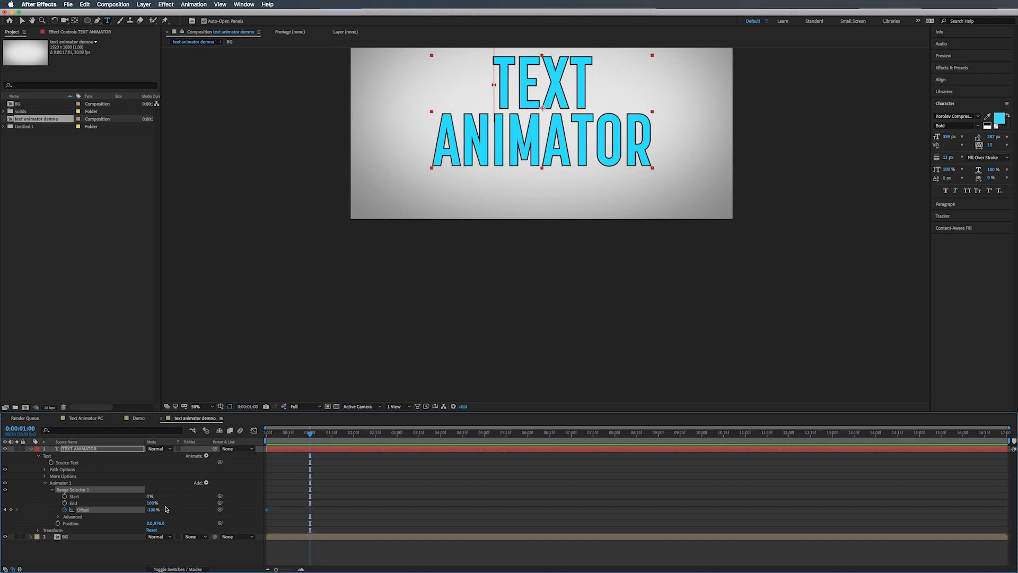
pyautogui.moveTo(153, 510); pyautogui.dragTo(632, 493)
# - Set the Range Selector's Shape to Ramp Up in its advanced options and scrub through the animation
pyautogui.click(59, 518)
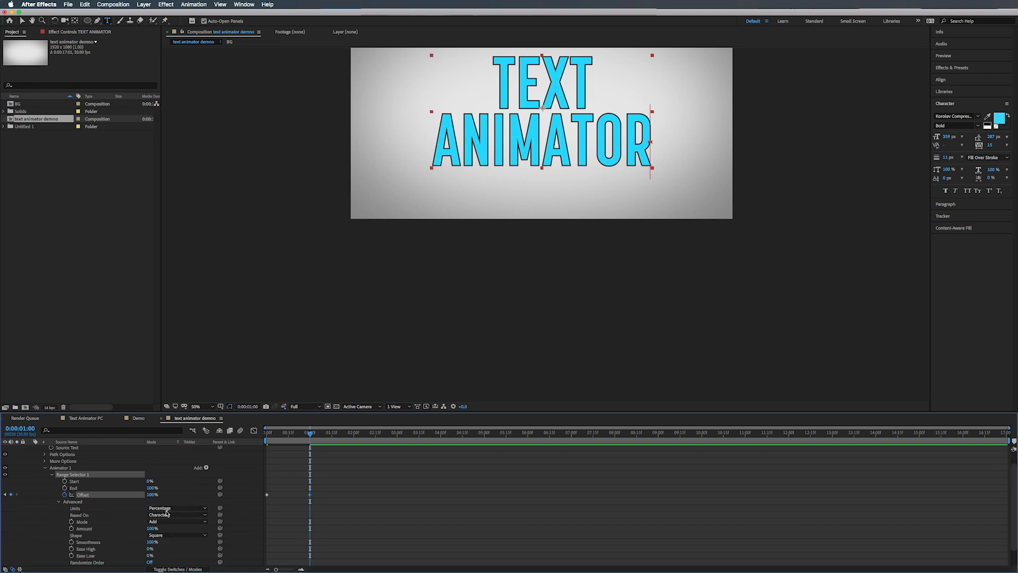
pyautogui.click(165, 536)
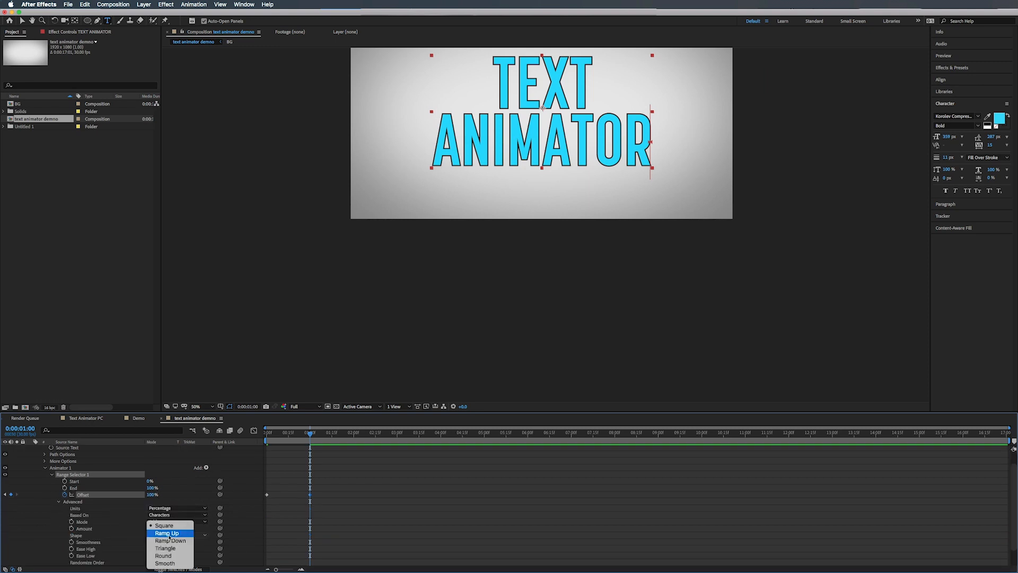
pyautogui.click(171, 533)
pyautogui.moveTo(310, 433); pyautogui.dragTo(347, 438)
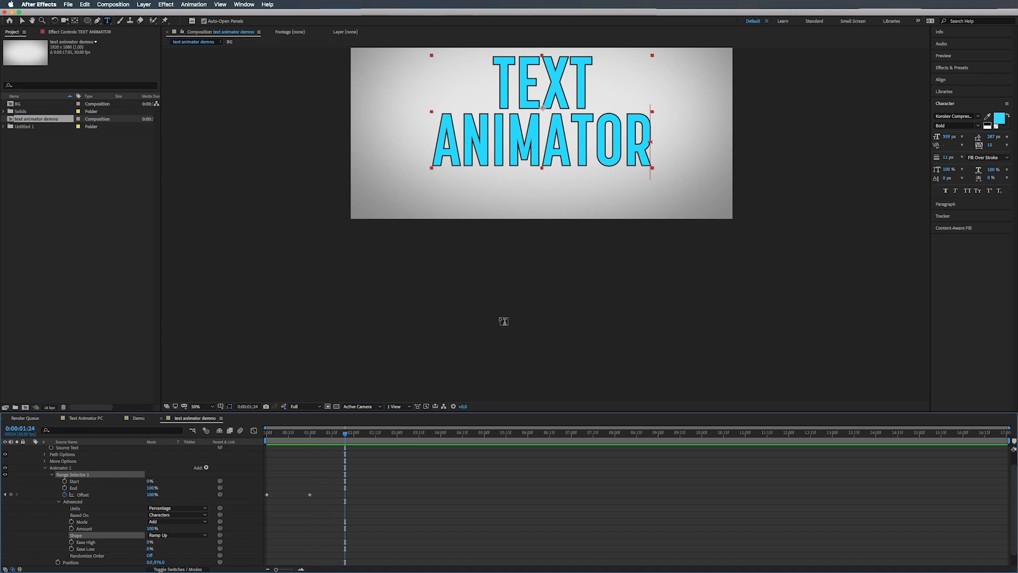
pyautogui.moveTo(289, 437)
pyautogui.mouseDown()
pyautogui.moveTo(316, 432)
pyautogui.moveTo(265, 437)
pyautogui.moveTo(306, 436)
pyautogui.mouseUp()
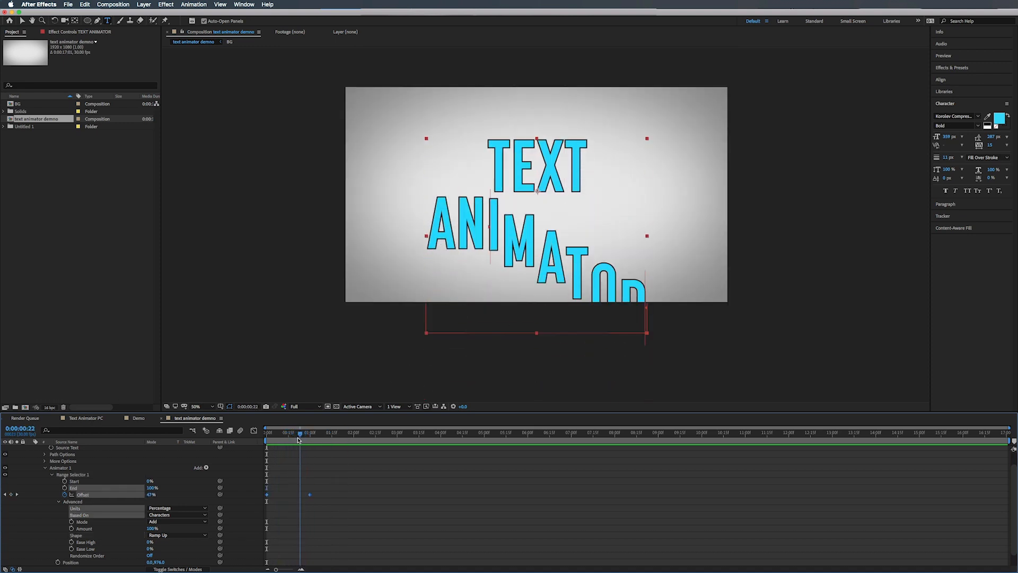
pyautogui.scroll(-1, 299, 439)
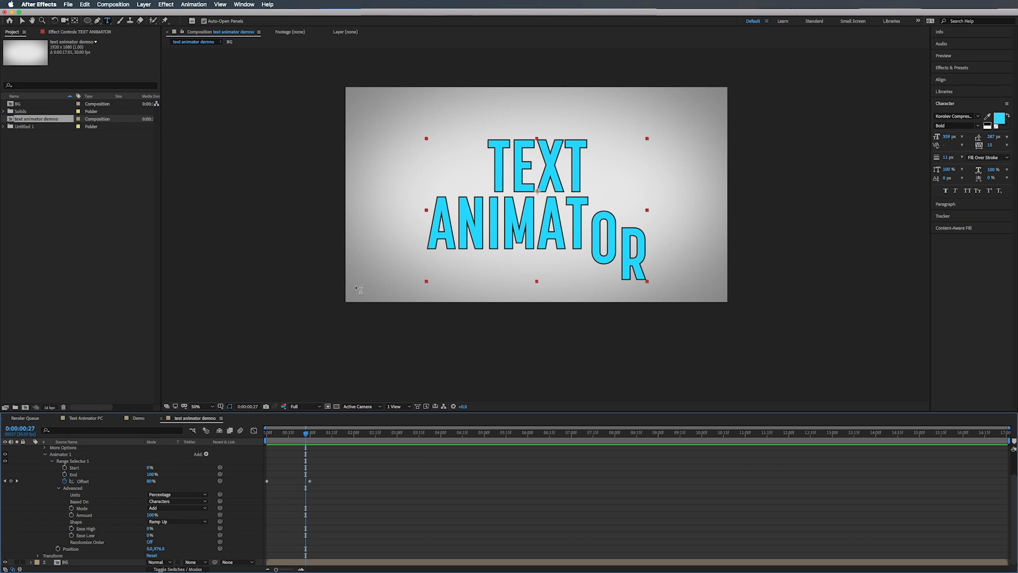
pyautogui.click(206, 454)
pyautogui.moveTo(209, 454)
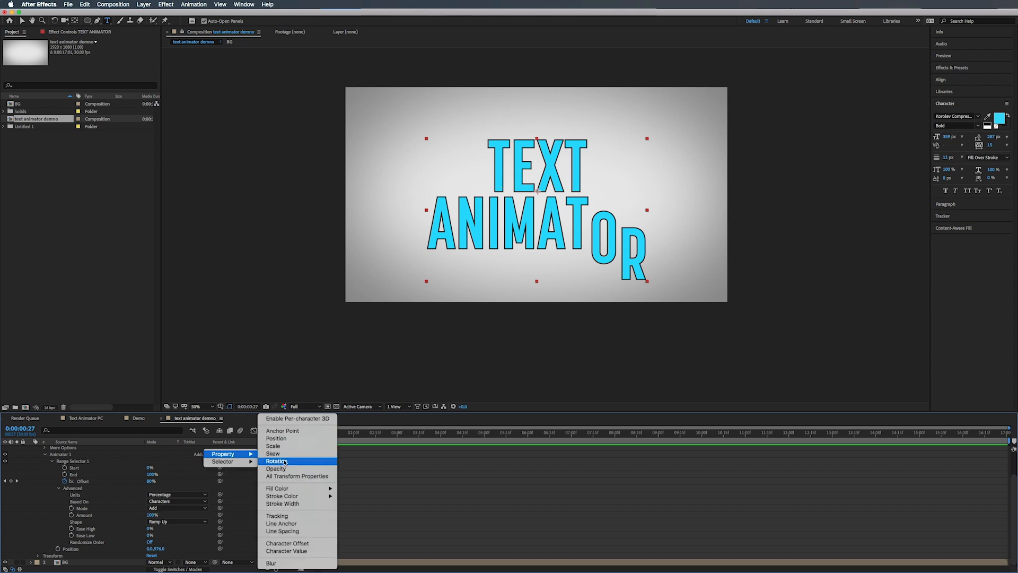
pyautogui.click(288, 440)
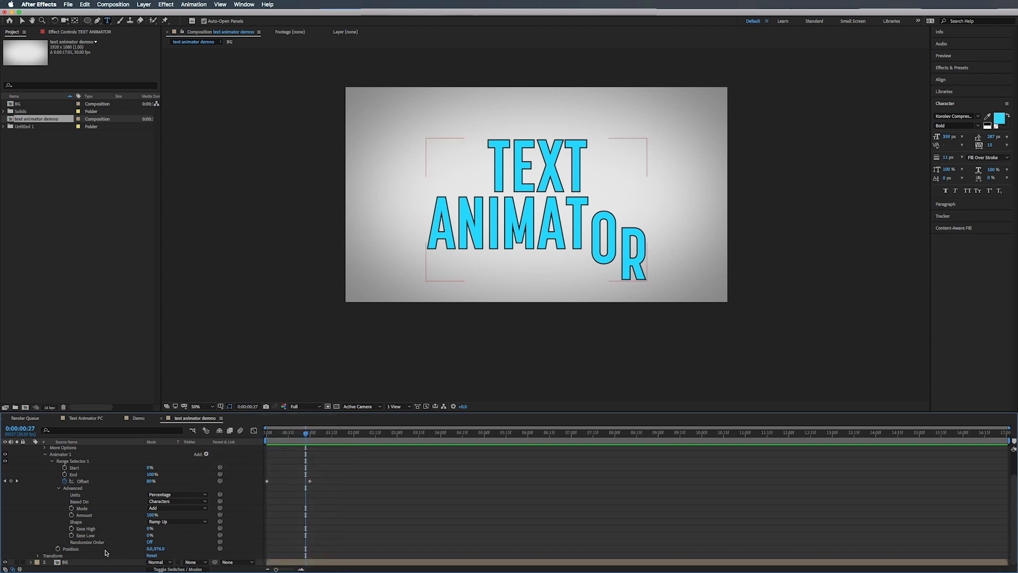
# - Rename the text animator as "ANI Position Main"
pyautogui.click(58, 455)
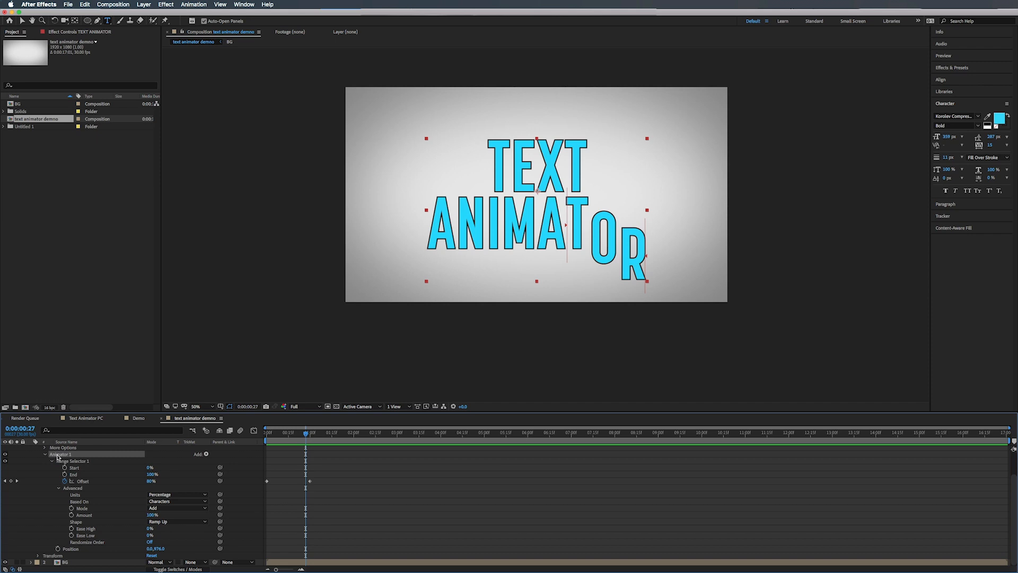
pyautogui.press('Return')
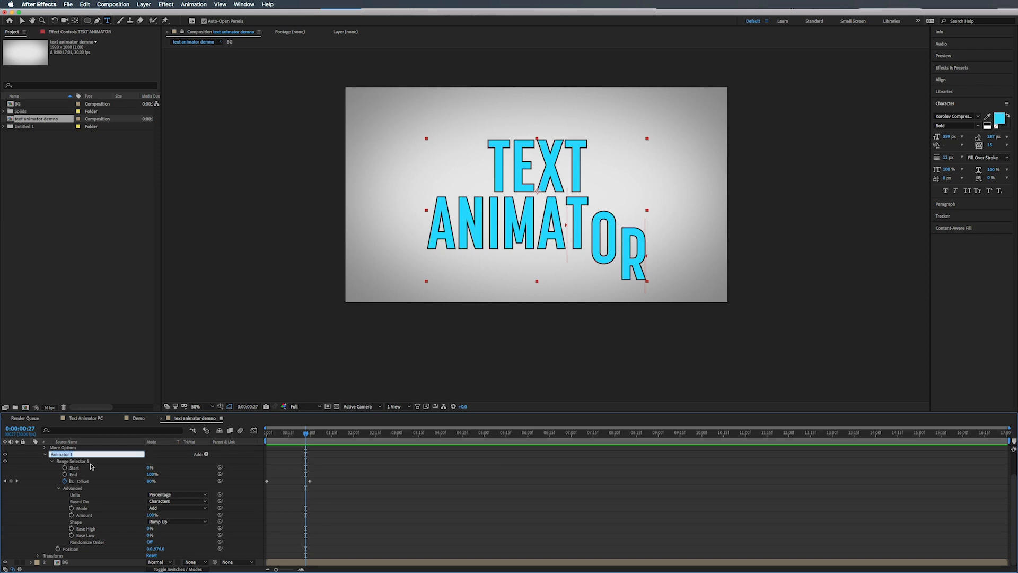
pyautogui.write('Position Main')
pyautogui.press('Return')
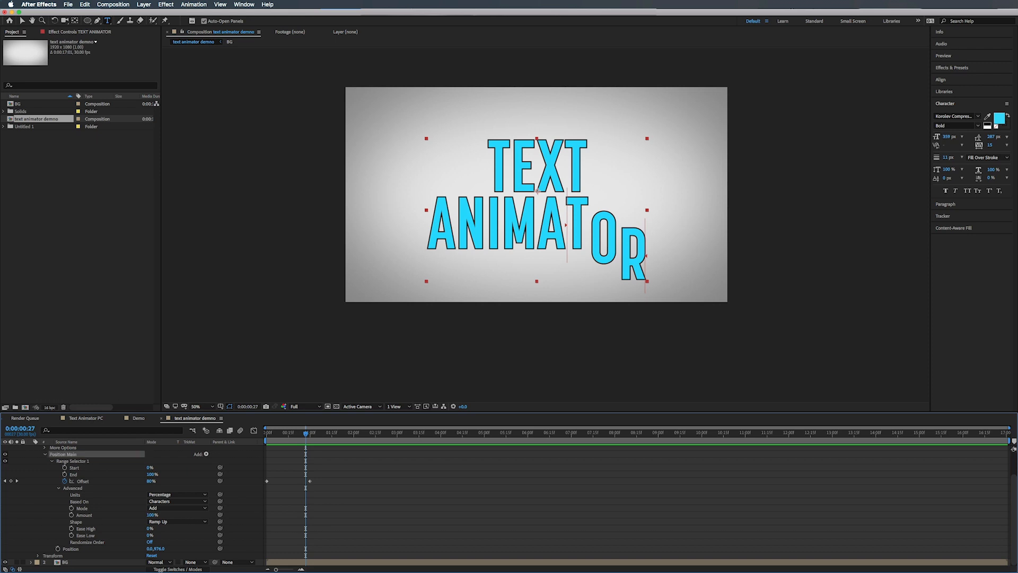
pyautogui.press('Return')
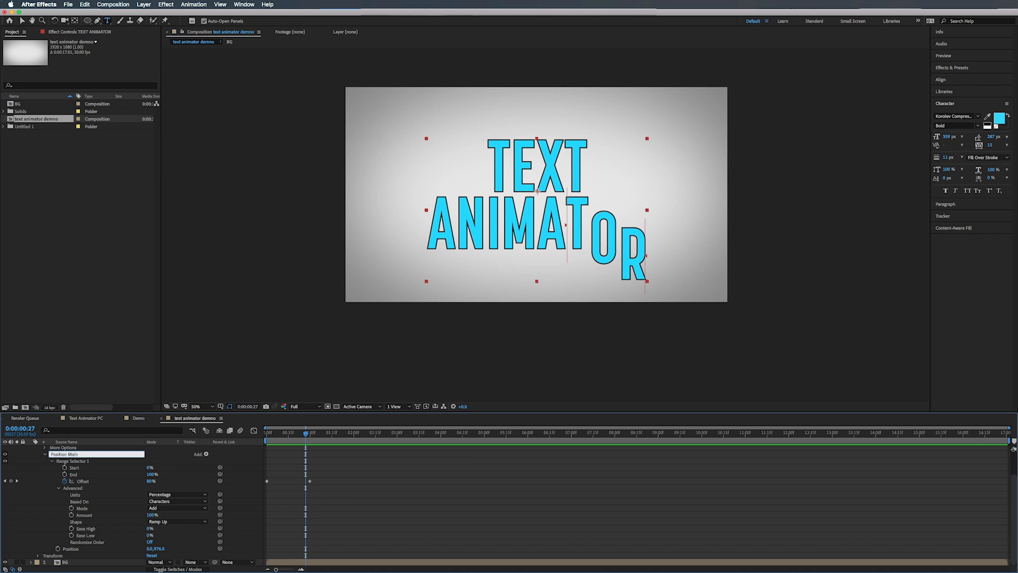
pyautogui.write('ANI')
pyautogui.press('Return')
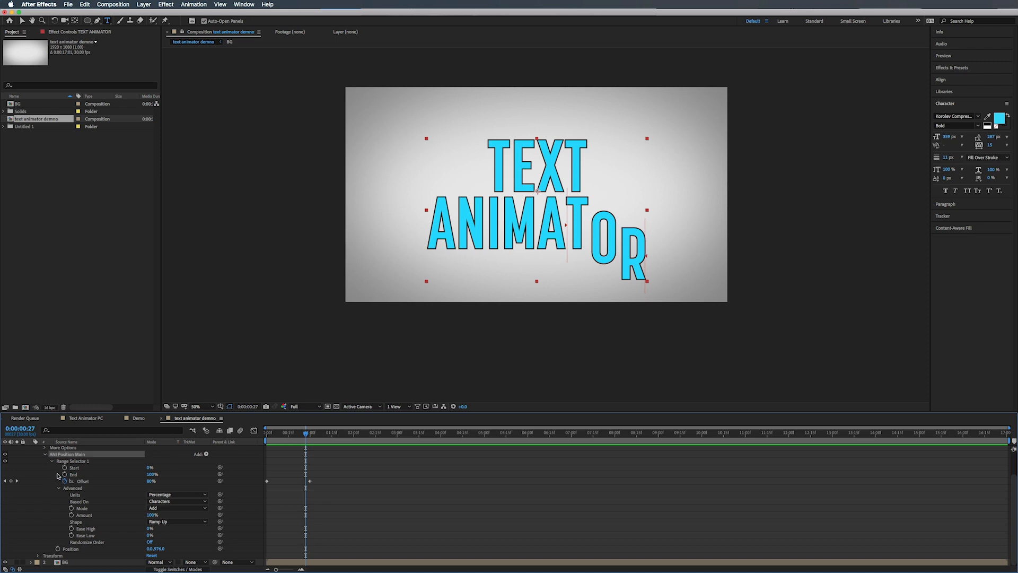
# - Duplicate the ANI Position Main animator and scrub through the combined motion
pyautogui.click(45, 455)
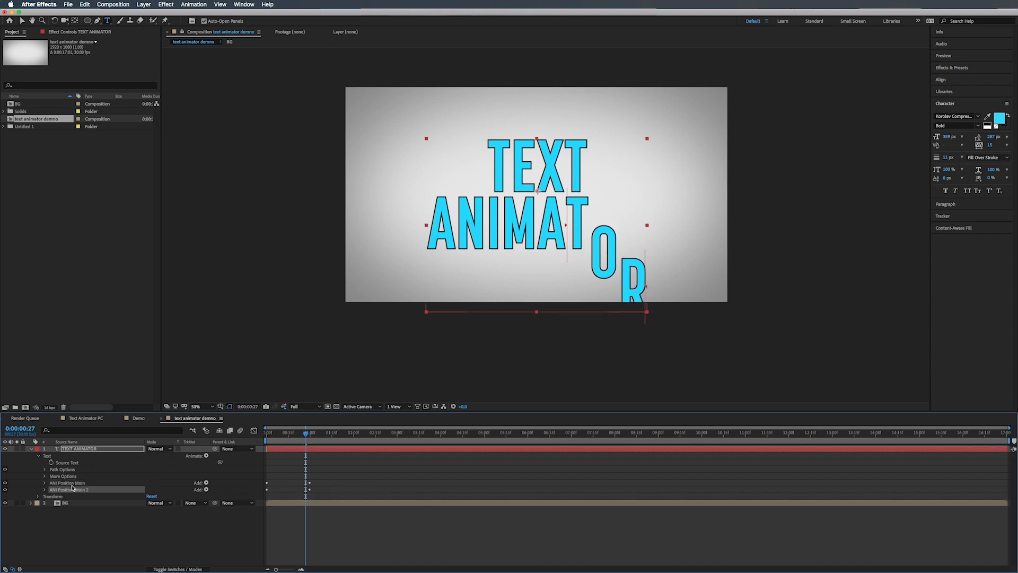
pyautogui.click(275, 435)
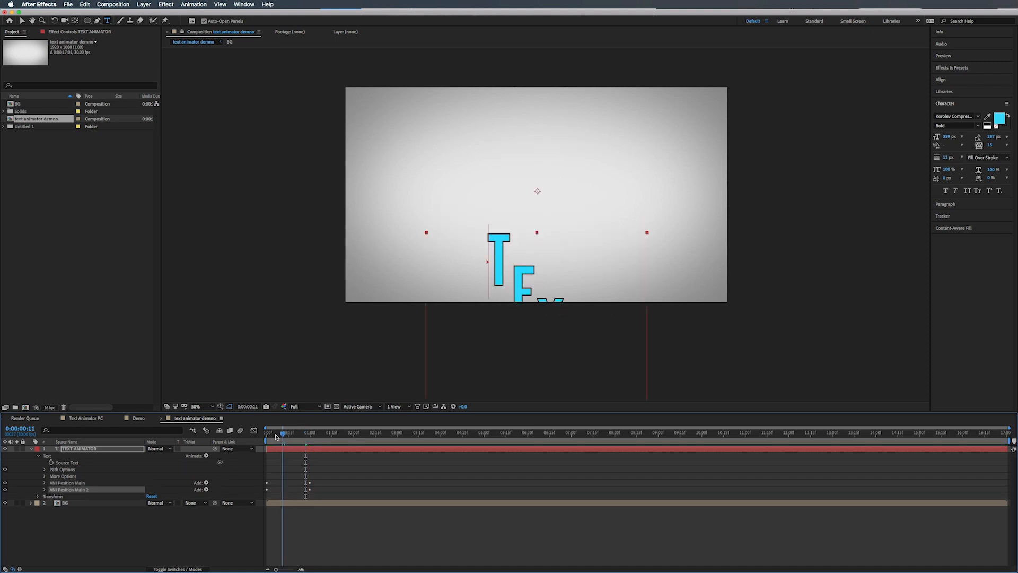
pyautogui.moveTo(285, 435)
pyautogui.mouseDown()
pyautogui.moveTo(268, 436)
pyautogui.moveTo(294, 435)
pyautogui.mouseUp()
# - Set the duplicate animator's Position to 0, -140 and preview the motion
pyautogui.click(44, 489)
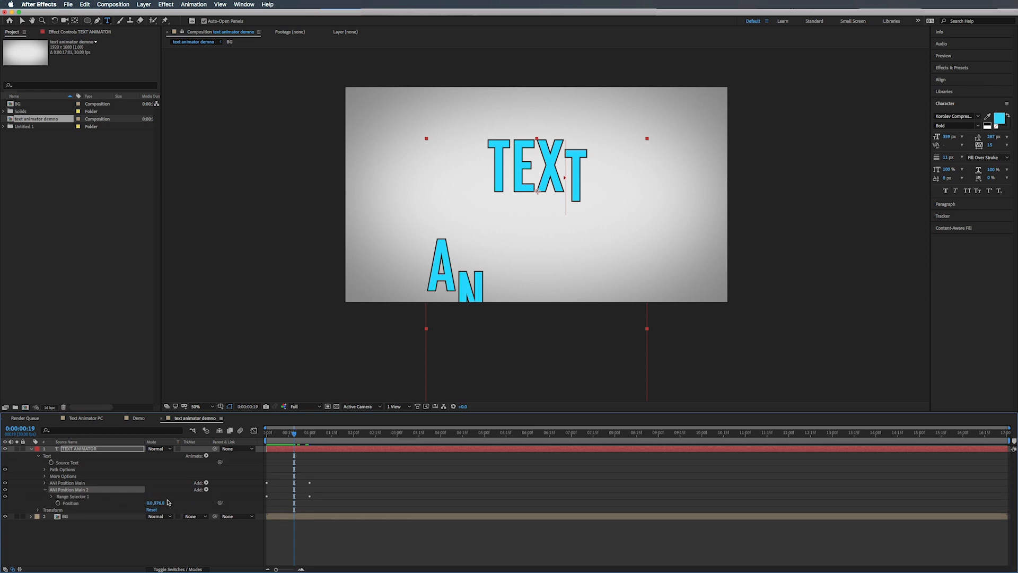
pyautogui.click(270, 438)
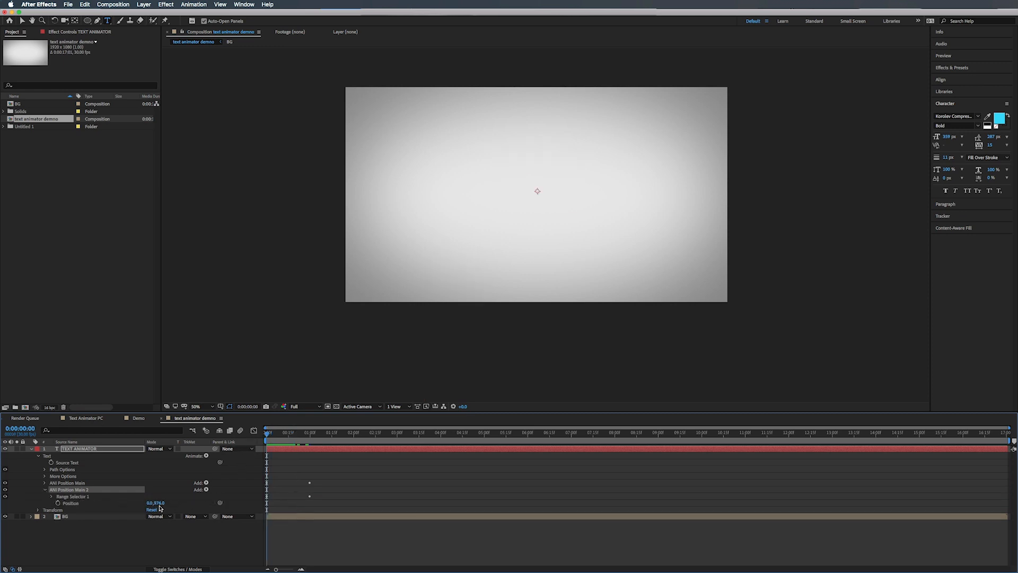
pyautogui.click(159, 504)
pyautogui.write('0')
pyautogui.press('Return')
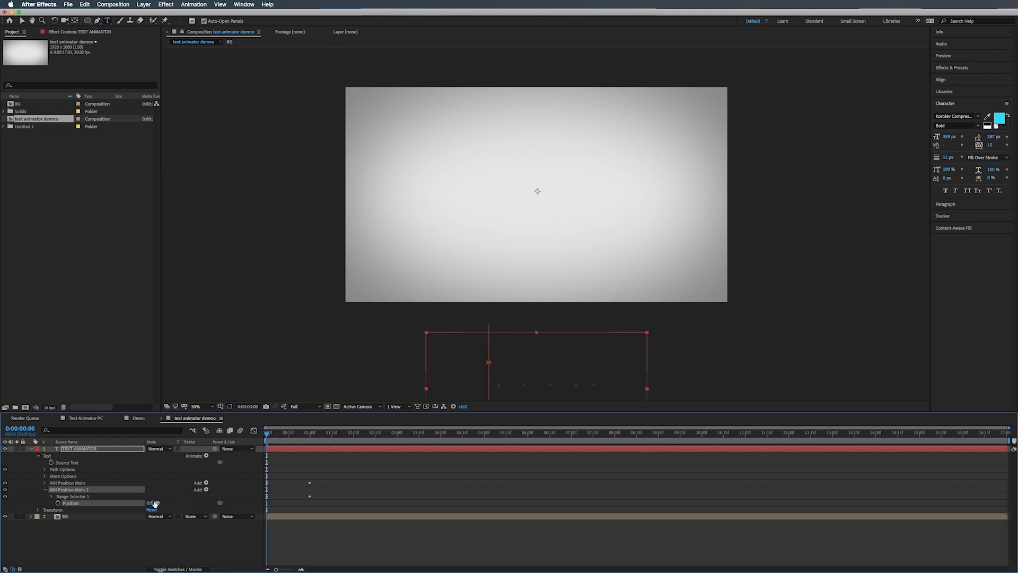
pyautogui.moveTo(154, 502); pyautogui.dragTo(96, 505)
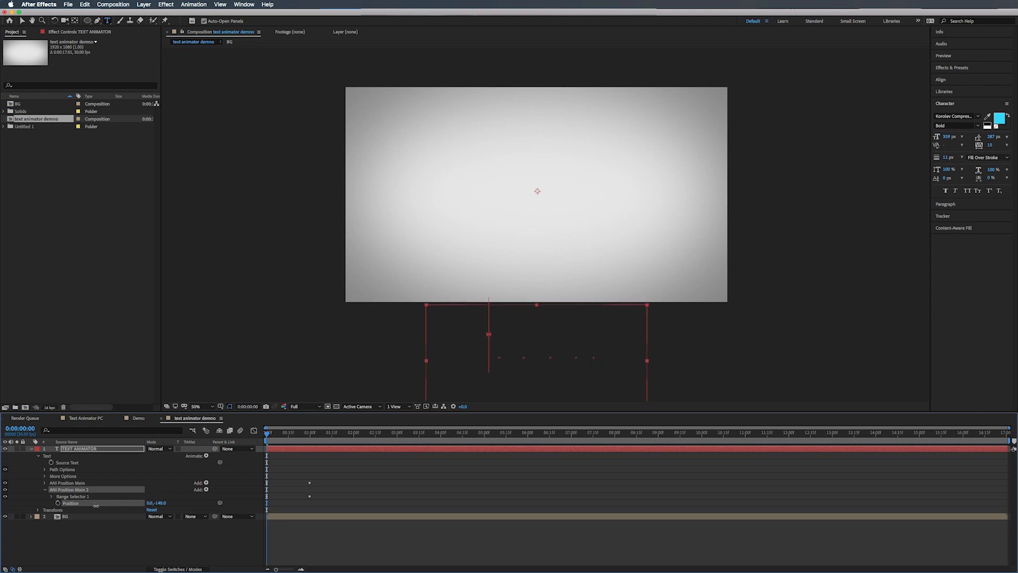
pyautogui.press('space')
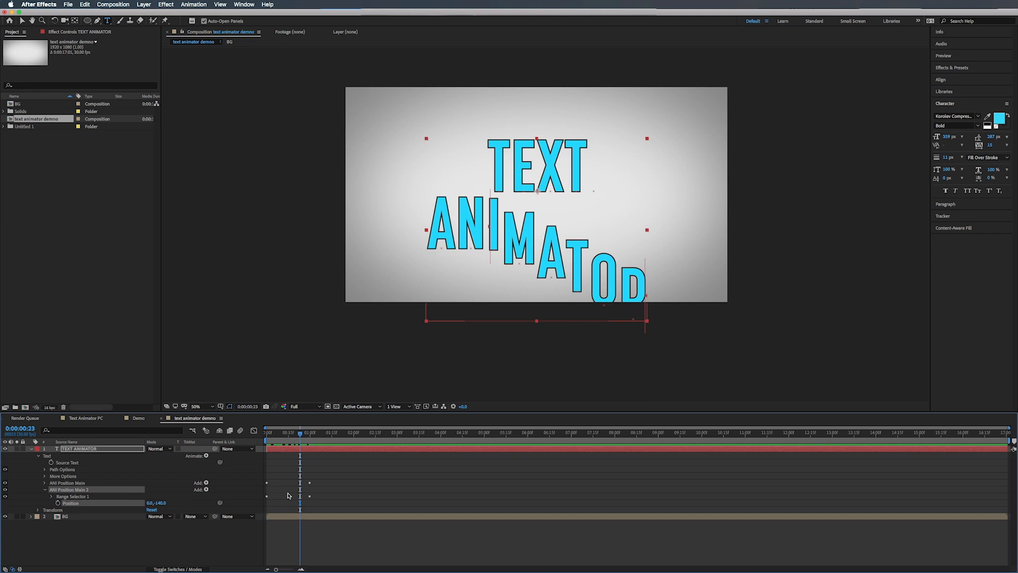
# - Show only the keyframed properties, delay the duplicate animator's Offset keyframes by about 10 frames, and preview the animation
pyautogui.press('u')
pyautogui.moveTo(325, 474); pyautogui.dragTo(281, 477)
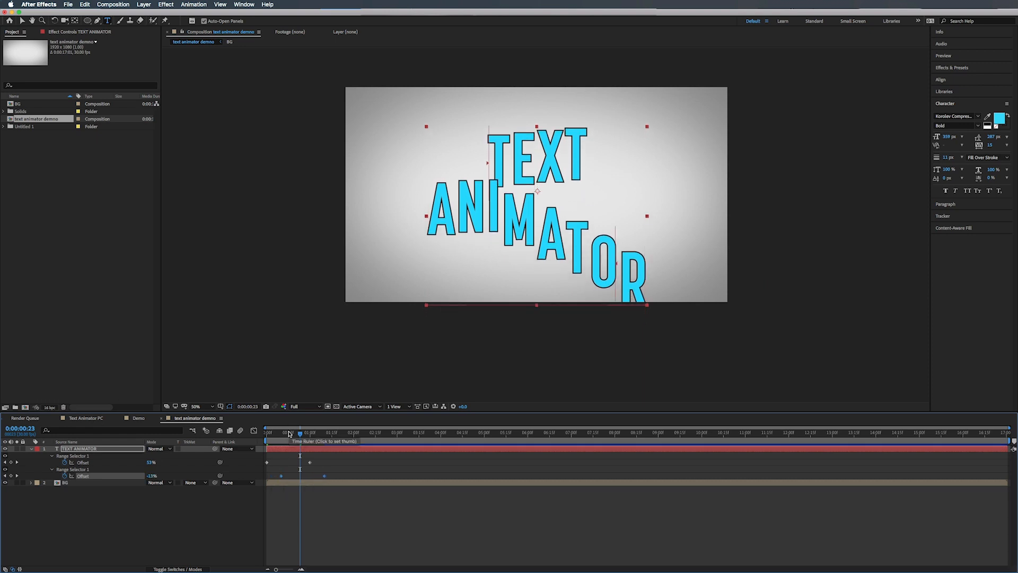
pyautogui.press('Home')
pyautogui.moveTo(267, 439); pyautogui.dragTo(377, 437)
pyautogui.press('space')
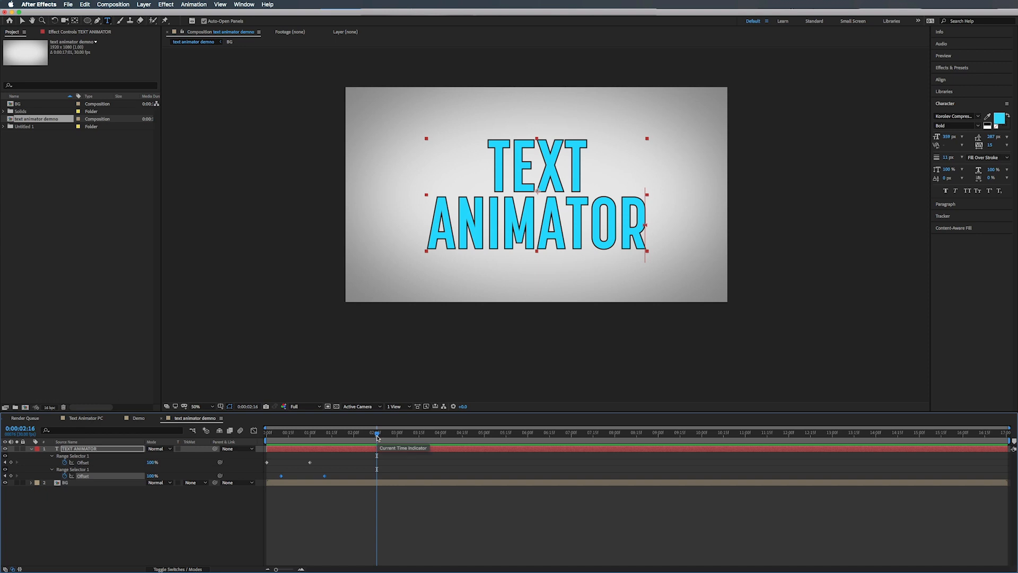
pyautogui.moveTo(377, 436); pyautogui.dragTo(264, 441)
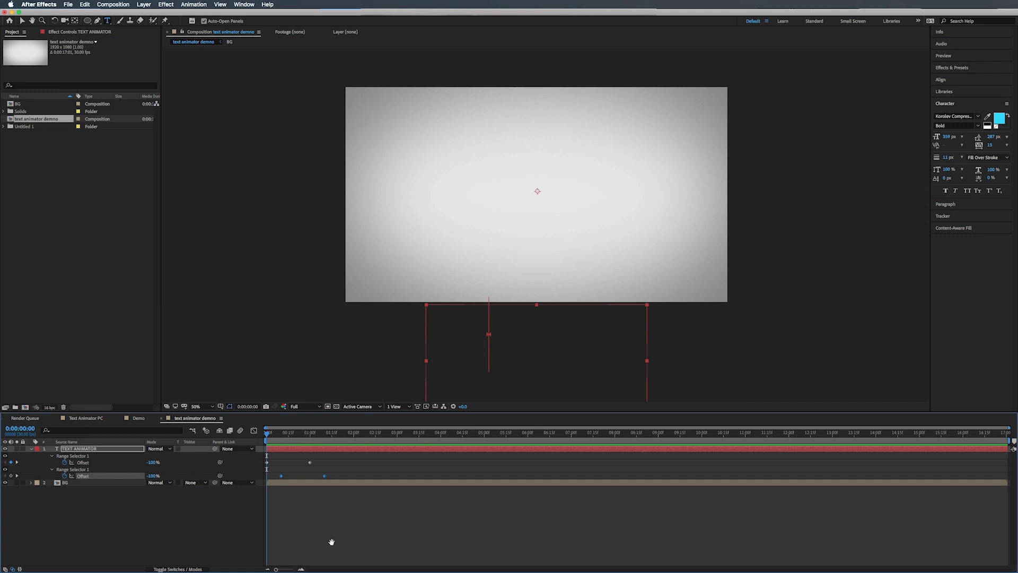
# - Shorten the main animator's Offset to end at about frame 20, run the duplicate's from about frame 6 to 1:00, and preview
pyautogui.press('space')
pyautogui.moveTo(334, 459); pyautogui.dragTo(310, 478)
pyautogui.click(279, 476)
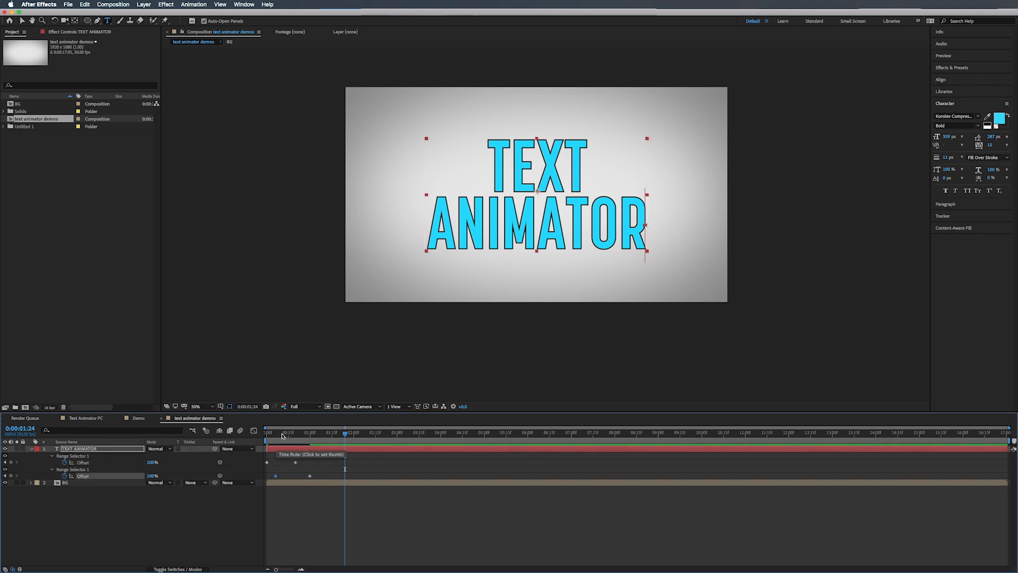
pyautogui.press('space')
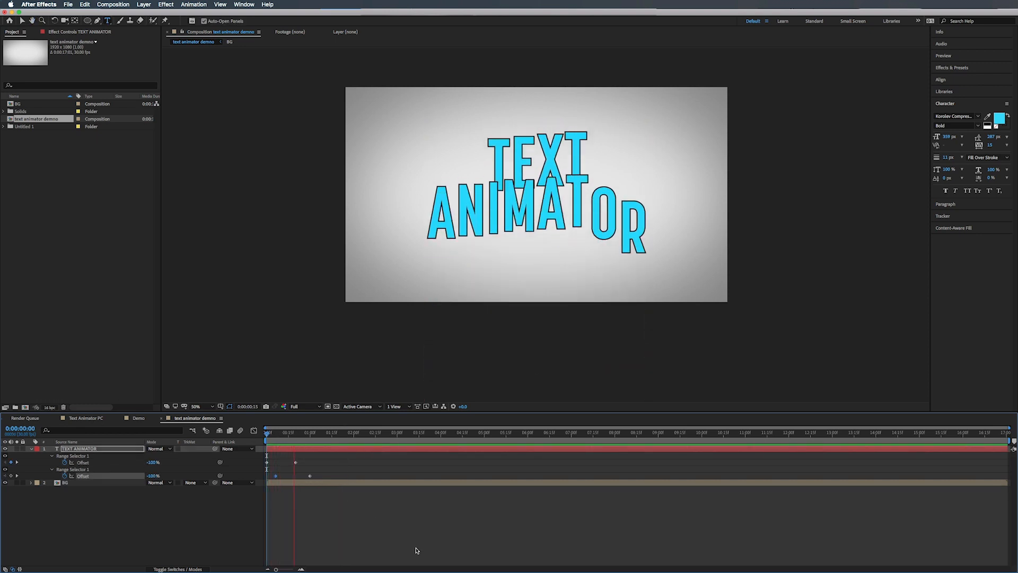
# - Pull both animators' ending Offset keyframes earlier, to about frames 15 and 21, and preview the faster reveal
pyautogui.moveTo(318, 459); pyautogui.dragTo(292, 475)
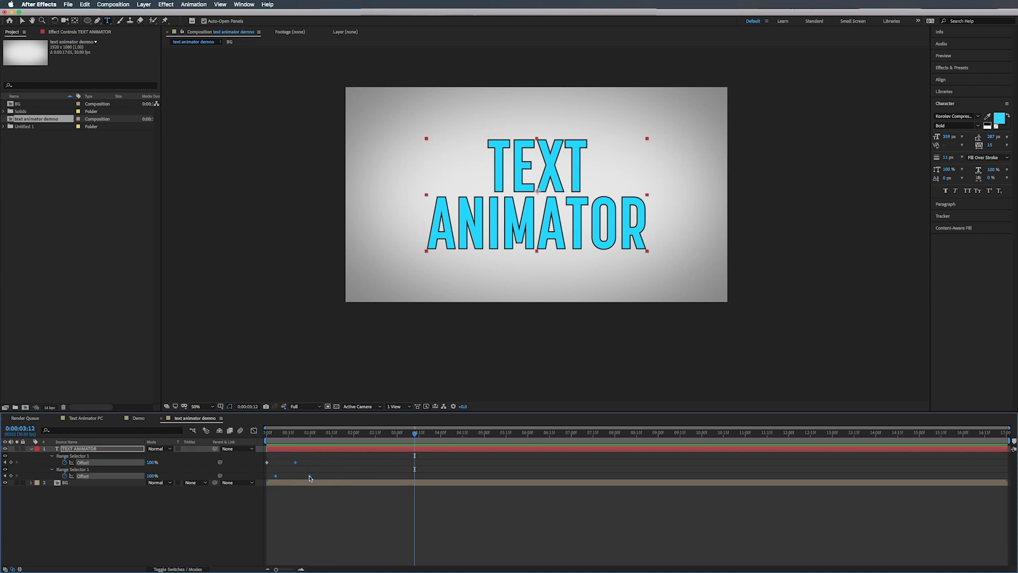
pyautogui.moveTo(306, 478); pyautogui.dragTo(297, 478)
pyautogui.press('Home')
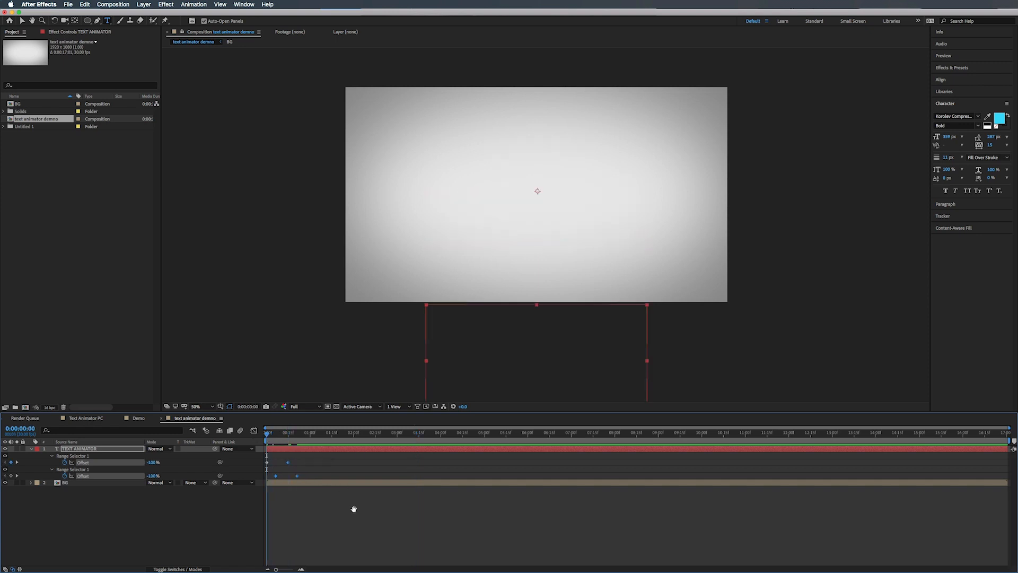
pyautogui.press('space')
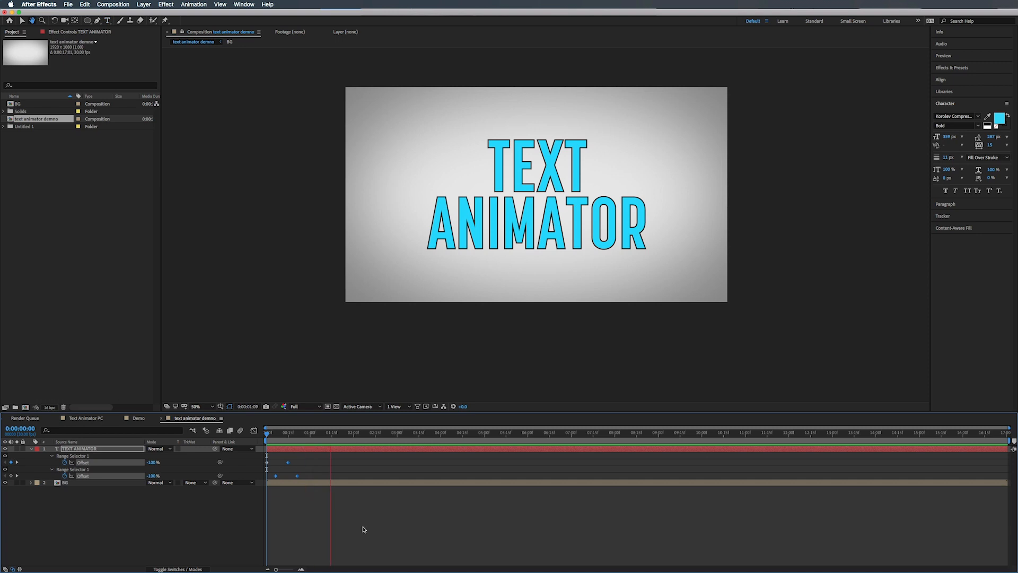
# - Retime the main Offset's end to about frame 18 and the duplicate's keyframes to about frames 2 and 22, and preview
pyautogui.moveTo(307, 460)
pyautogui.mouseDown()
pyautogui.moveTo(271, 477)
pyautogui.moveTo(305, 476)
pyautogui.mouseUp()
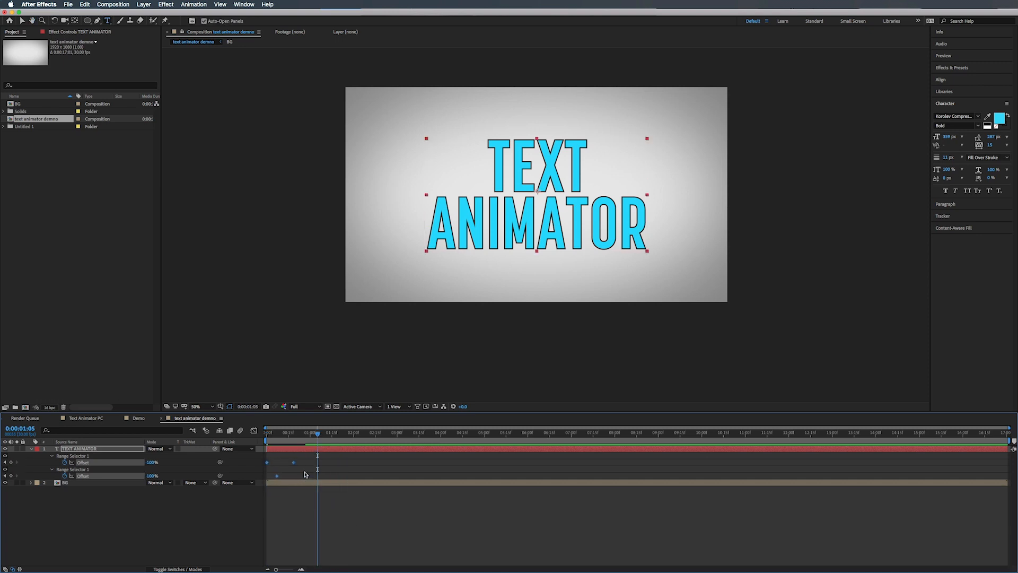
pyautogui.click(275, 434)
pyautogui.press('space')
pyautogui.press('space')
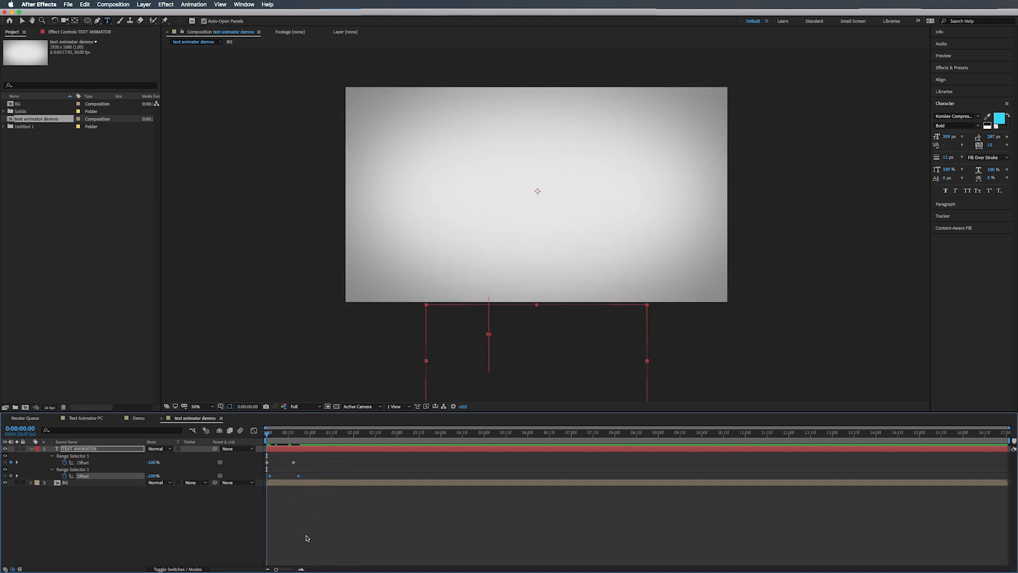
pyautogui.press('space')
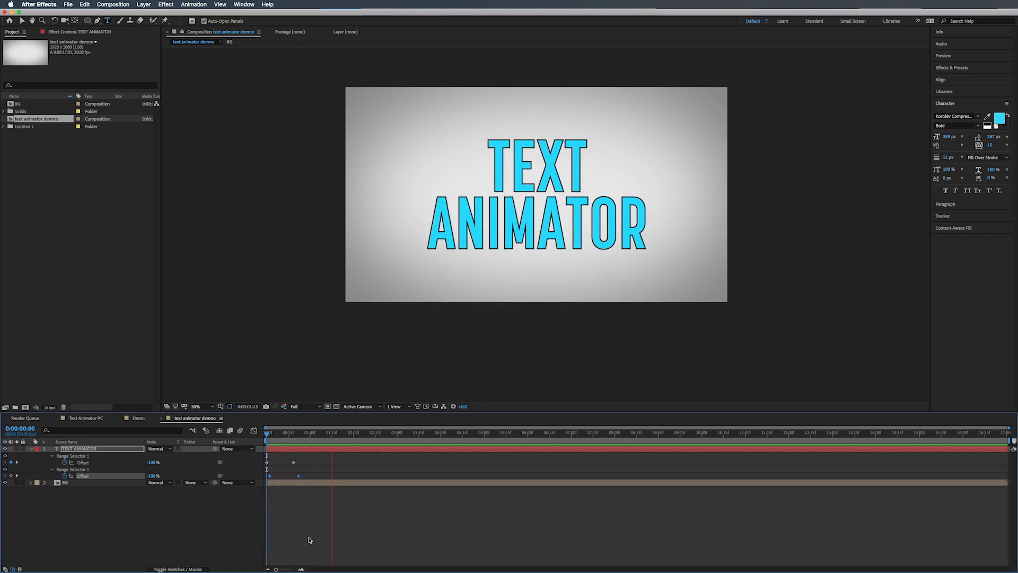
# - End the work area at 0:00:02:21 and preview the shortened range
pyautogui.press('space')
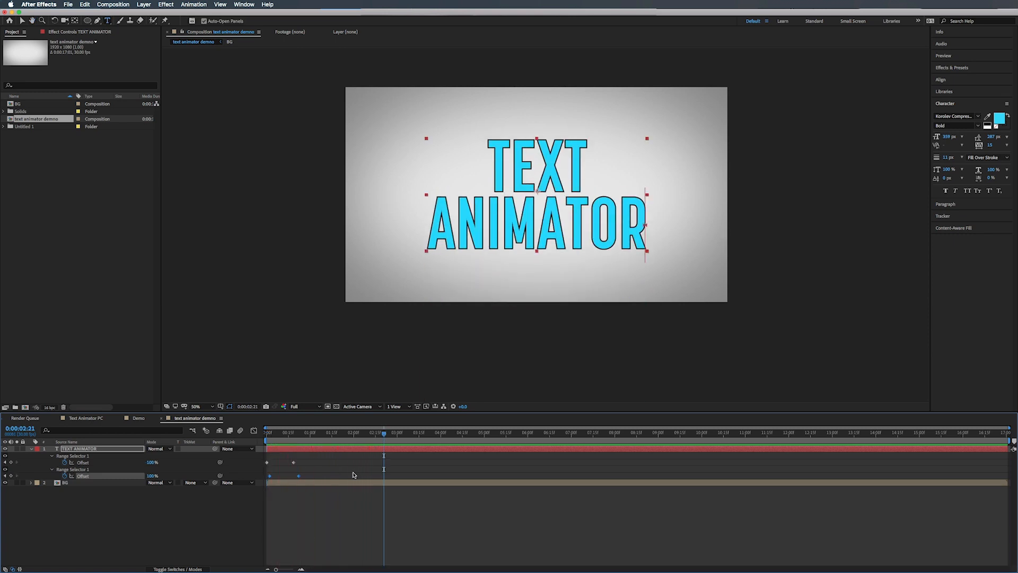
pyautogui.press('space')
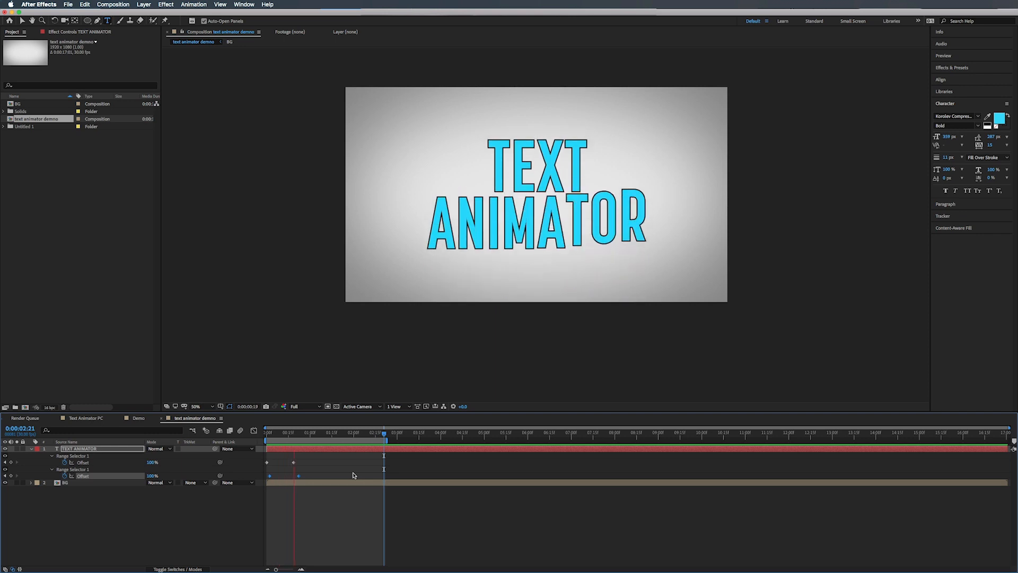
pyautogui.press('space')
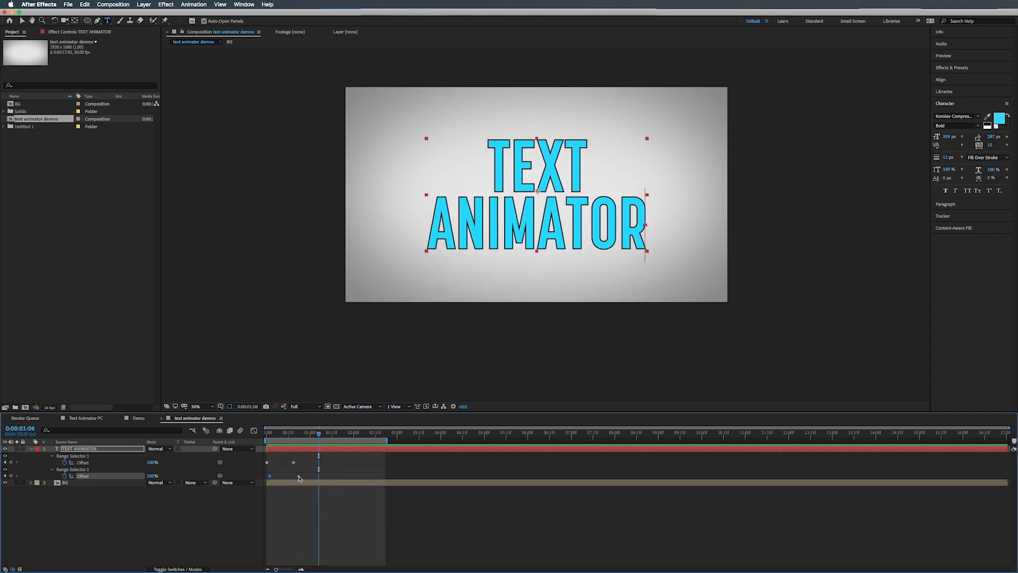
# - Delay the duplicate animator's Offset keyframes to about frames 6 and 24 and preview the overshoot
pyautogui.moveTo(299, 478); pyautogui.dragTo(308, 478)
pyautogui.press('Home')
pyautogui.press('space')
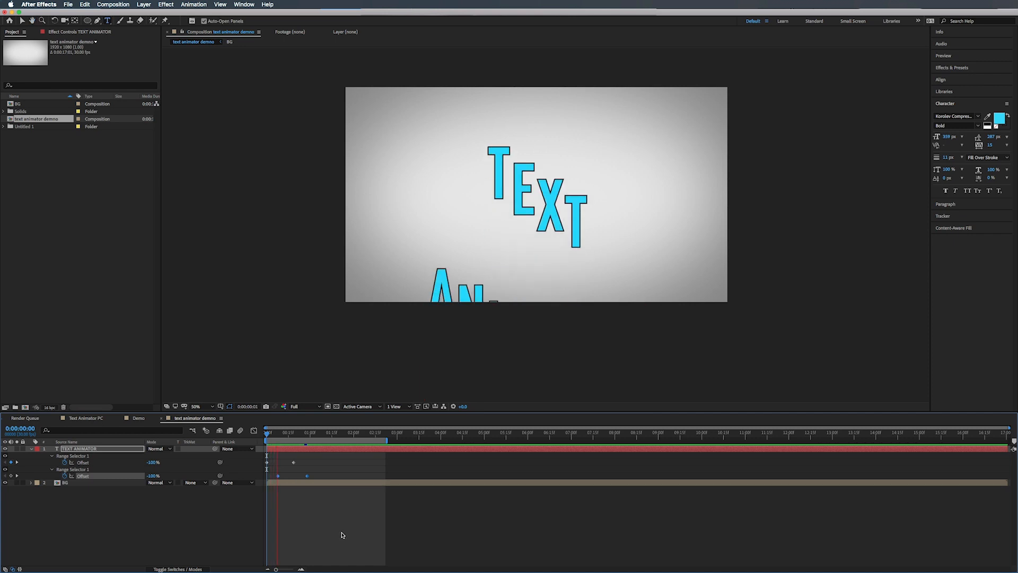
pyautogui.press('space')
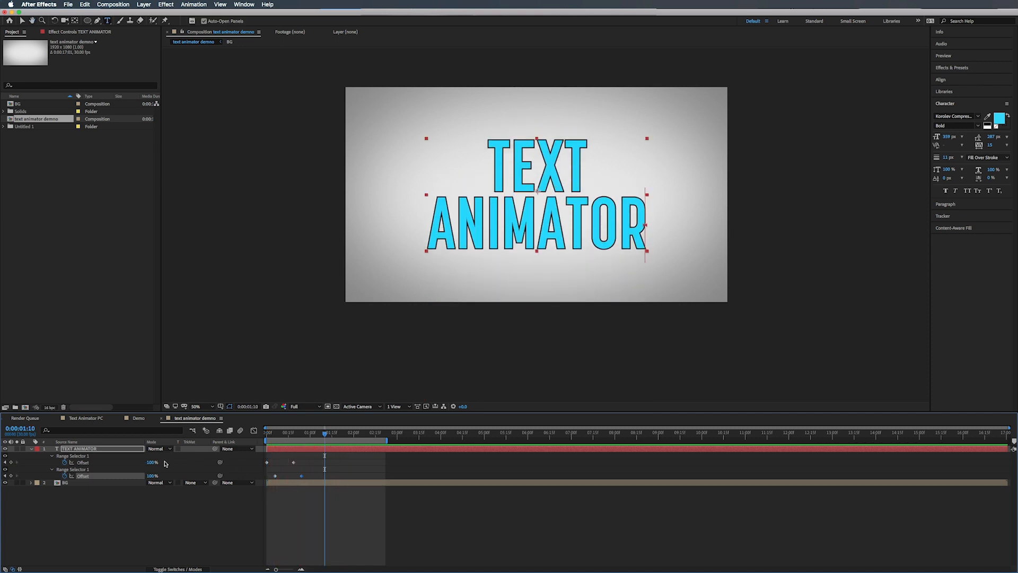
# - Rename the ANI Position Main 2 animator as "ANI Position Overshoot" and collapse both position animators
pyautogui.click(33, 450)
pyautogui.click(32, 449)
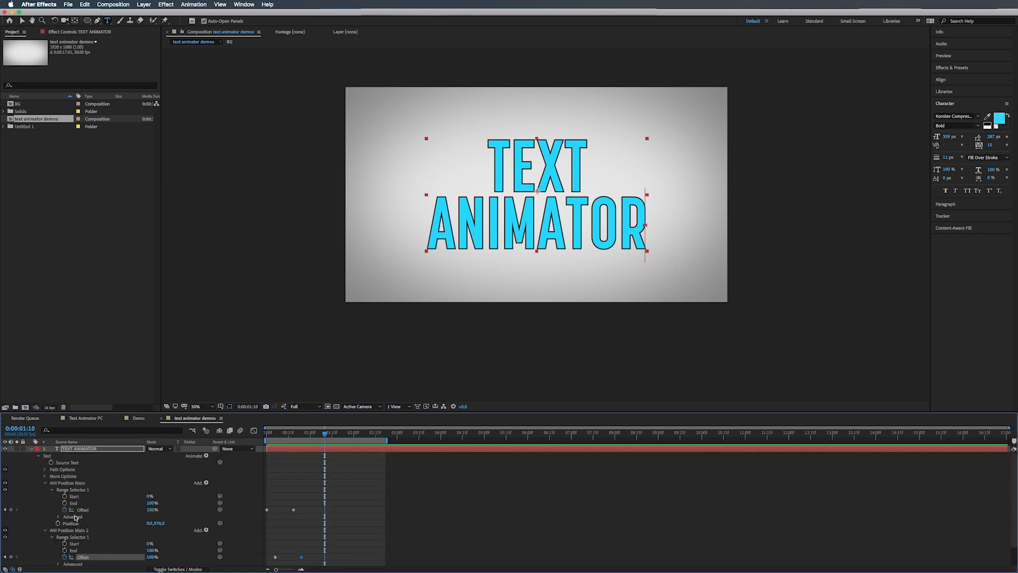
pyautogui.click(45, 483)
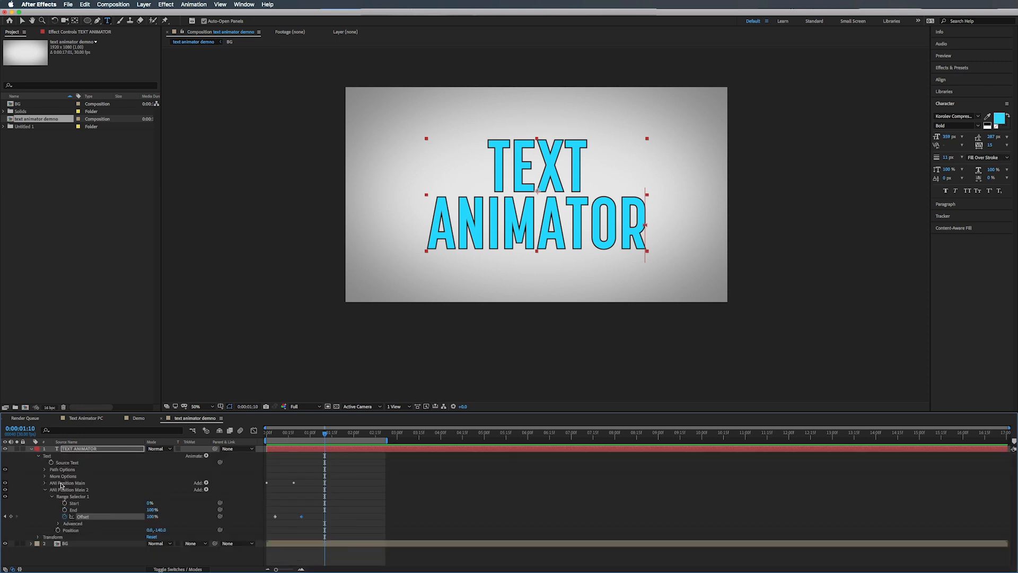
pyautogui.click(68, 491)
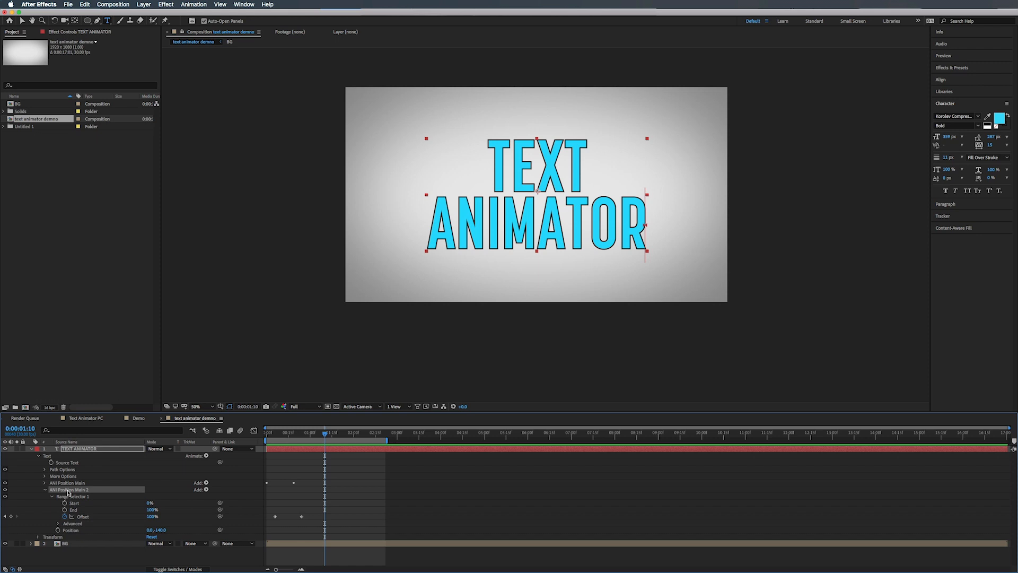
pyautogui.press('Return')
pyautogui.press('Right')
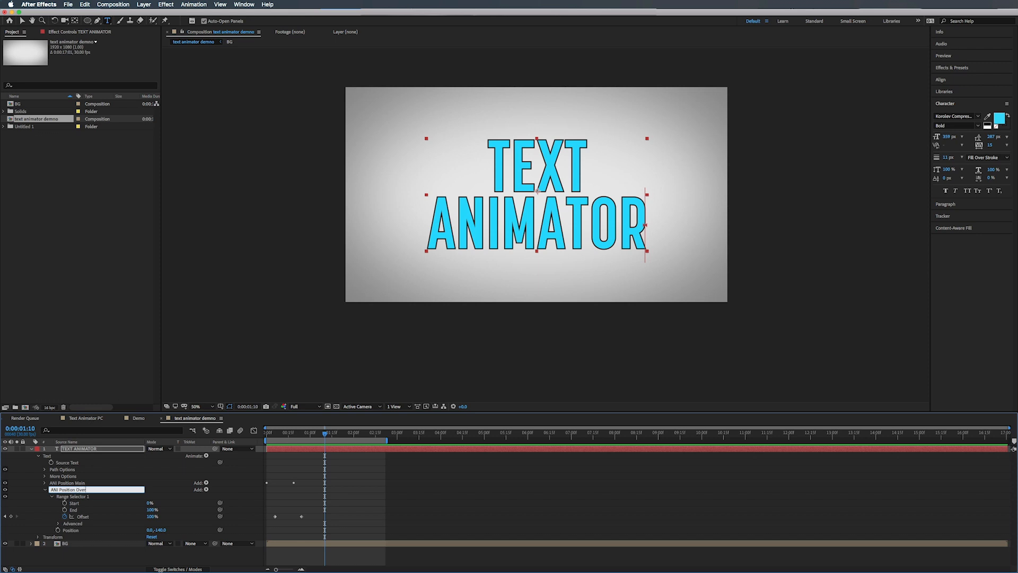
pyautogui.press('Return')
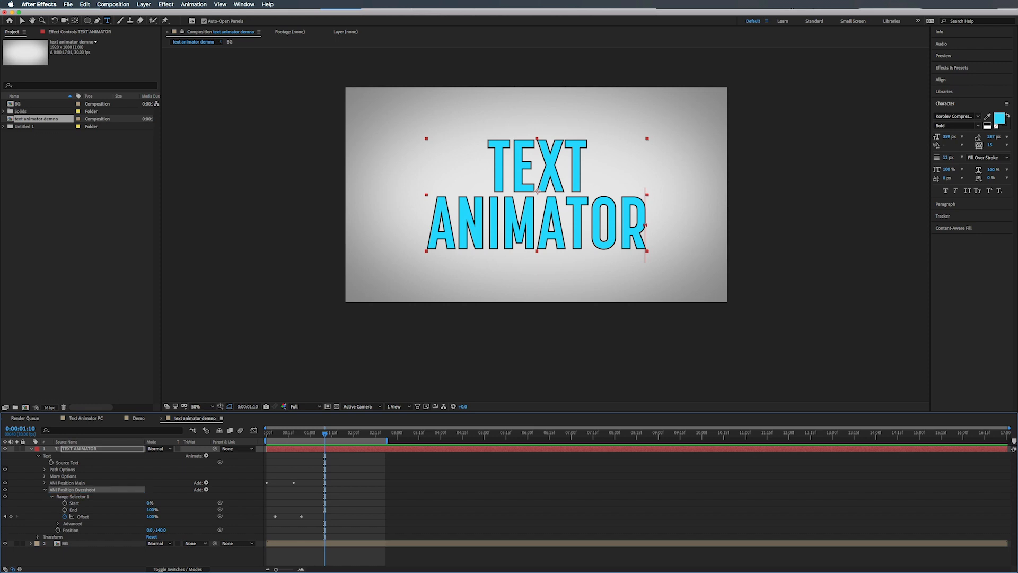
pyautogui.click(45, 490)
# - Scrub the reveal, examine the letter rotation in the finished Text Animator PC composition, and return to the demo composition
pyautogui.moveTo(325, 435); pyautogui.dragTo(303, 437)
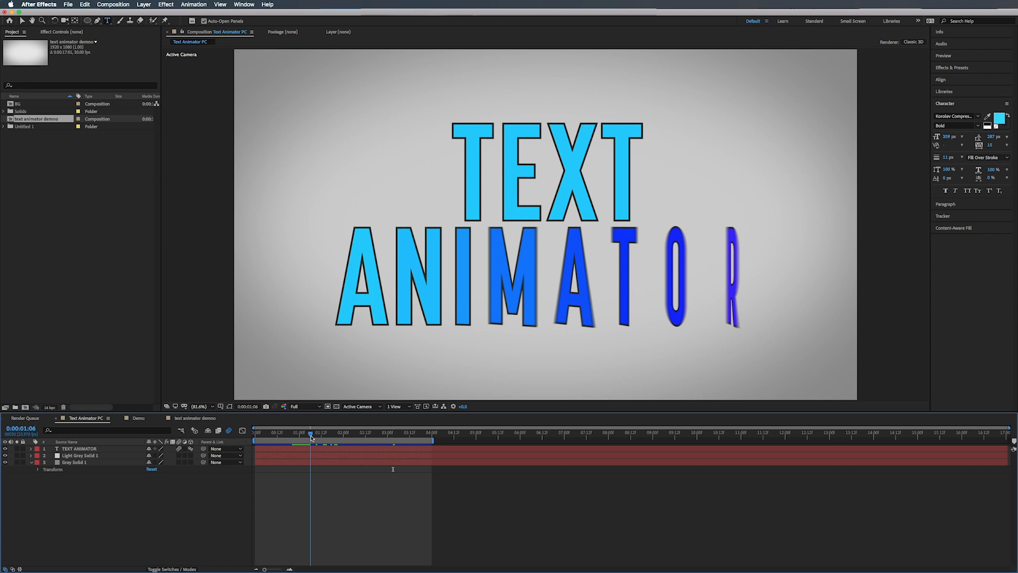
pyautogui.moveTo(310, 438)
pyautogui.mouseDown()
pyautogui.moveTo(321, 438)
pyautogui.moveTo(297, 438)
pyautogui.moveTo(325, 438)
pyautogui.mouseUp()
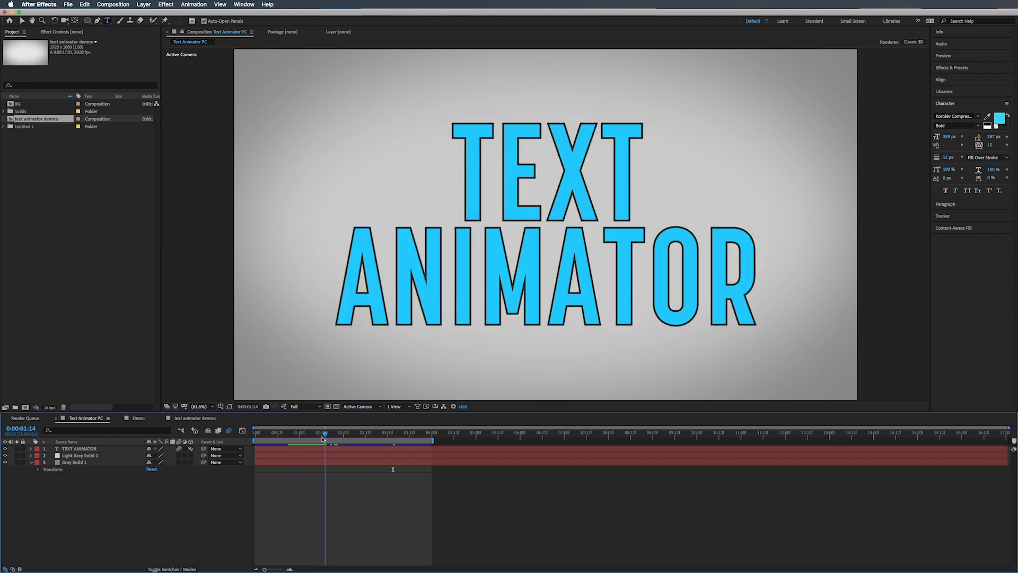
pyautogui.click(202, 419)
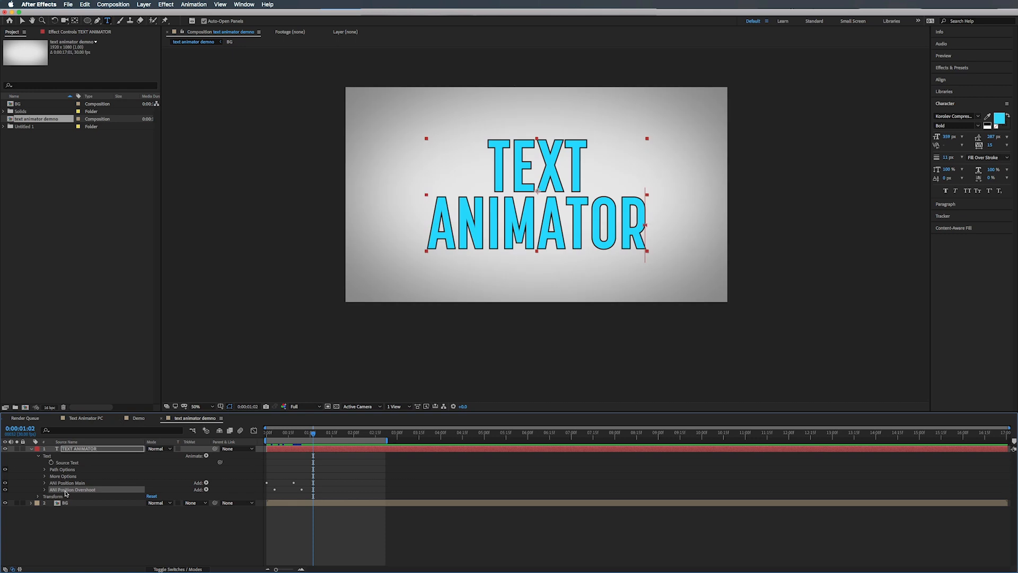
# - Duplicate the ANI Position Overshoot animator and delete the copy's Position property
pyautogui.press('super+d')
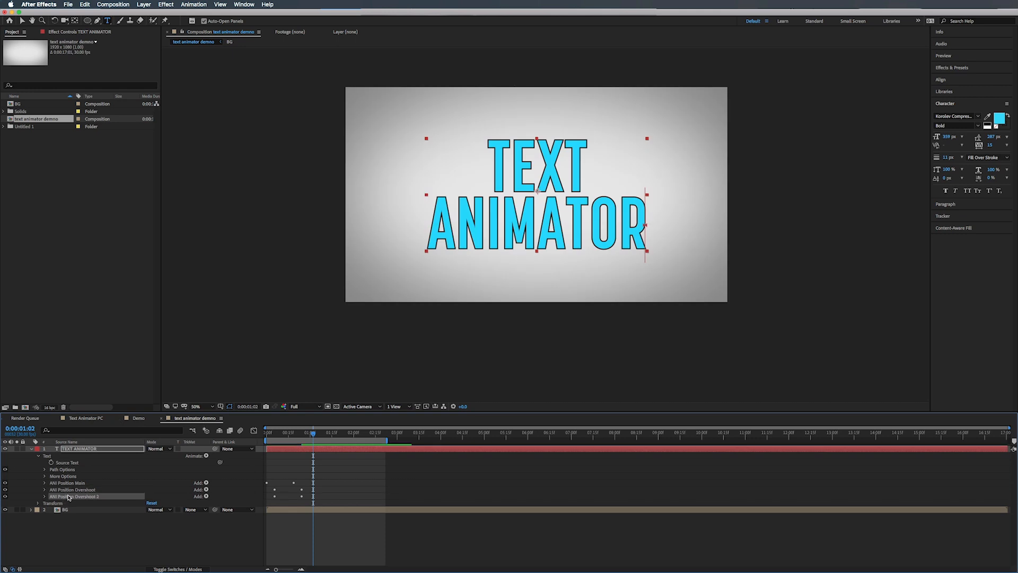
pyautogui.click(45, 496)
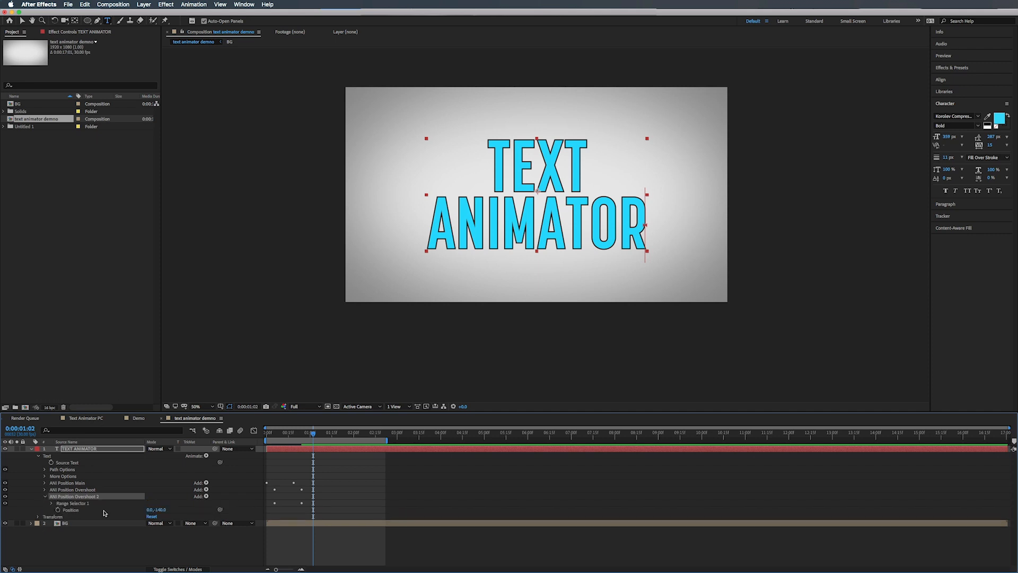
pyautogui.click(72, 510)
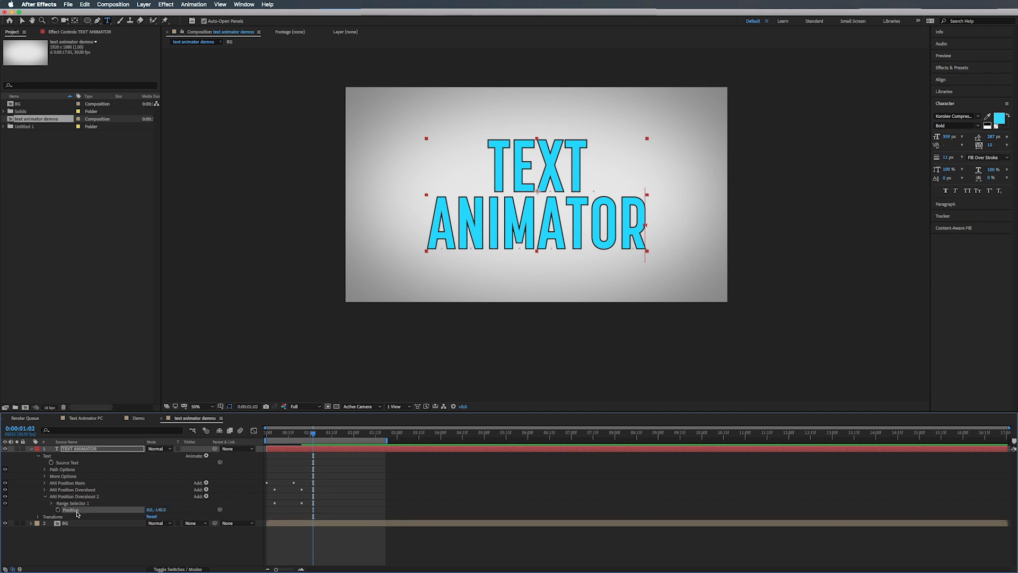
pyautogui.press('Delete')
# - Add a Rotation property to ANI Position Overshoot 2 and set it to 28°
pyautogui.click(207, 497)
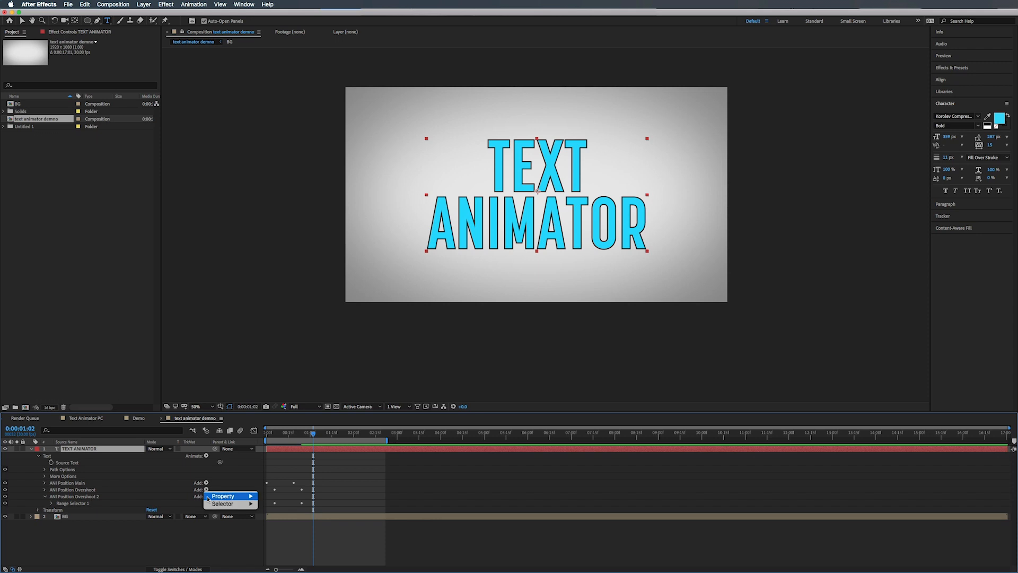
pyautogui.moveTo(233, 497)
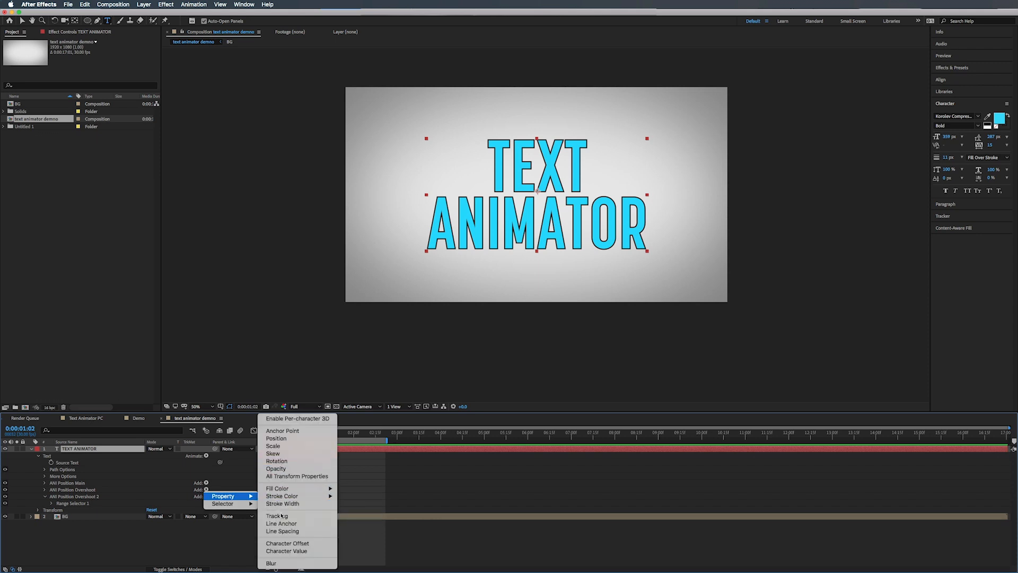
pyautogui.click(276, 461)
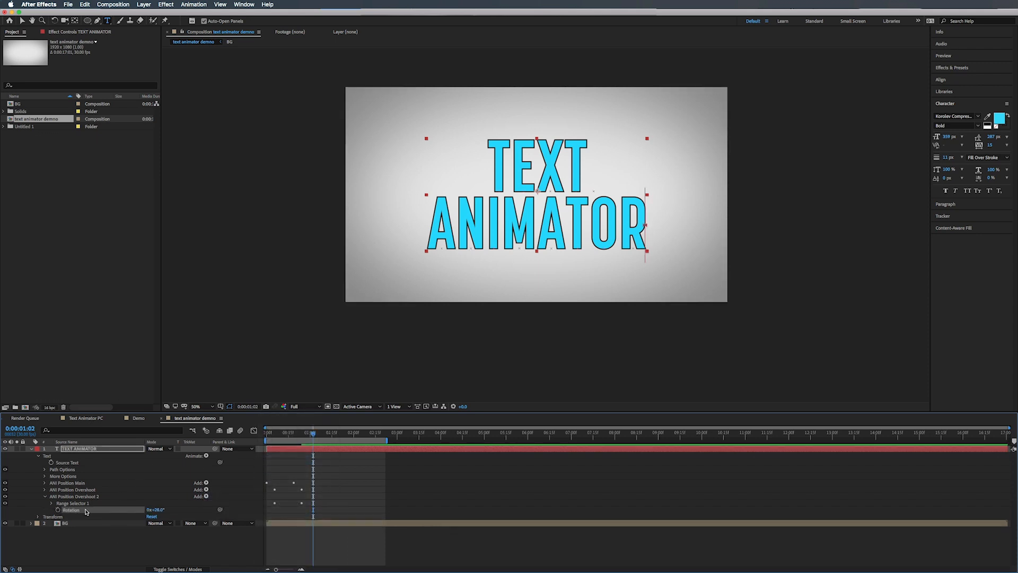
# - Set the Offset of ANI Position Overshoot 2's range selector to 0% and remove its keyframes
pyautogui.click(51, 503)
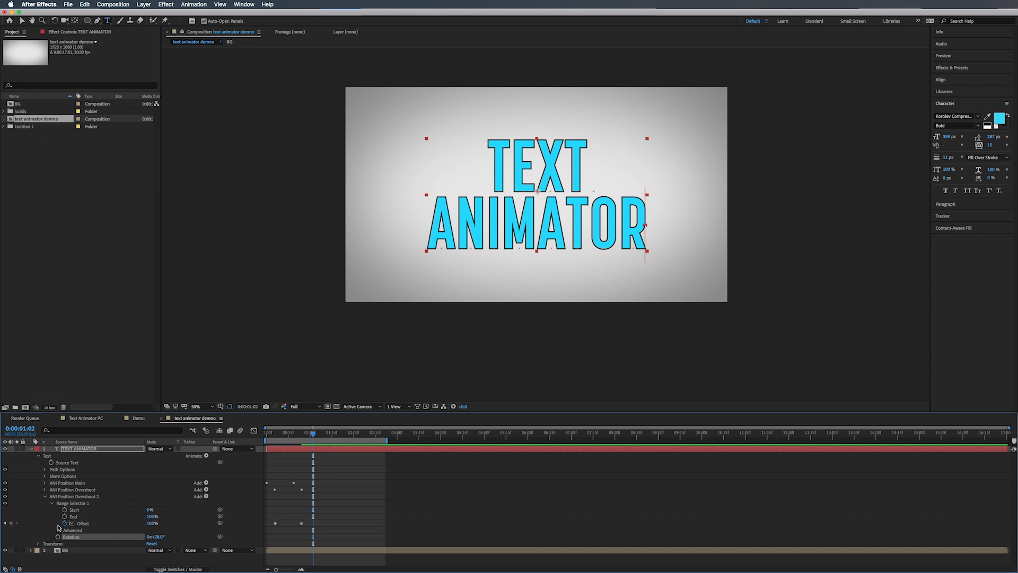
pyautogui.click(152, 523)
pyautogui.press('Return')
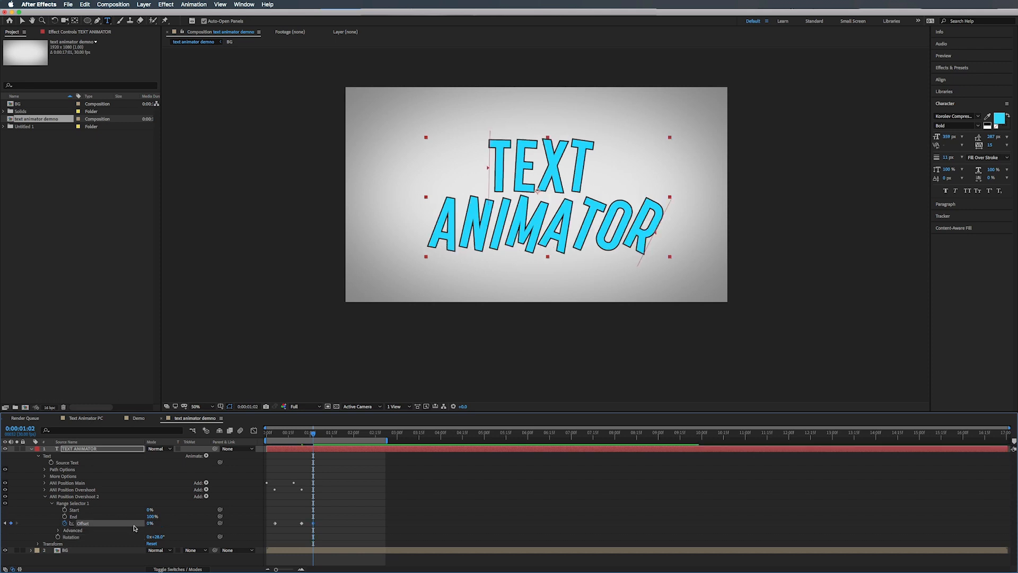
pyautogui.click(65, 524)
# - Test a Rotation of about 279° on the new animator, undo it, and set Rotation to 0°
pyautogui.moveTo(156, 537); pyautogui.dragTo(253, 531)
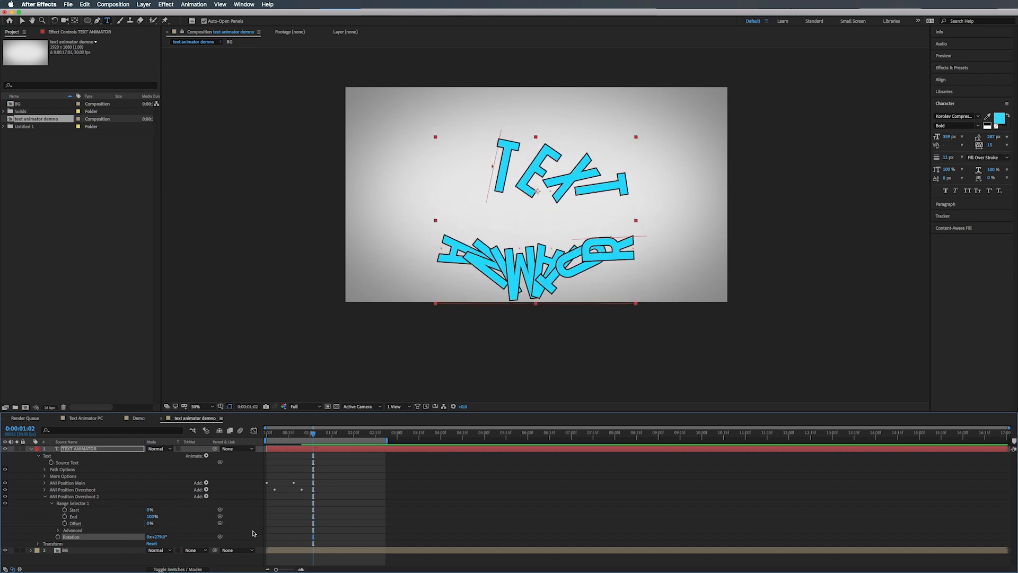
pyautogui.press('super+z')
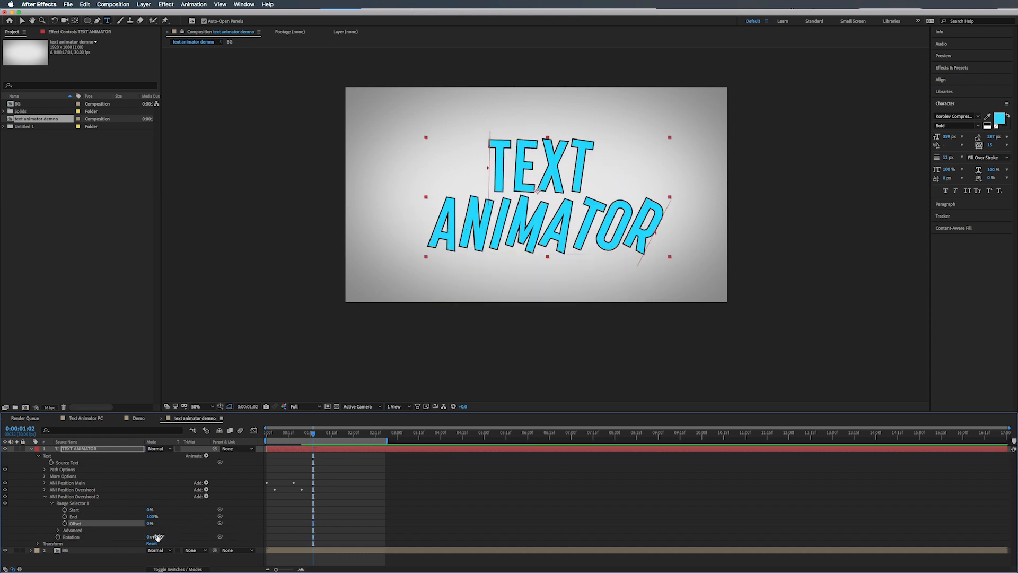
pyautogui.click(158, 536)
pyautogui.write('0')
pyautogui.press('Return')
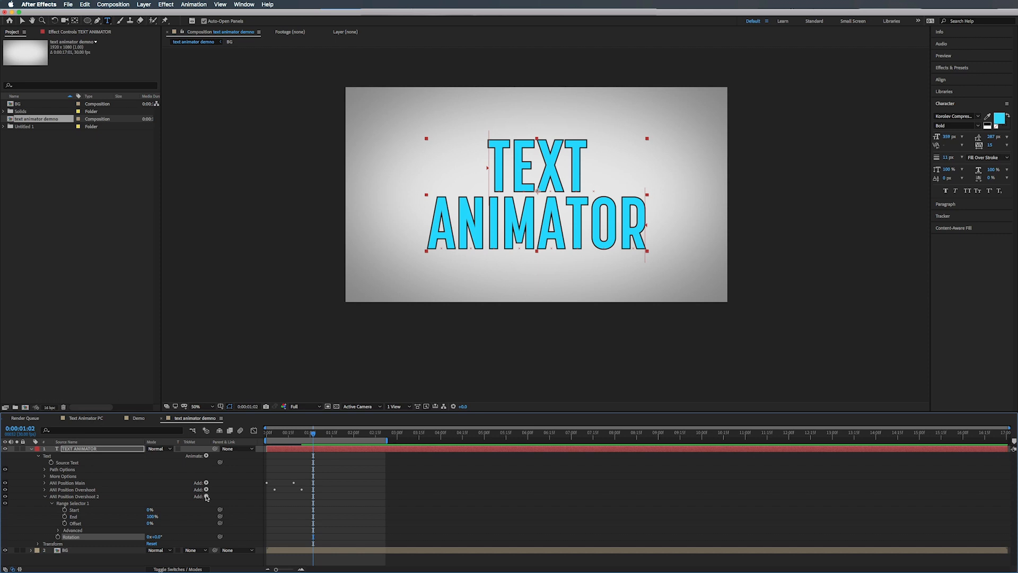
# - Enable per-character 3D for ANI Position Overshoot 2 and set its Y Rotation to -77°
pyautogui.click(206, 496)
pyautogui.moveTo(206, 497)
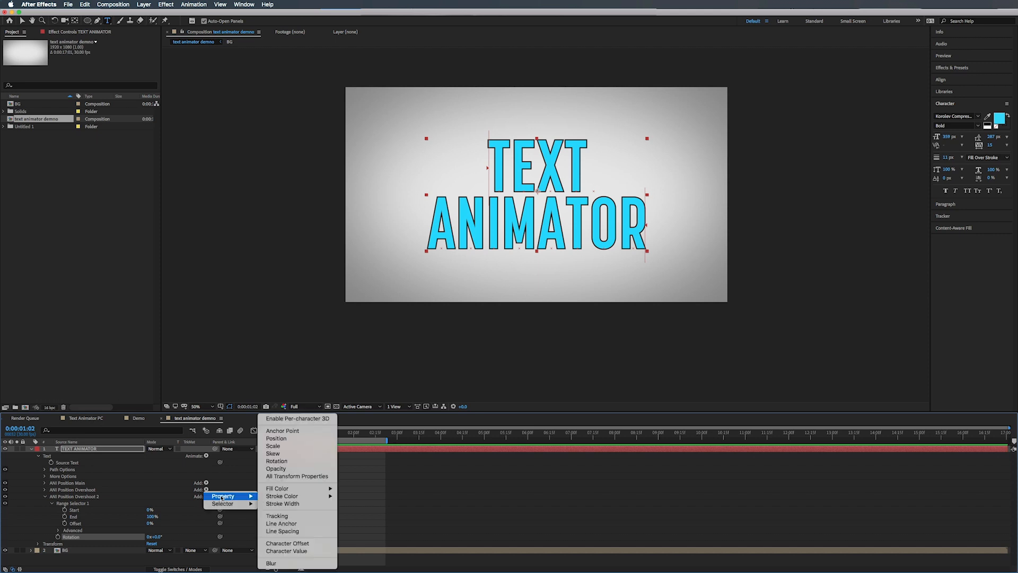
pyautogui.click(297, 419)
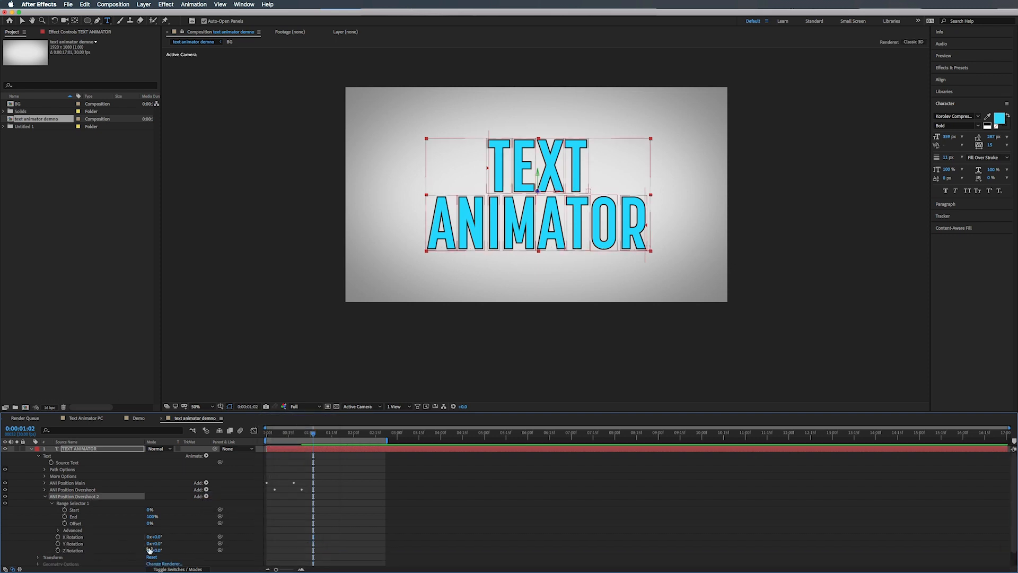
pyautogui.moveTo(155, 544); pyautogui.dragTo(128, 544)
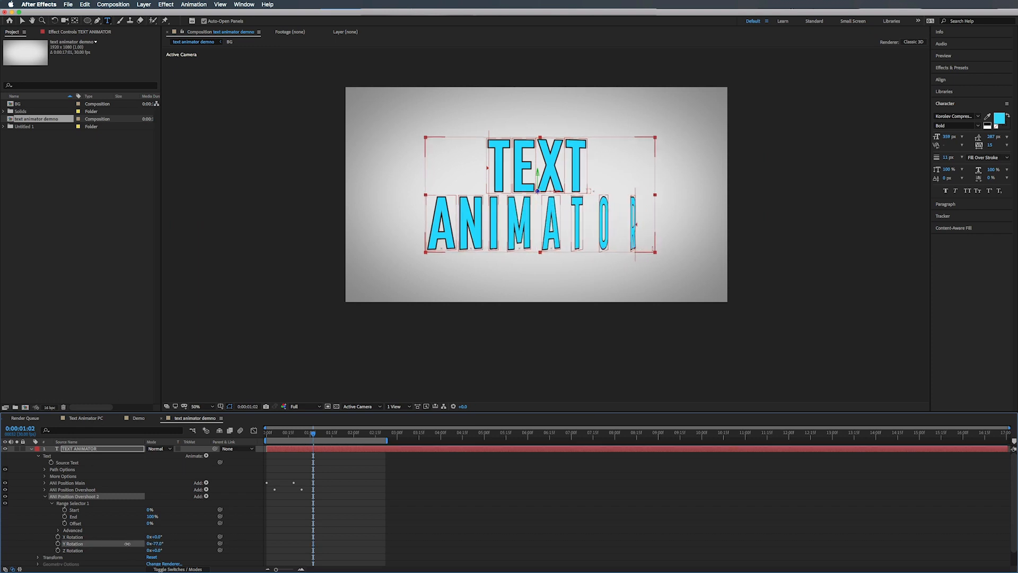
# - Set the Y Rotation of ANI Position Overshoot 2 to 180° and its range selector's Offset to -100%
pyautogui.click(158, 544)
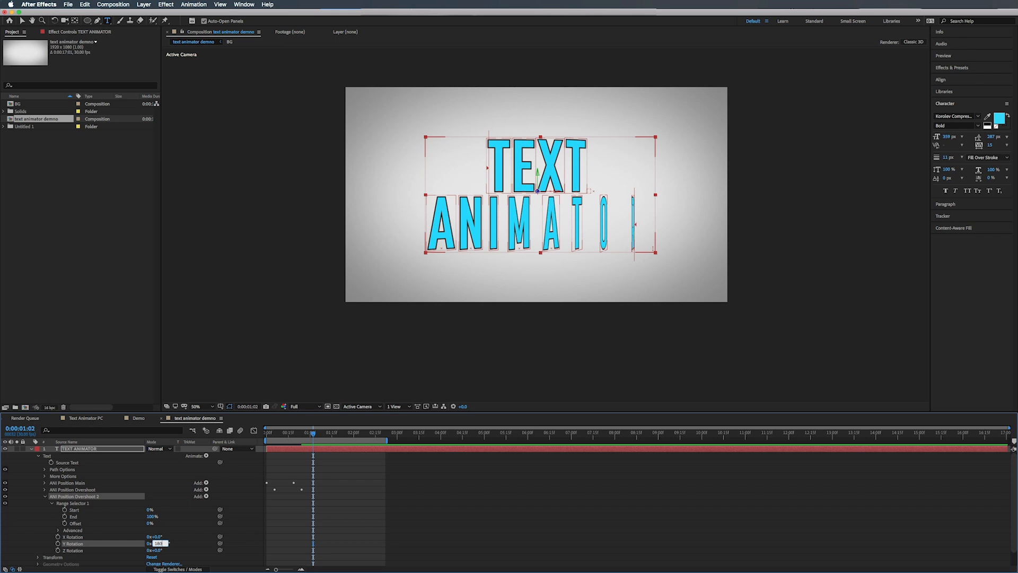
pyautogui.press('Return')
pyautogui.moveTo(150, 523); pyautogui.dragTo(92, 522)
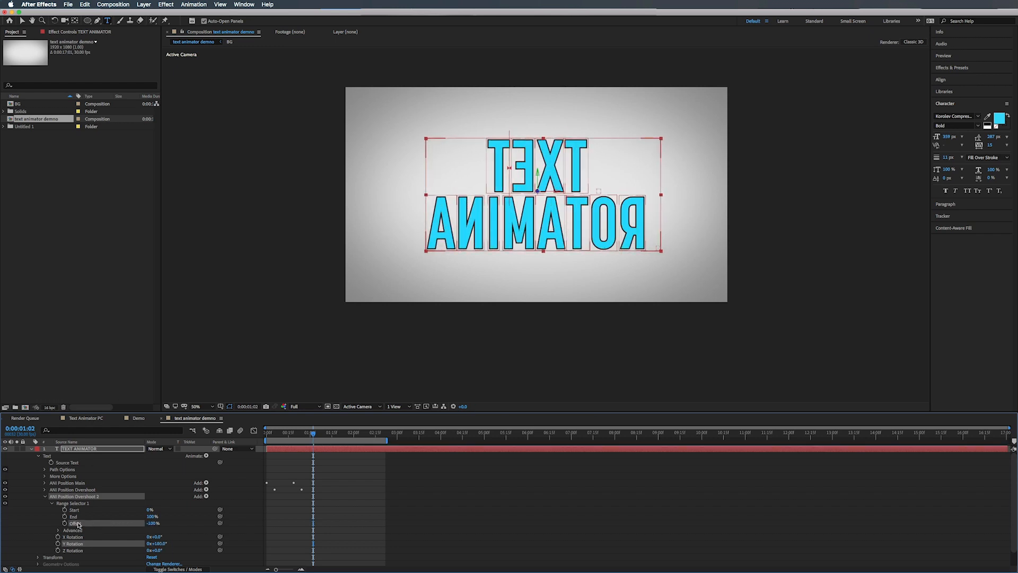
pyautogui.click(75, 524)
# - Keyframe the Offset of ANI Position Overshoot 2 at -100% on 0:00:00:19 and 99% on 0:00:01:14, and preview it
pyautogui.moveTo(302, 435); pyautogui.dragTo(294, 435)
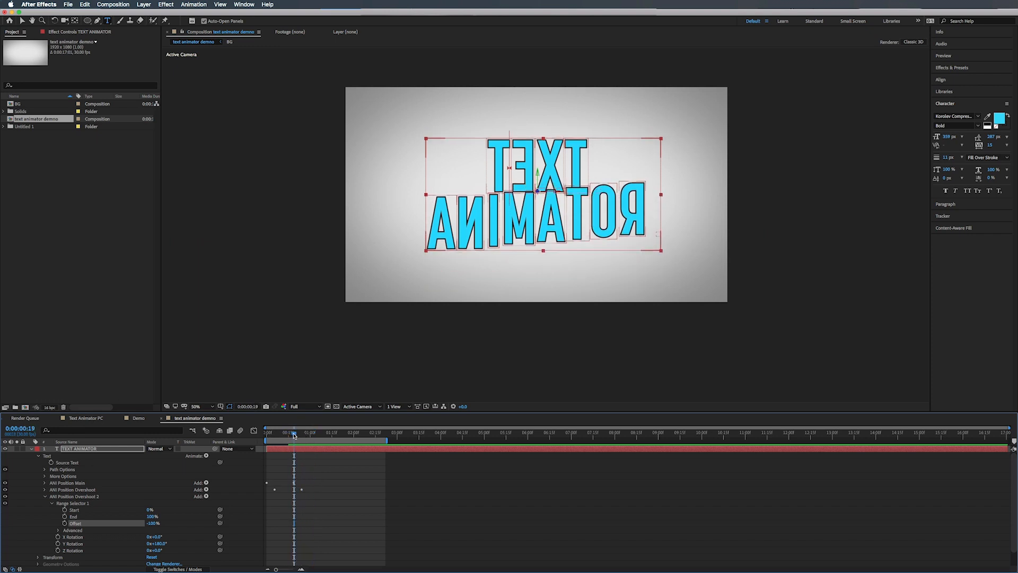
pyautogui.click(65, 523)
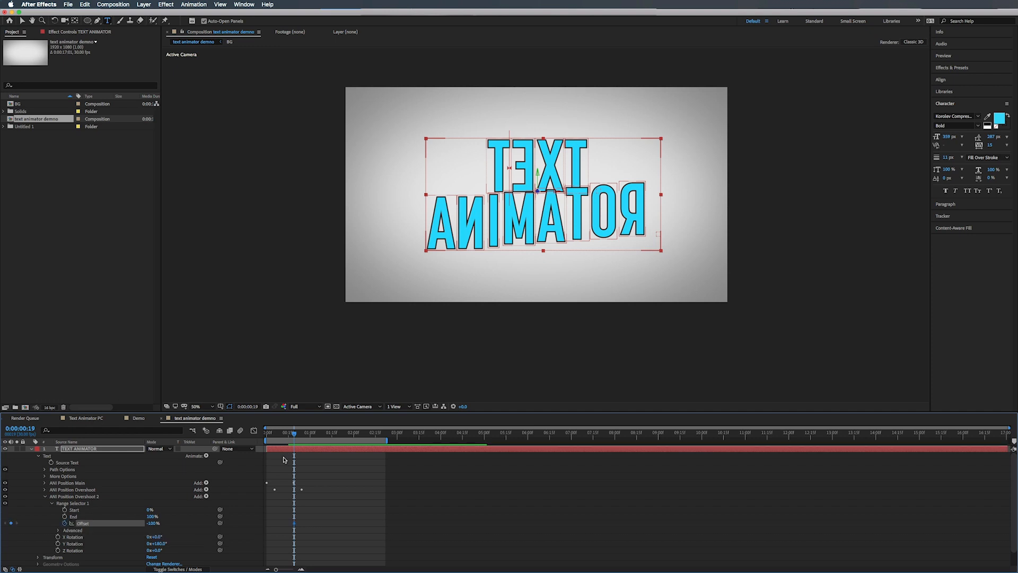
pyautogui.moveTo(296, 435); pyautogui.dragTo(331, 436)
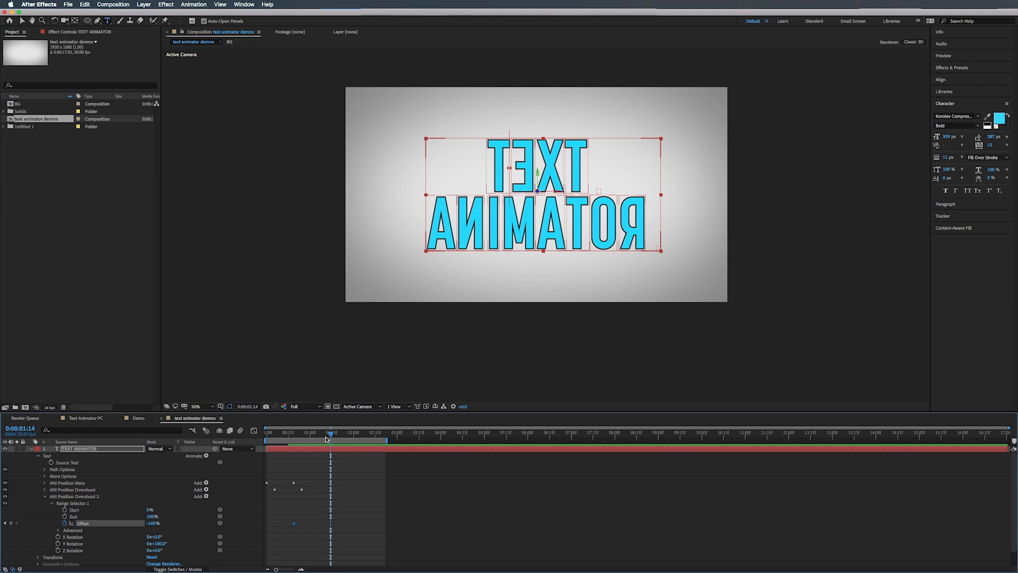
pyautogui.click(151, 523)
pyautogui.write('-100')
pyautogui.press('Return')
pyautogui.press('space')
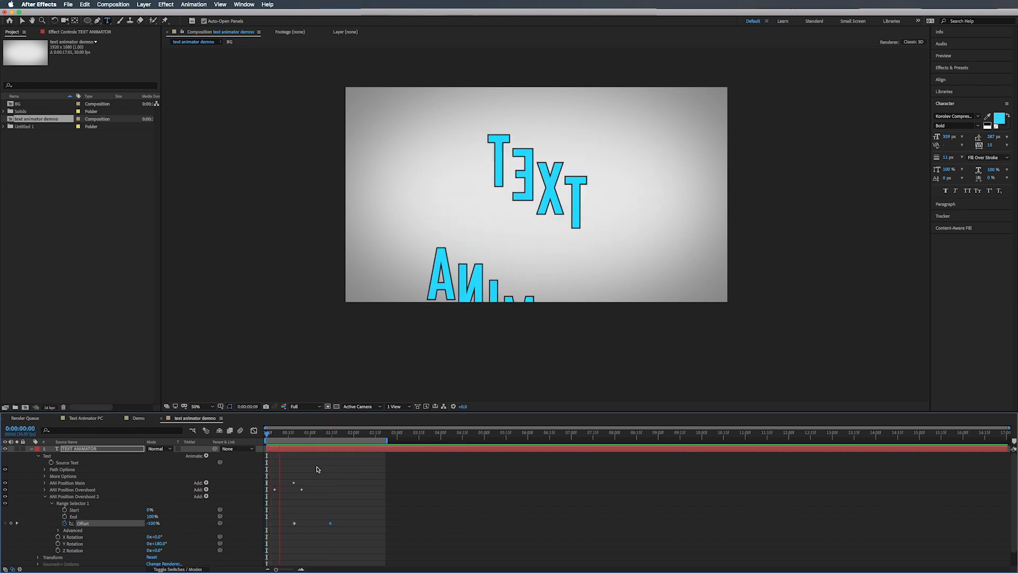
# - Move the second Offset keyframe of ANI Position Overshoot 2 earlier to about 0:00:01:05 and preview the faster rotation
pyautogui.click(330, 524)
pyautogui.press('Delete')
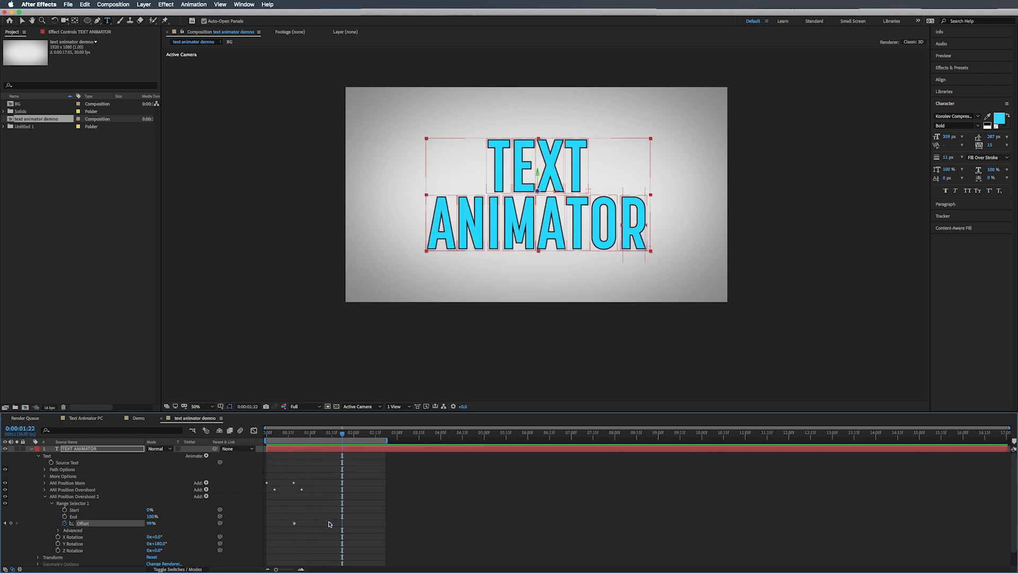
pyautogui.moveTo(330, 524); pyautogui.dragTo(317, 523)
pyautogui.moveTo(311, 433); pyautogui.dragTo(267, 434)
pyautogui.press('space')
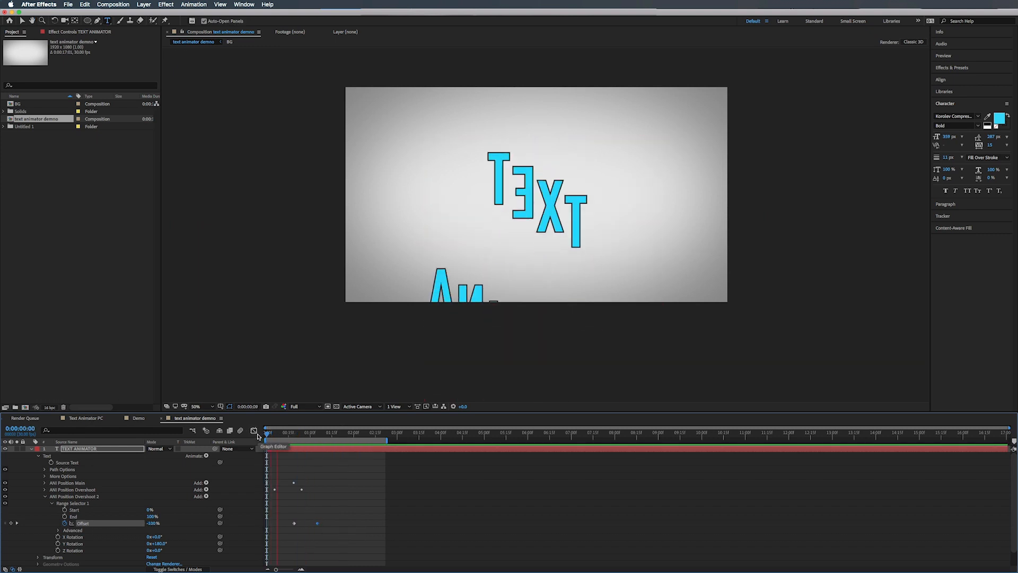
pyautogui.press('space')
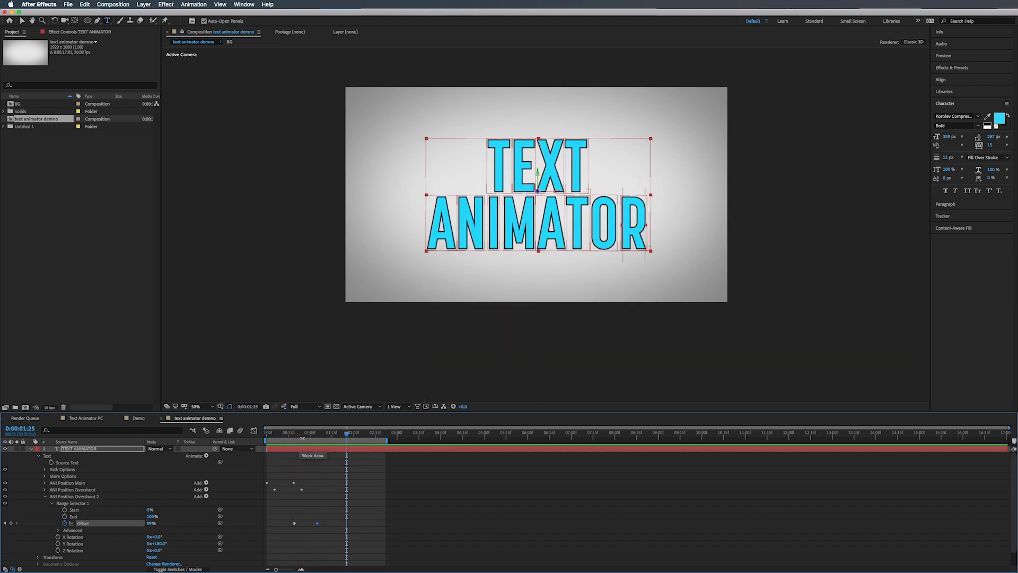
pyautogui.click(305, 434)
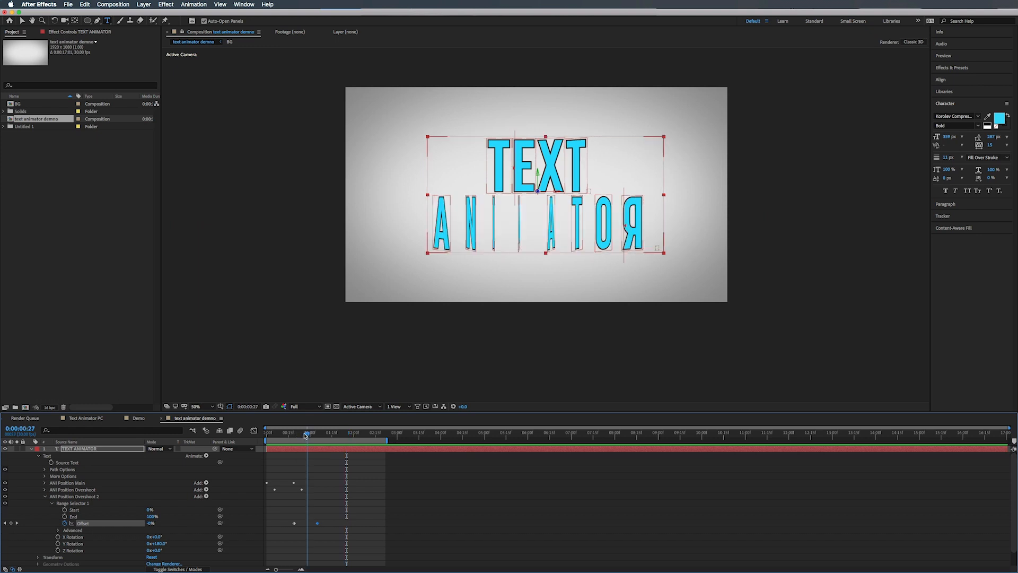
# - Add a Fill Color Hue property to ANI Position Overshoot 2 and set Fill Hue to 124°
pyautogui.click(206, 497)
pyautogui.moveTo(228, 497)
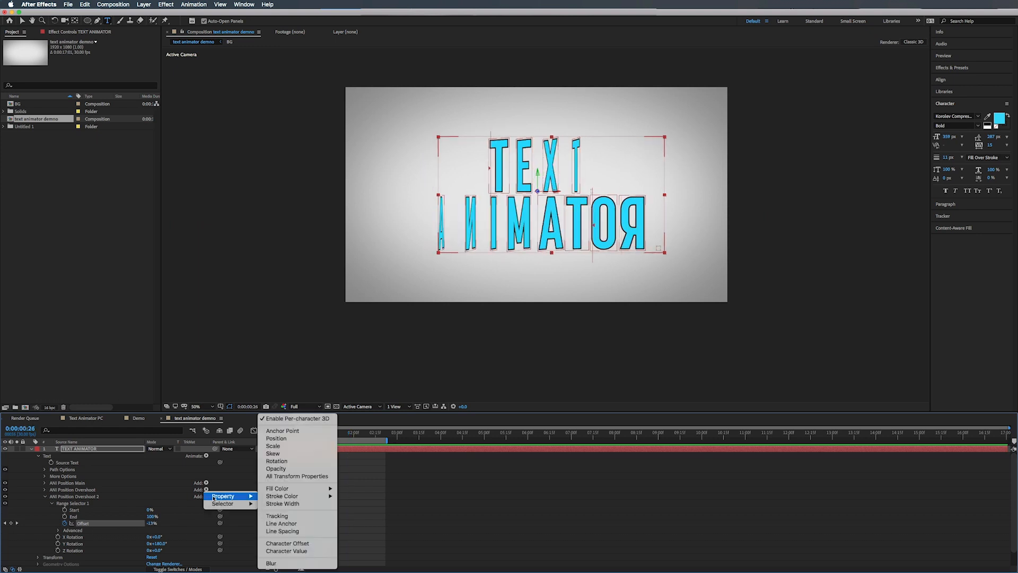
pyautogui.moveTo(290, 489)
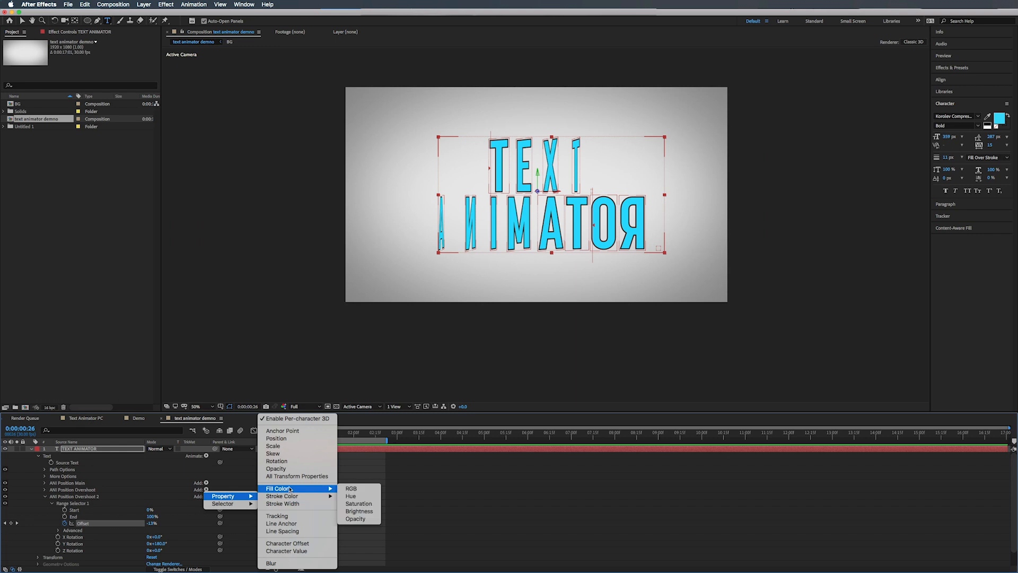
pyautogui.click(358, 497)
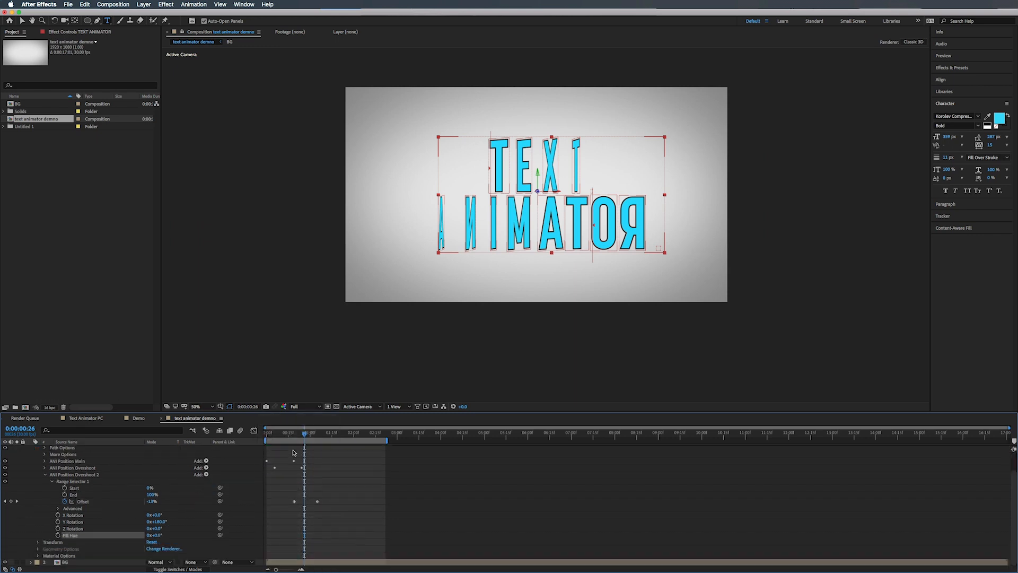
pyautogui.moveTo(300, 435); pyautogui.dragTo(287, 437)
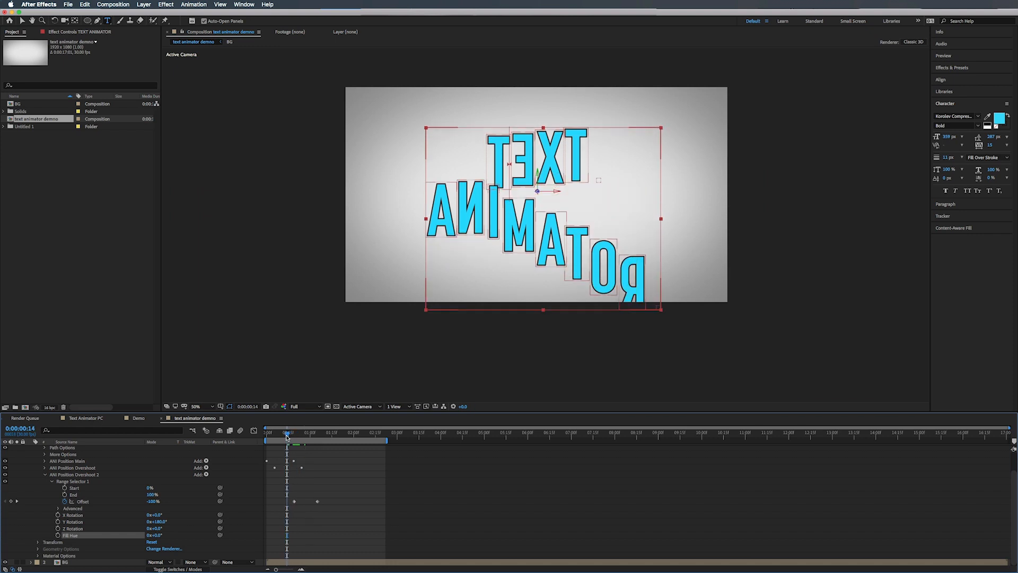
pyautogui.moveTo(161, 536); pyautogui.dragTo(208, 536)
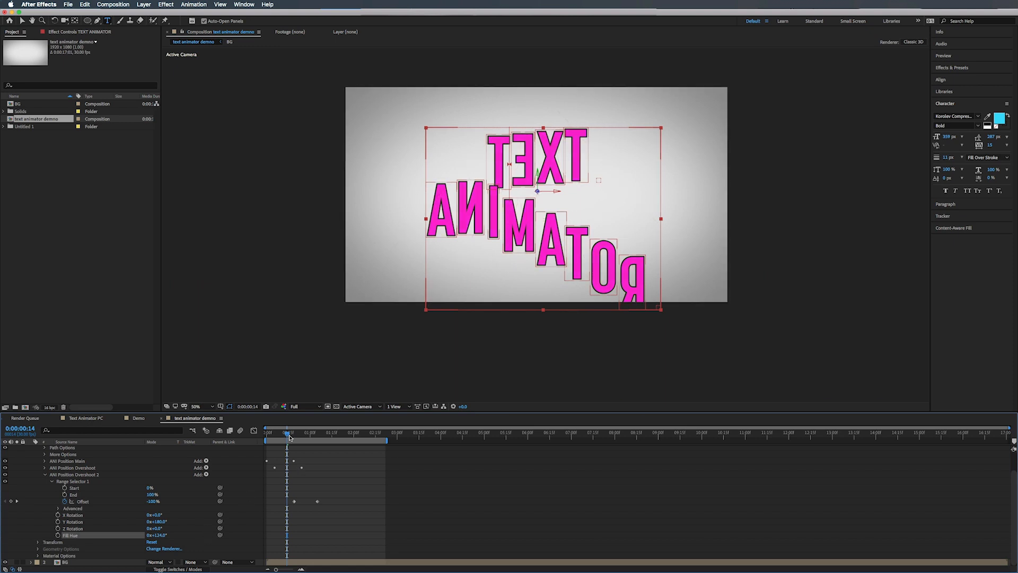
# - Preview the letters' rotation and hue transition, and scrub through the Text Animator PC composition for comparison
pyautogui.moveTo(289, 437); pyautogui.dragTo(311, 440)
pyautogui.press('space')
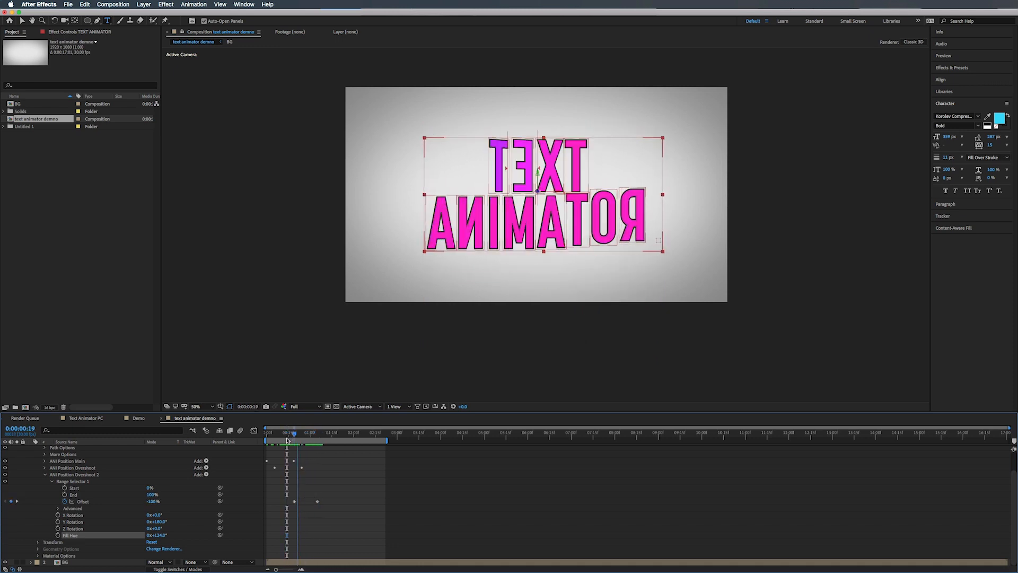
pyautogui.click(351, 518)
pyautogui.click(52, 481)
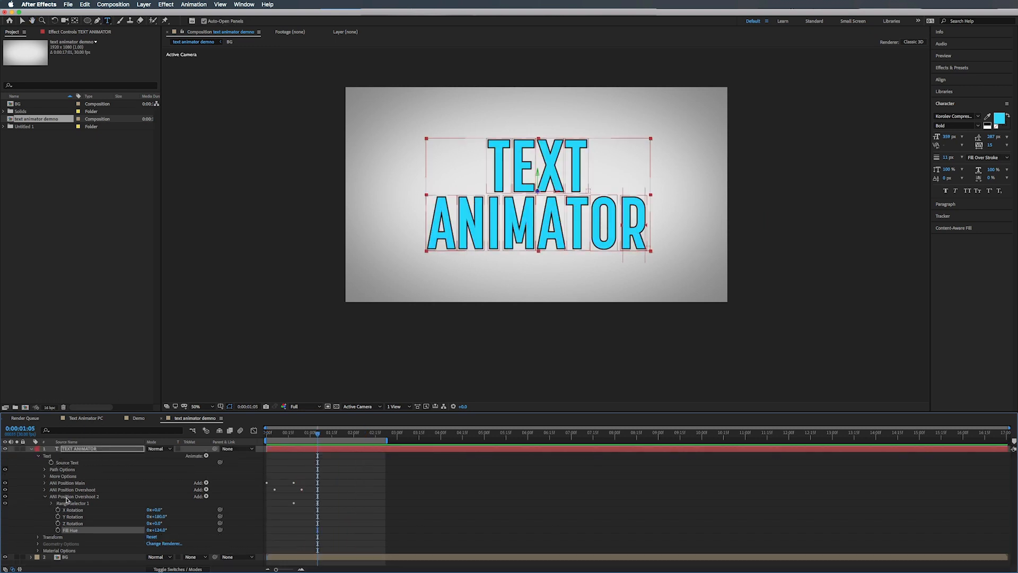
pyautogui.click(93, 419)
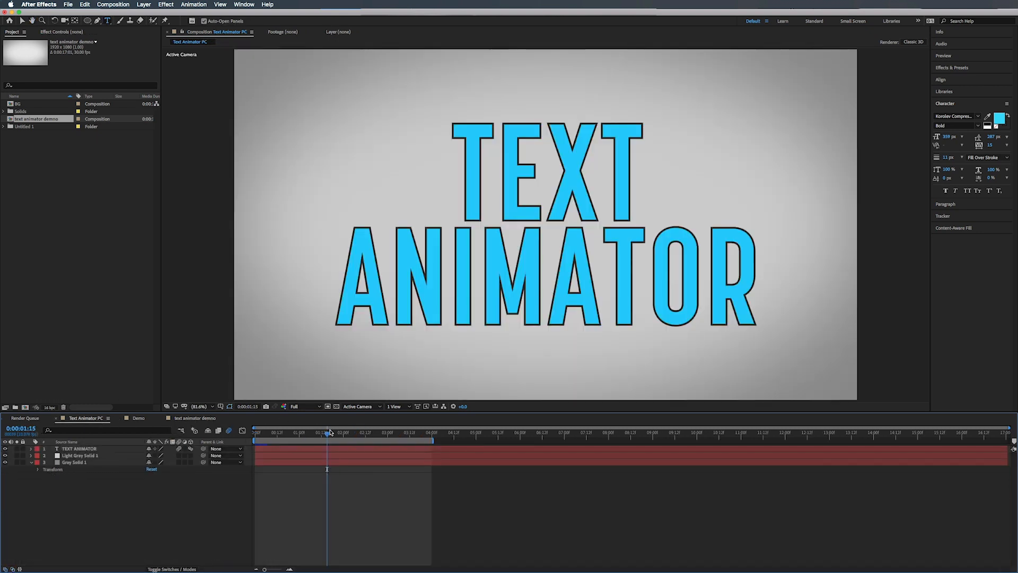
pyautogui.moveTo(327, 435); pyautogui.dragTo(431, 439)
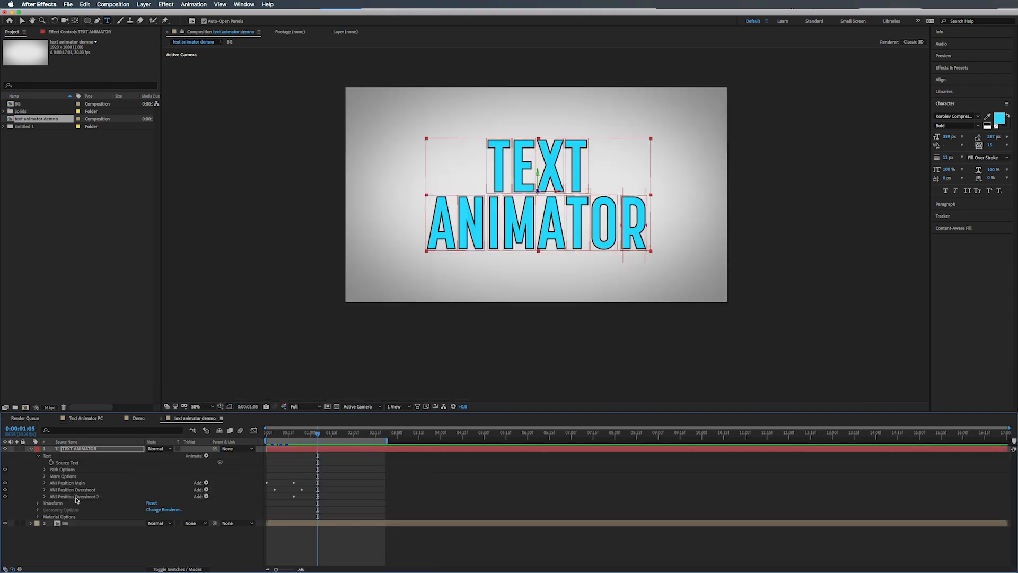
# - Rename the ANI Position Overshoot 2 animator as ANI Rot
pyautogui.click(77, 497)
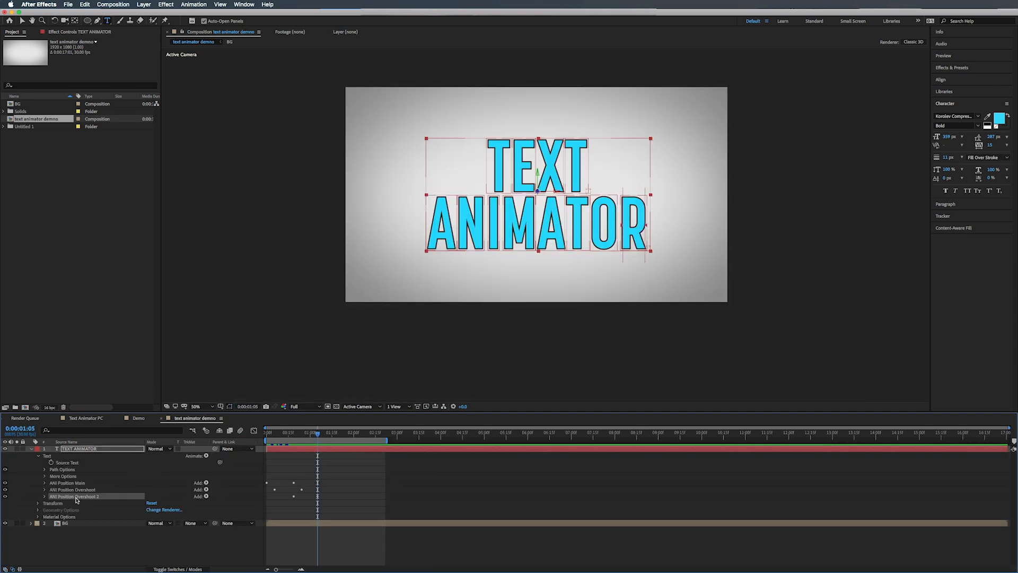
pyautogui.press('Return')
pyautogui.press('Right')
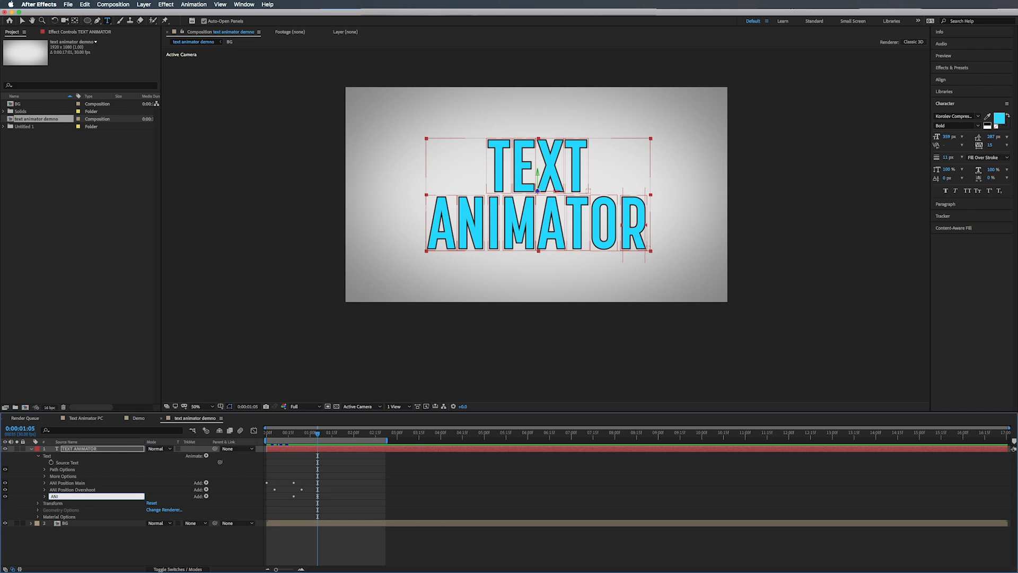
pyautogui.press('Return')
# - Duplicate the ANI Rot animator, remove the copy's Offset keyframes and set its Offset to 0%
pyautogui.press('super+d')
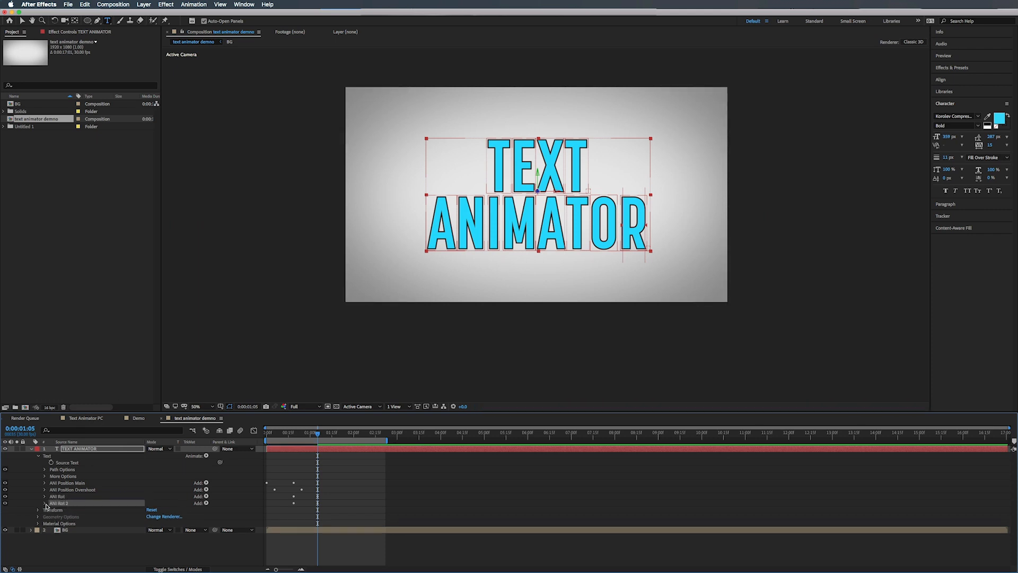
pyautogui.click(45, 503)
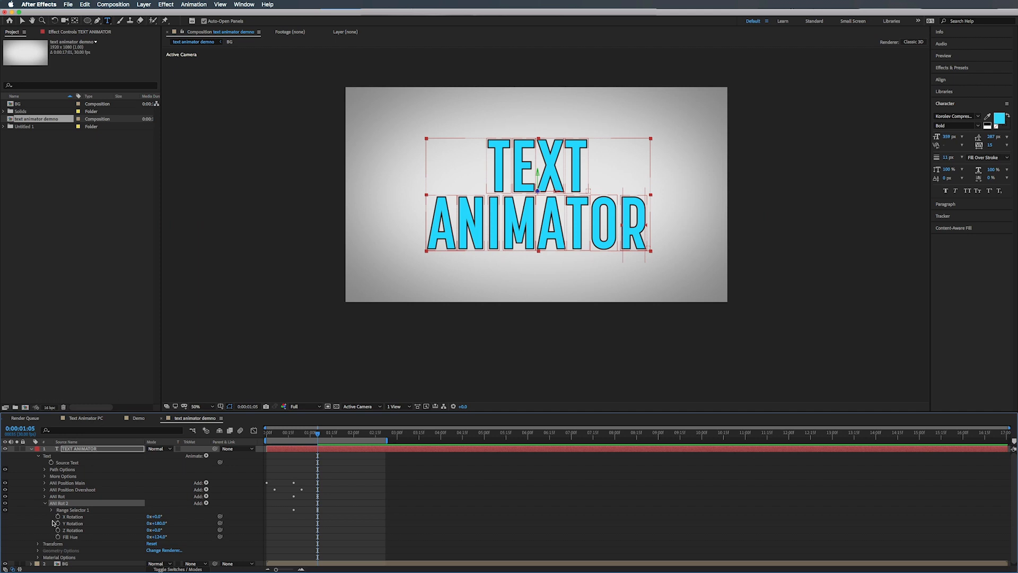
pyautogui.click(51, 510)
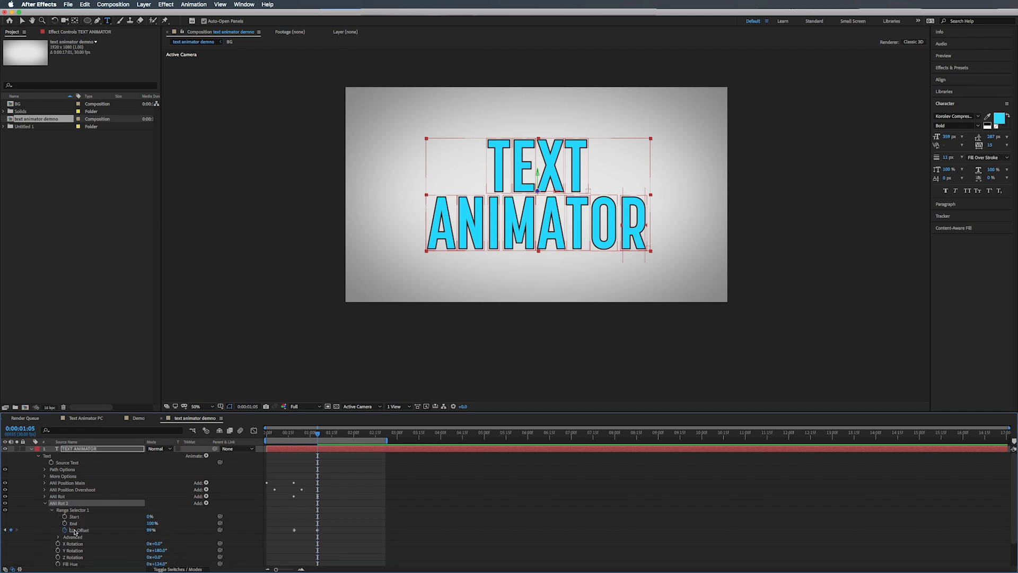
pyautogui.click(151, 530)
pyautogui.press('Return')
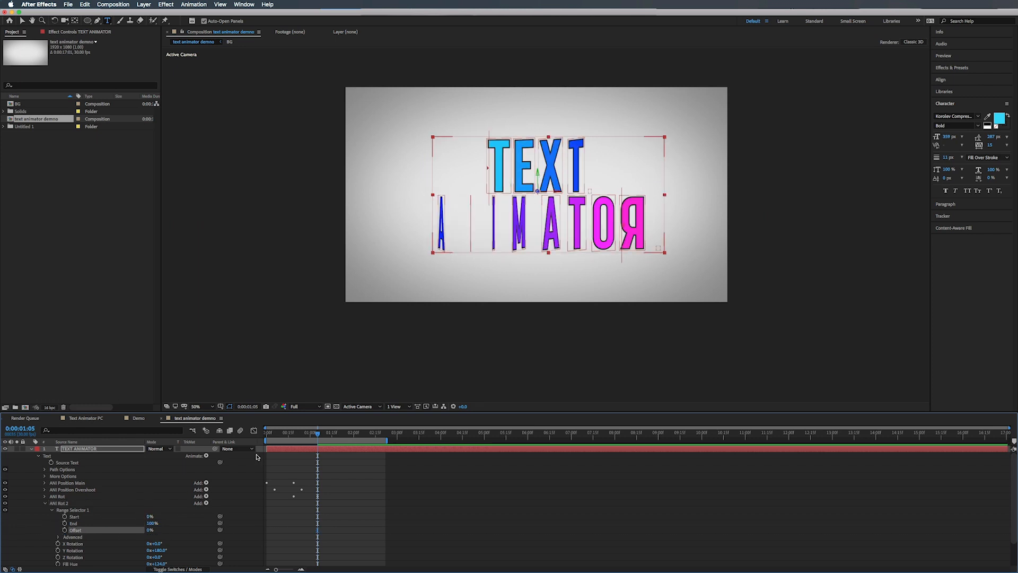
# - Delete the X, Y and Z Rotation and Fill Hue properties from ANI Rot 2 and extend the work area to about 3 seconds
pyautogui.click(296, 432)
pyautogui.scroll(-3, 79, 512)
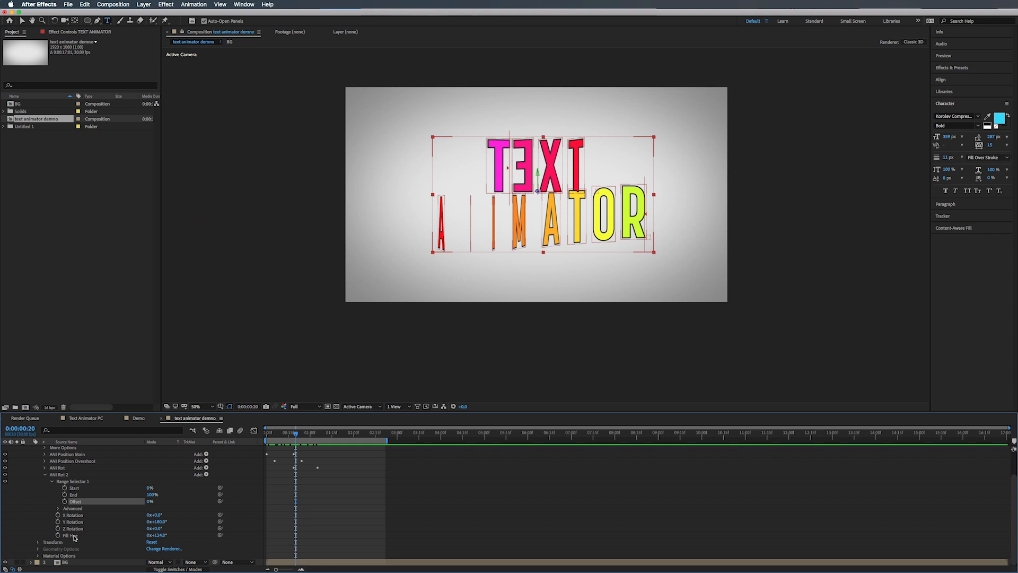
pyautogui.click(74, 516)
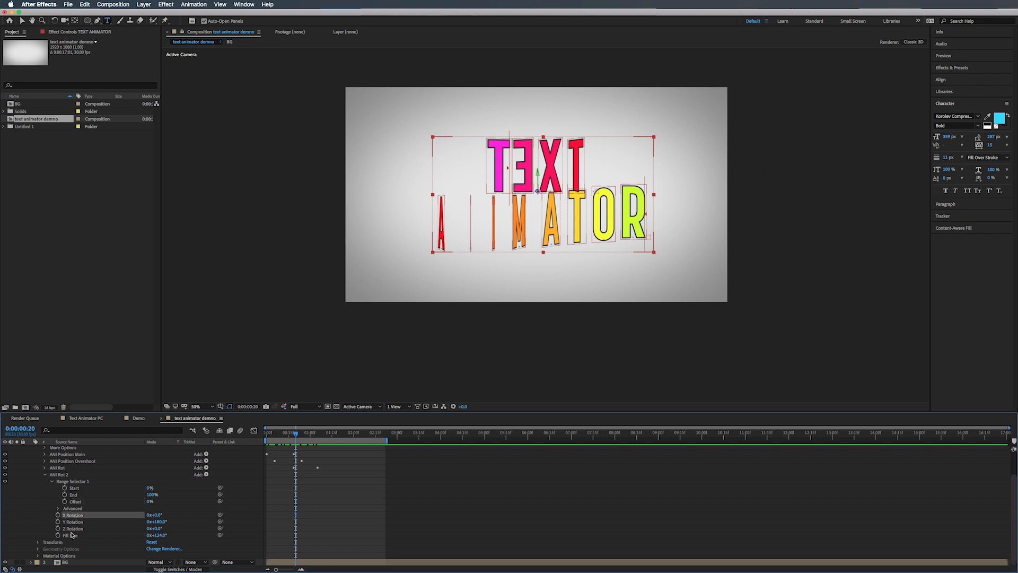
pyautogui.keyDown('shift'); pyautogui.click(73, 536); pyautogui.keyUp('shift')
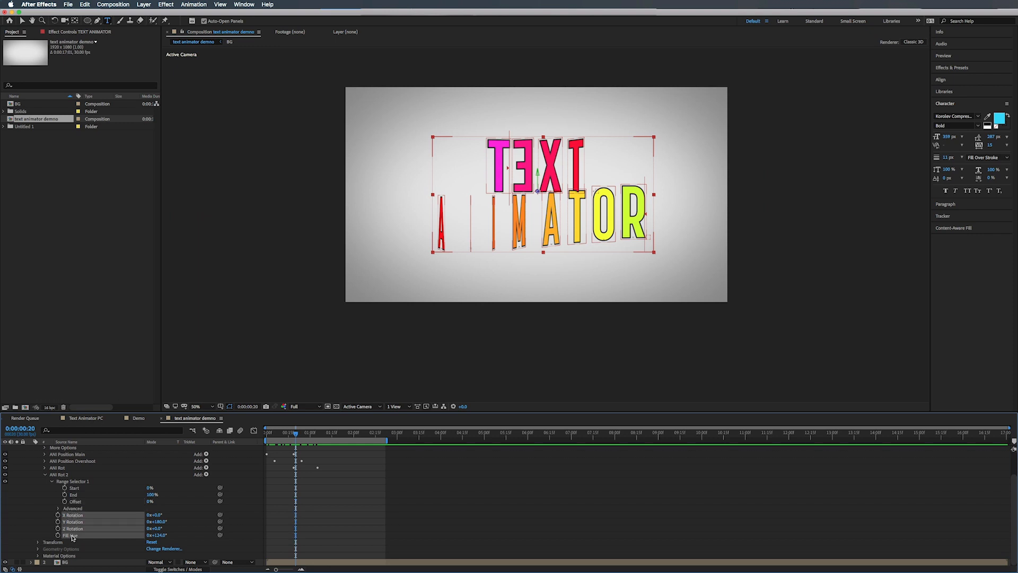
pyautogui.press('Delete')
pyautogui.moveTo(274, 443); pyautogui.dragTo(401, 441)
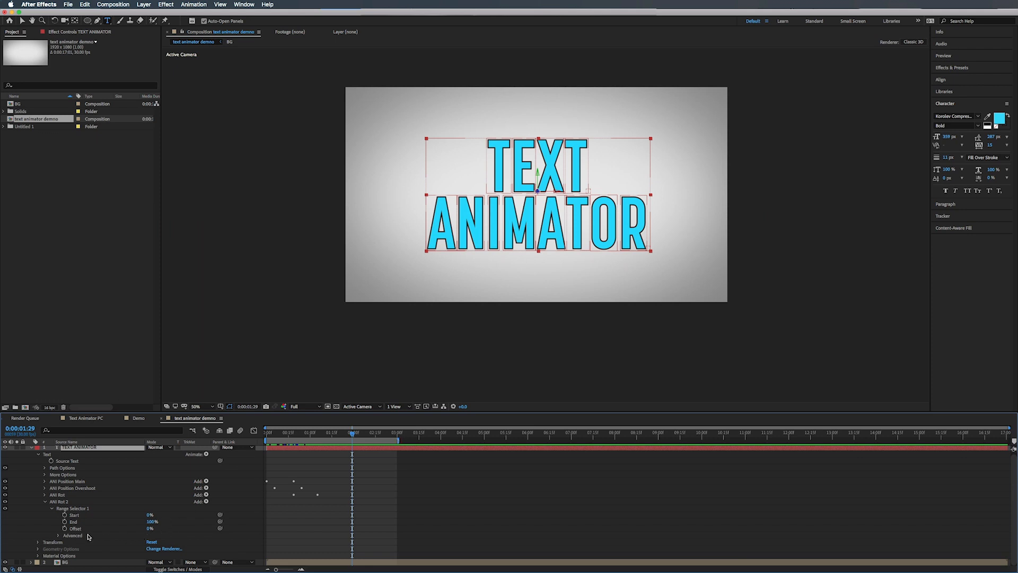
# - Add Tracking to ANI Rot 2 with a Tracking Amount of 172, and expand its range selector's Advanced options
pyautogui.click(206, 502)
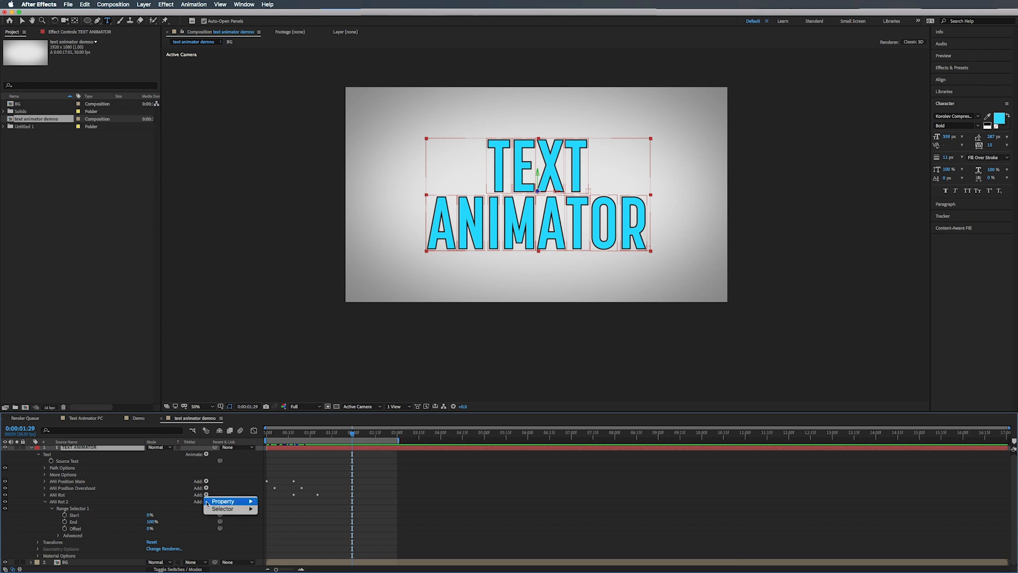
pyautogui.moveTo(228, 501)
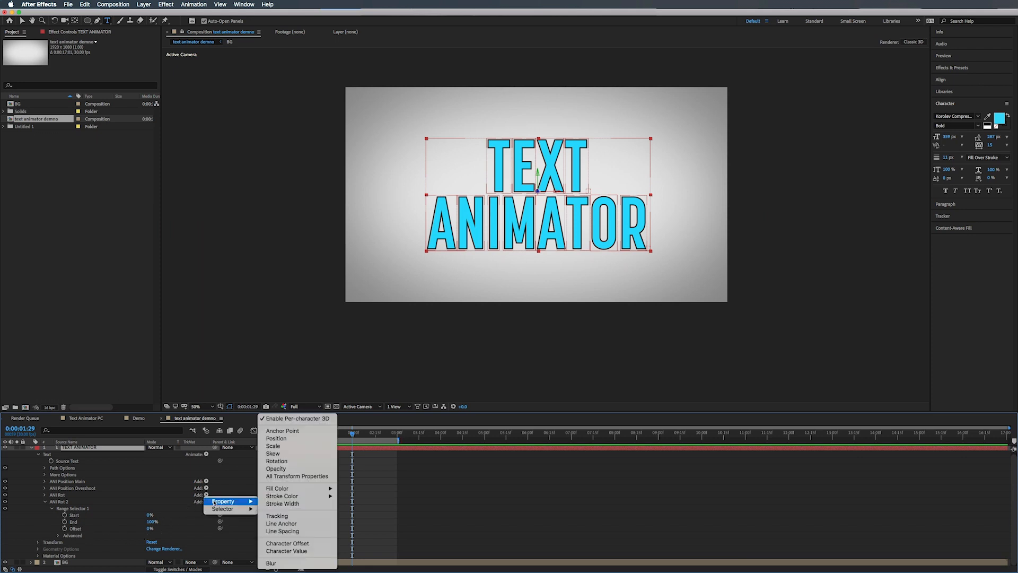
pyautogui.click(282, 516)
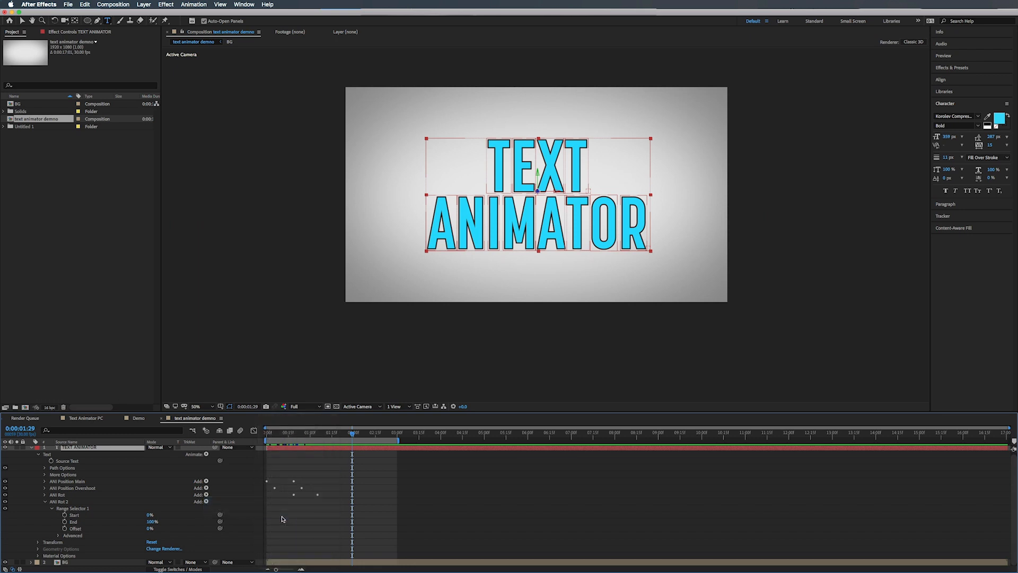
pyautogui.scroll(-1, 163, 546)
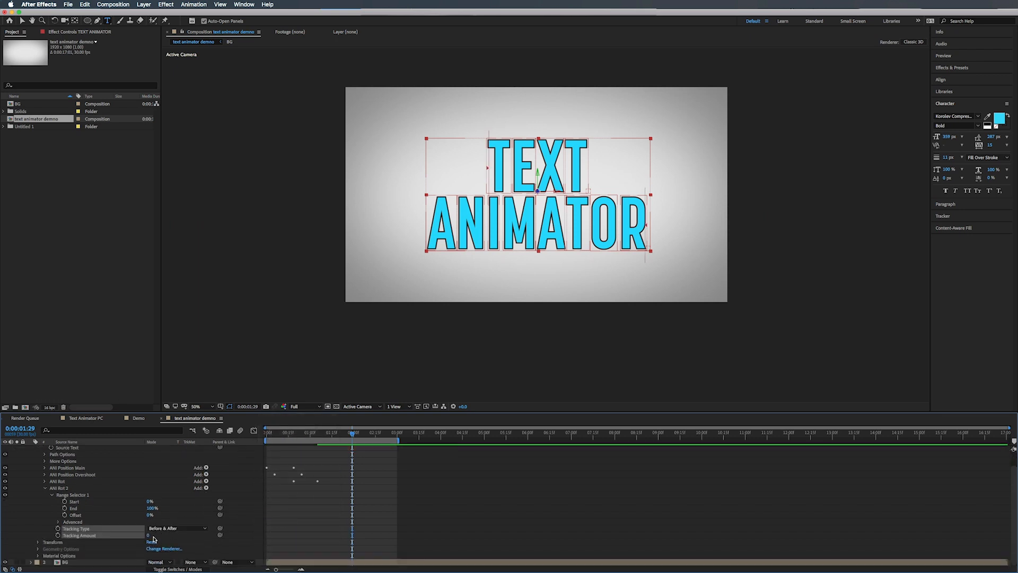
pyautogui.moveTo(150, 535); pyautogui.dragTo(223, 542)
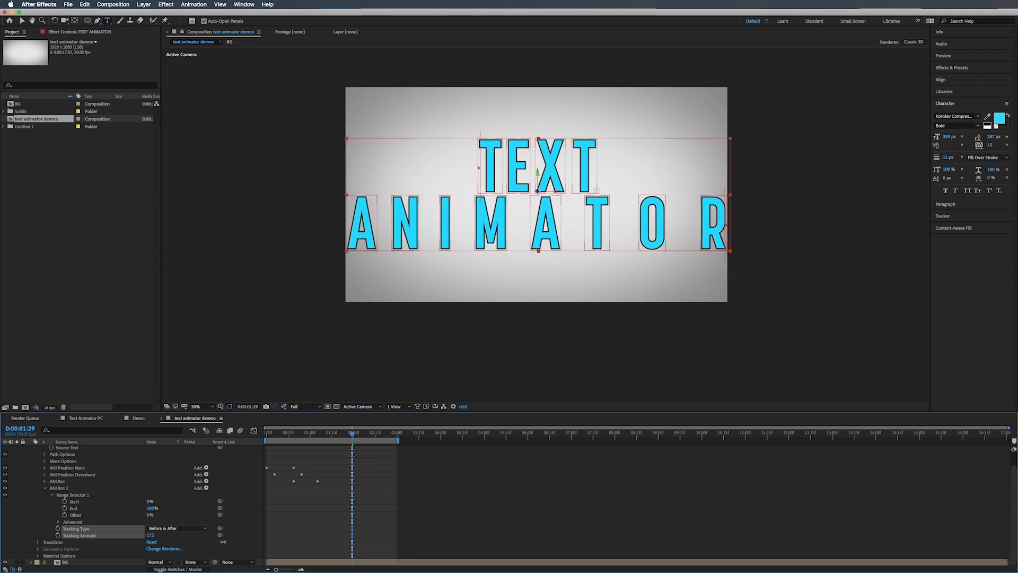
pyautogui.click(59, 523)
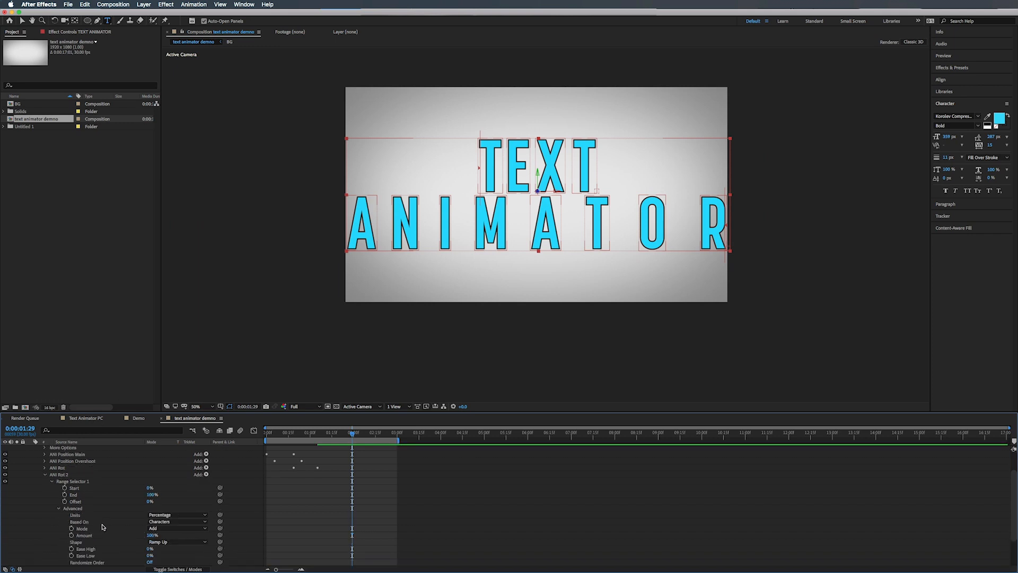
# - Base ANI Rot 2's range selector on Lines, with an Offset of 100% and a Smooth shape
pyautogui.click(160, 523)
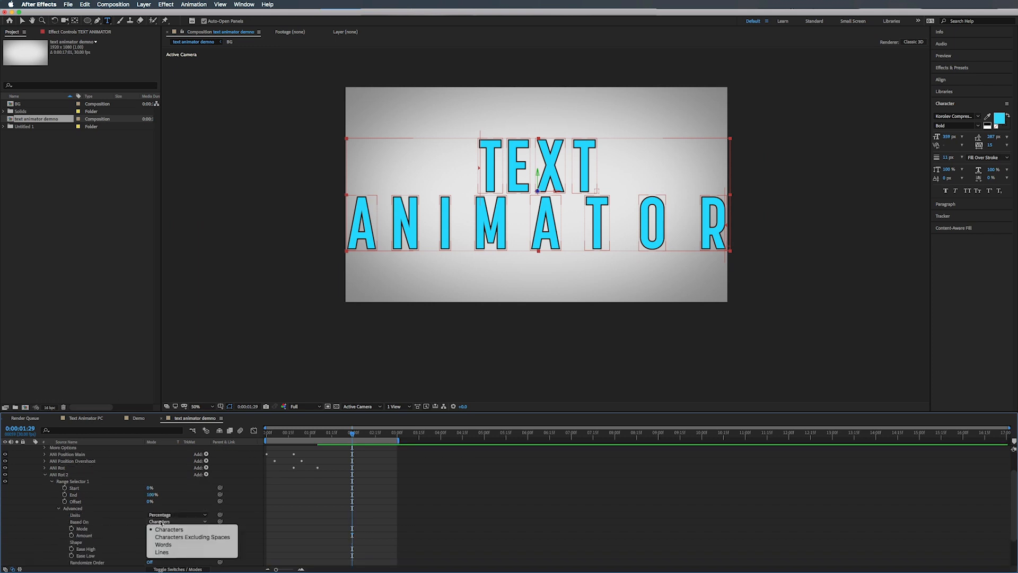
pyautogui.click(162, 552)
pyautogui.moveTo(150, 502); pyautogui.dragTo(191, 501)
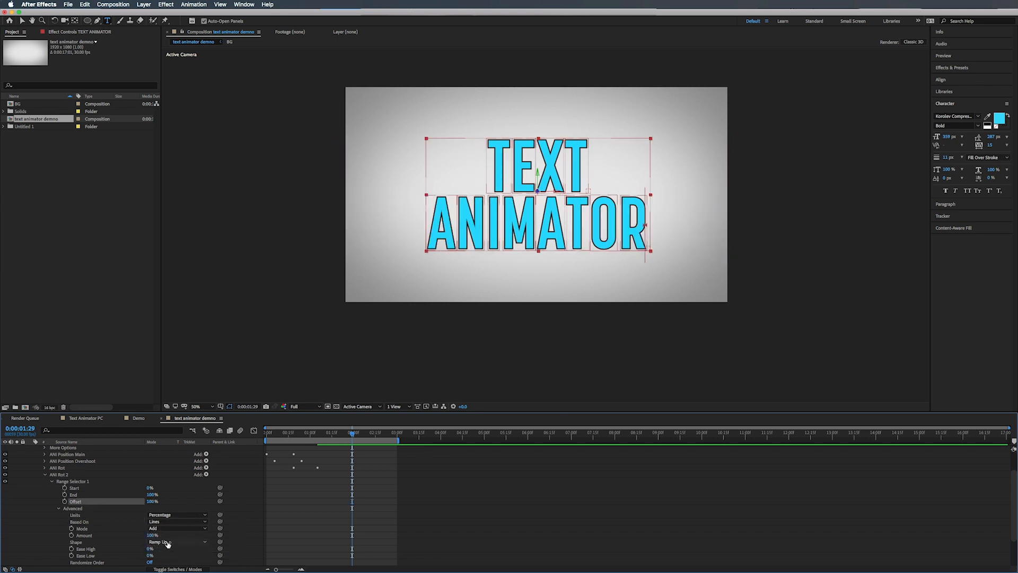
pyautogui.click(167, 542)
pyautogui.click(159, 565)
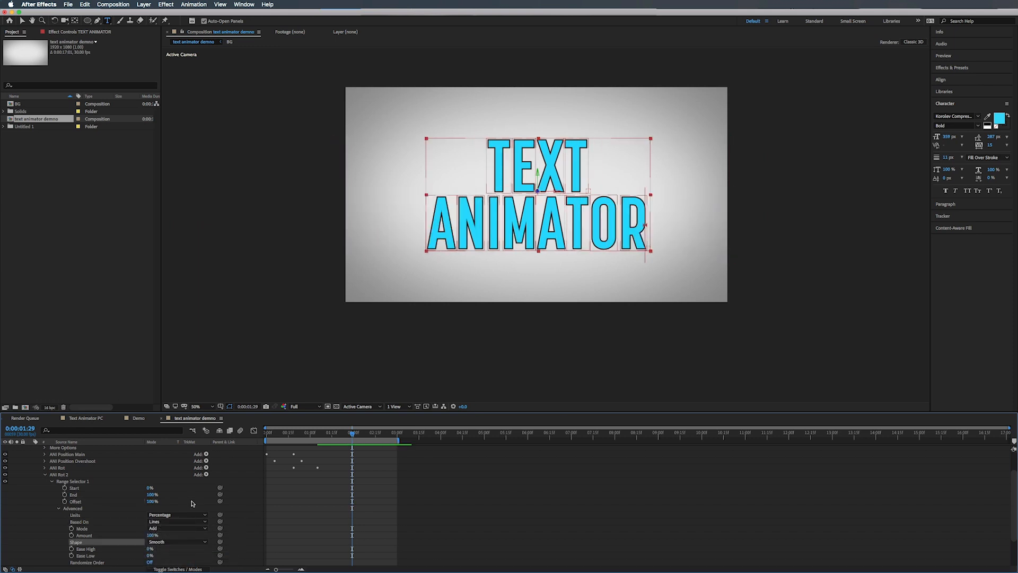
# - Keyframe ANI Rot 2's Offset from 100% at 0:00:02:01 to 0% at 0:00:02:19
pyautogui.click(311, 434)
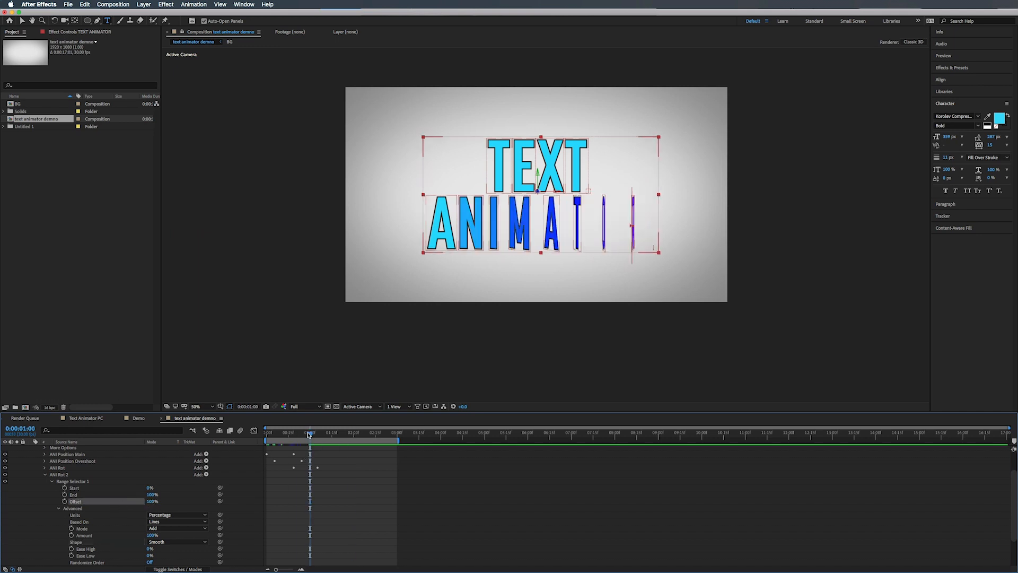
pyautogui.moveTo(310, 434); pyautogui.dragTo(353, 438)
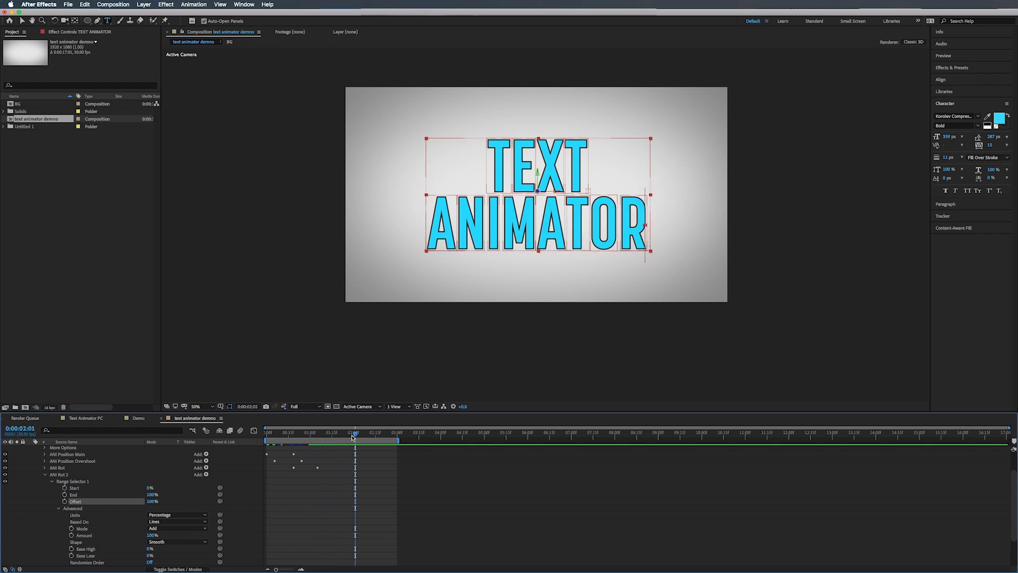
pyautogui.click(64, 501)
pyautogui.moveTo(354, 432); pyautogui.dragTo(386, 435)
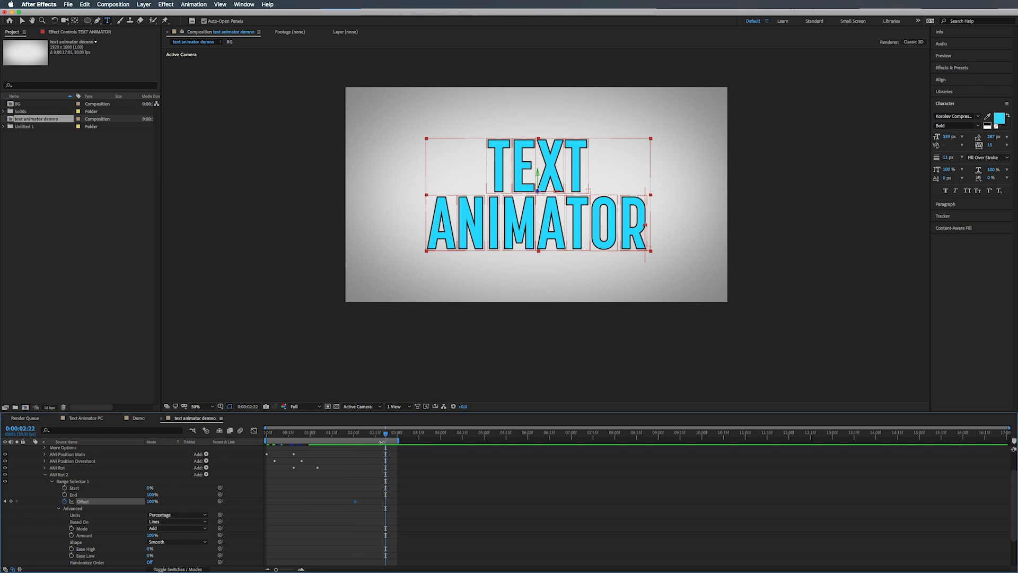
pyautogui.press('pageup')
pyautogui.press('pageup')
pyautogui.press('pageup')
pyautogui.click(152, 502)
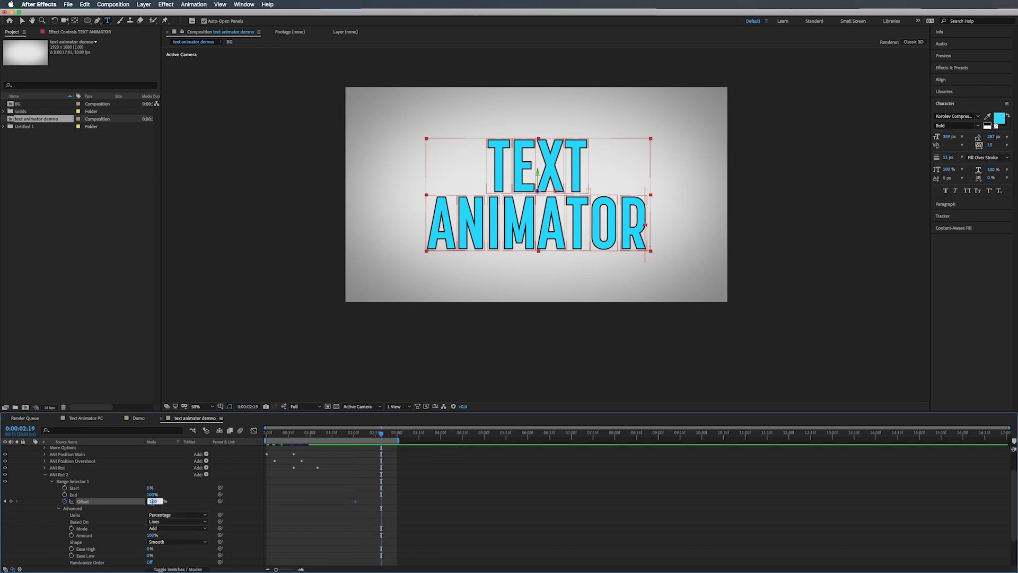
pyautogui.press('Return')
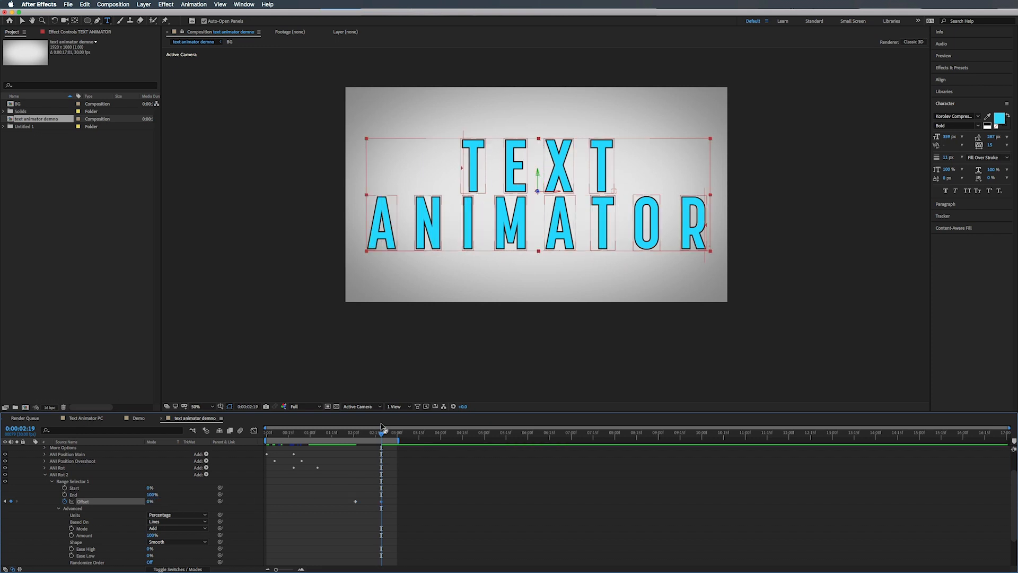
# - Change the shape of ANI Rot 2's range selector to Square and scrub back to 0:00:01:23
pyautogui.moveTo(382, 436)
pyautogui.mouseDown()
pyautogui.moveTo(349, 436)
pyautogui.moveTo(390, 437)
pyautogui.moveTo(367, 437)
pyautogui.mouseUp()
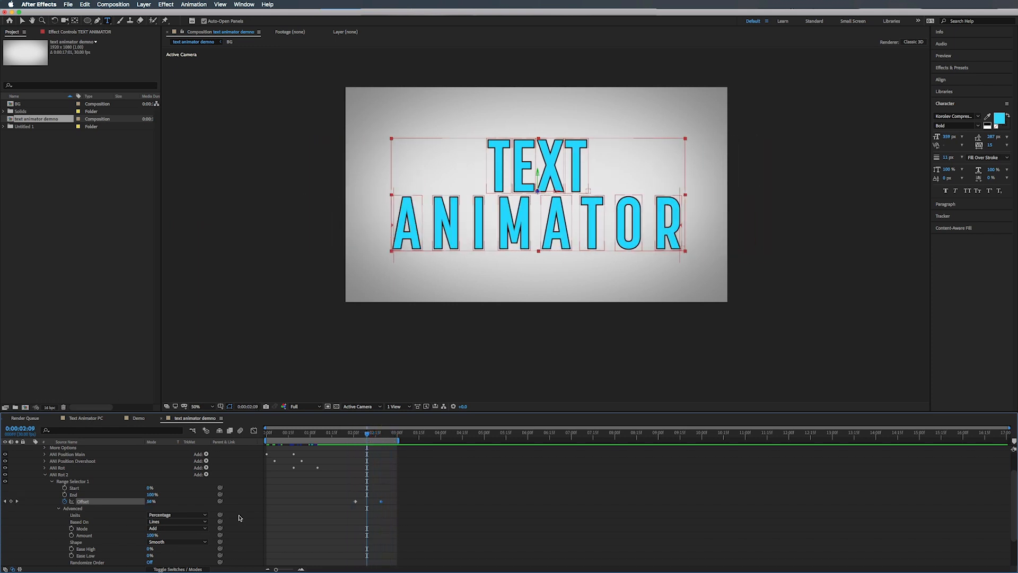
pyautogui.click(170, 541)
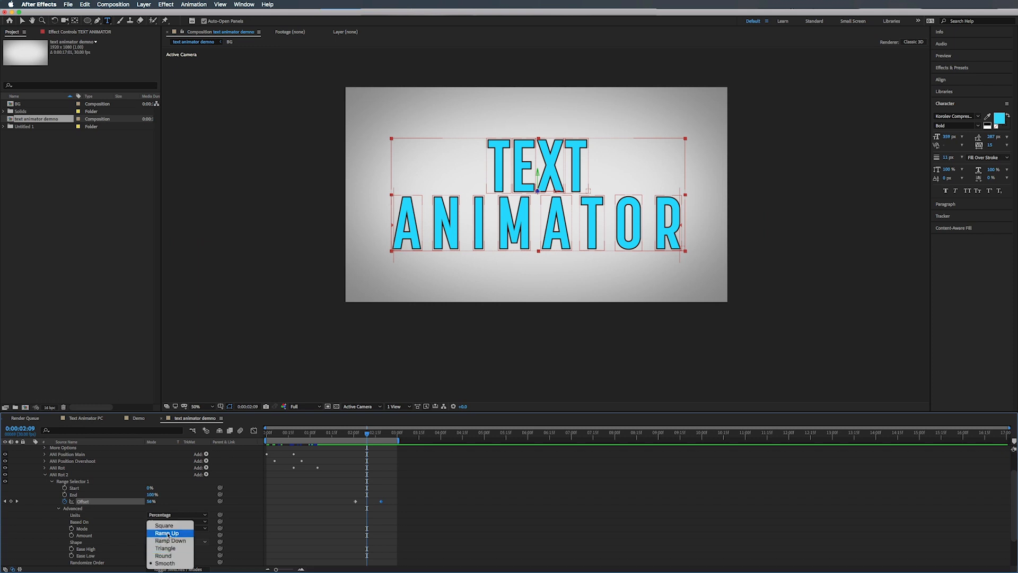
pyautogui.click(169, 529)
pyautogui.moveTo(366, 436); pyautogui.dragTo(343, 437)
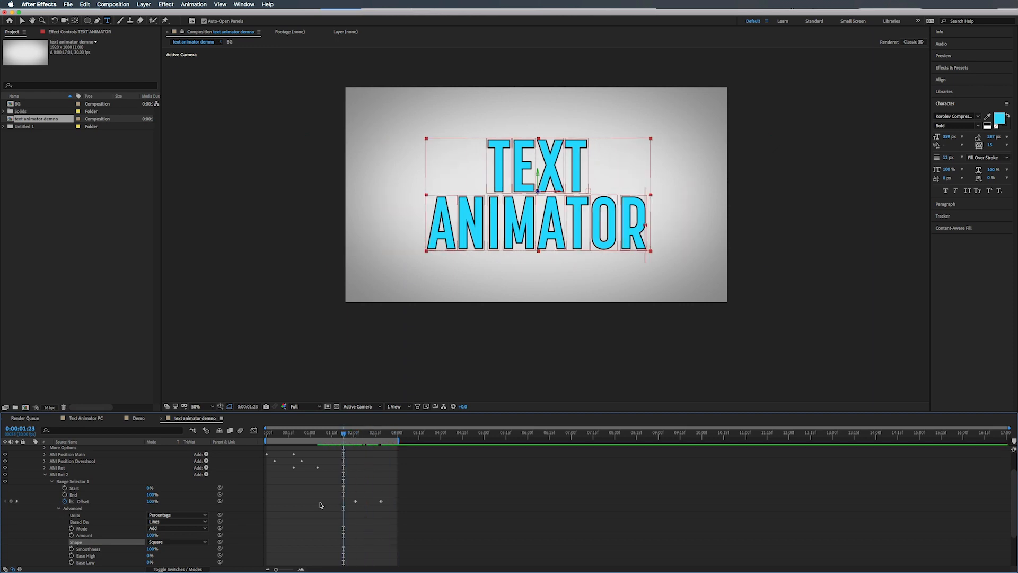
# - Add a Blur property to ANI Rot 2 and set it to about 93
pyautogui.click(206, 475)
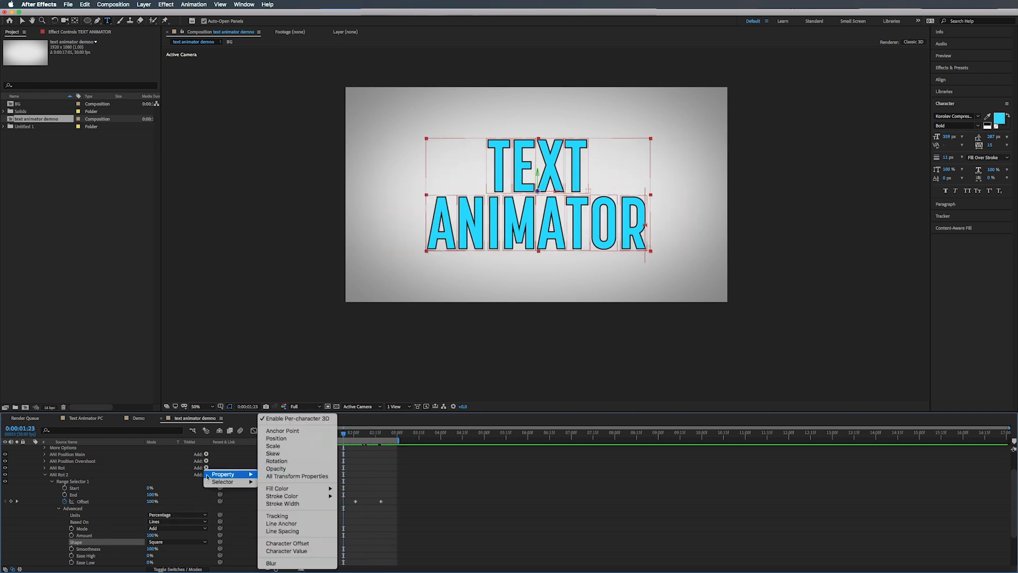
pyautogui.click(271, 563)
pyautogui.moveTo(157, 563); pyautogui.dragTo(169, 562)
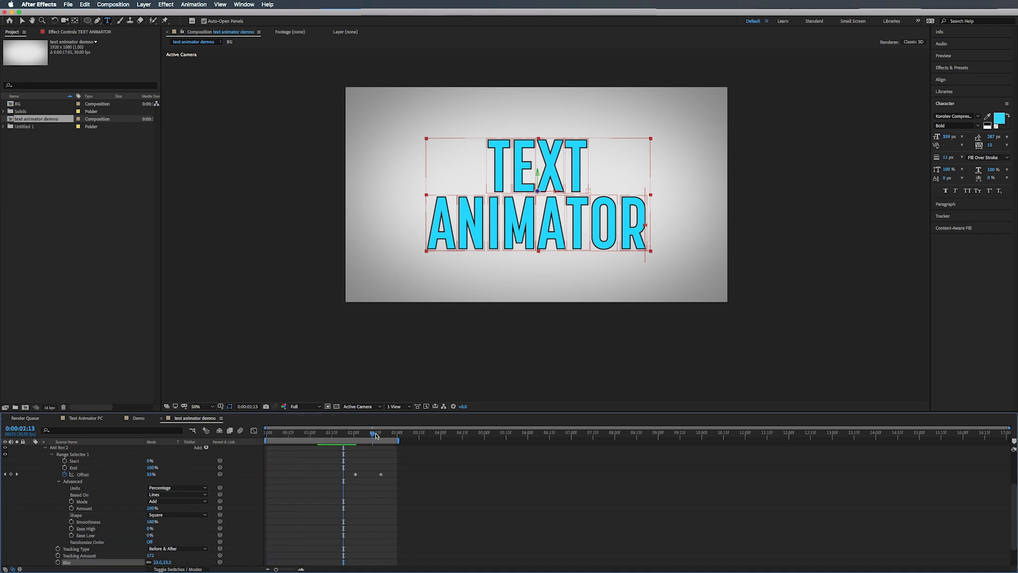
pyautogui.moveTo(374, 436); pyautogui.dragTo(382, 435)
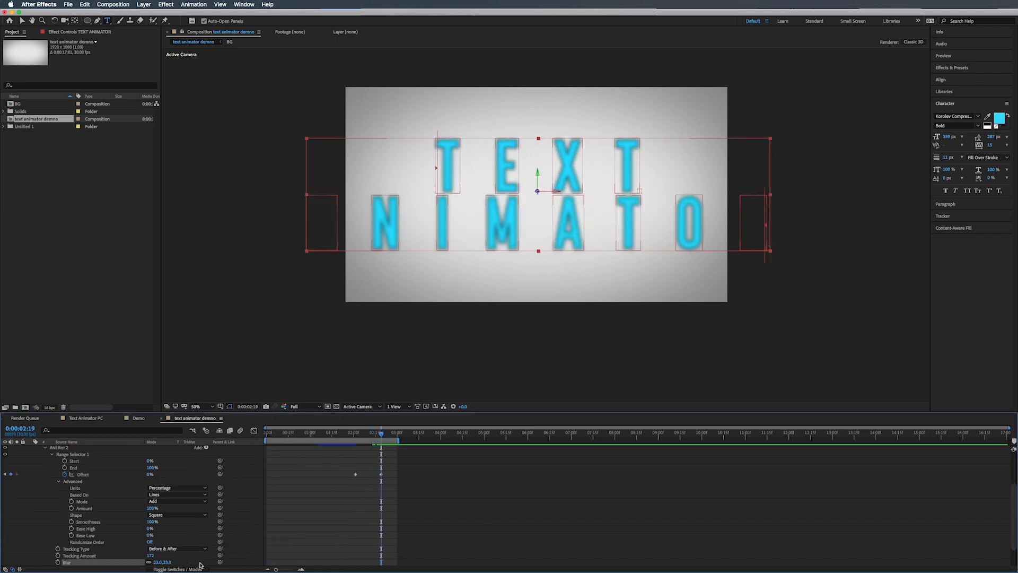
pyautogui.moveTo(162, 562); pyautogui.dragTo(179, 561)
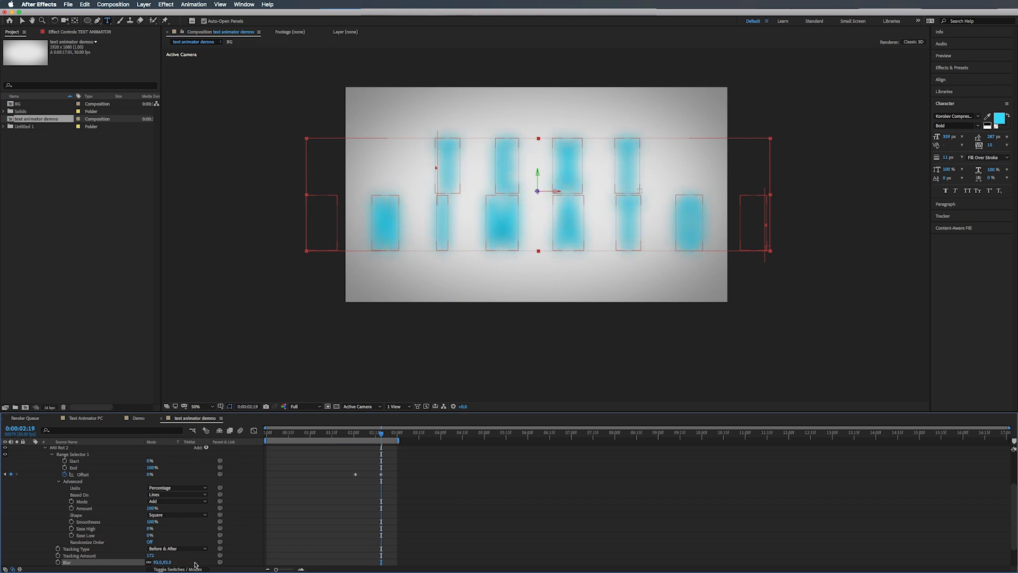
# - Add an Opacity property to ANI Rot 2, set it to 0%, and preview the animation
pyautogui.scroll(3, 195, 563)
pyautogui.click(207, 481)
pyautogui.moveTo(207, 481)
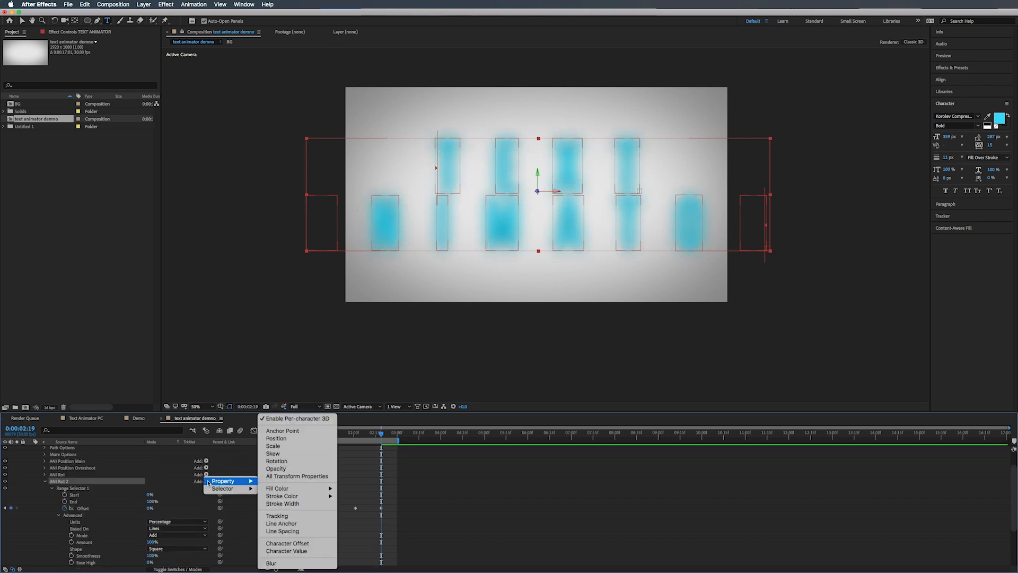
pyautogui.click(285, 469)
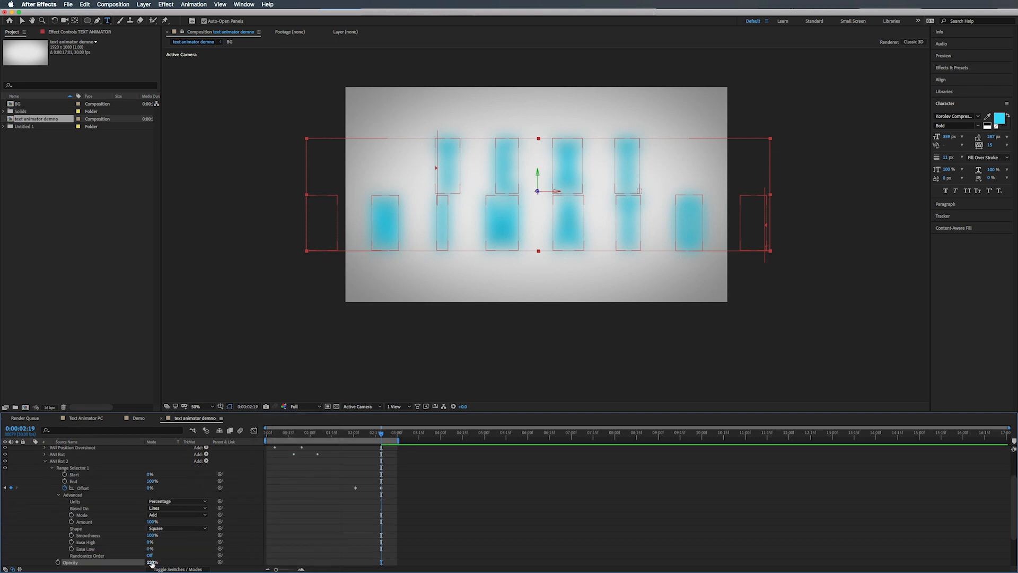
pyautogui.click(154, 562)
pyautogui.write('0')
pyautogui.press('Return')
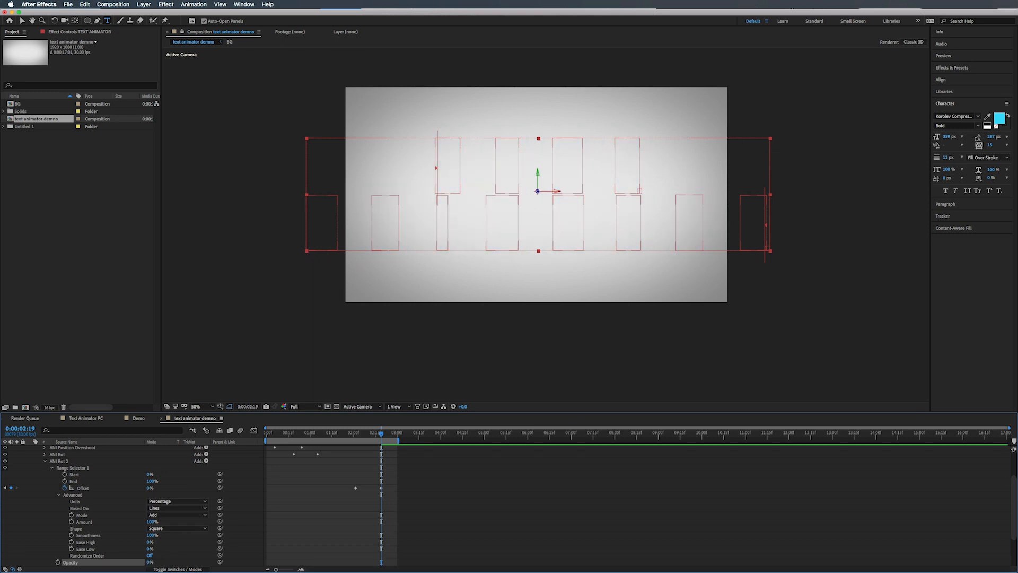
pyautogui.press('space')
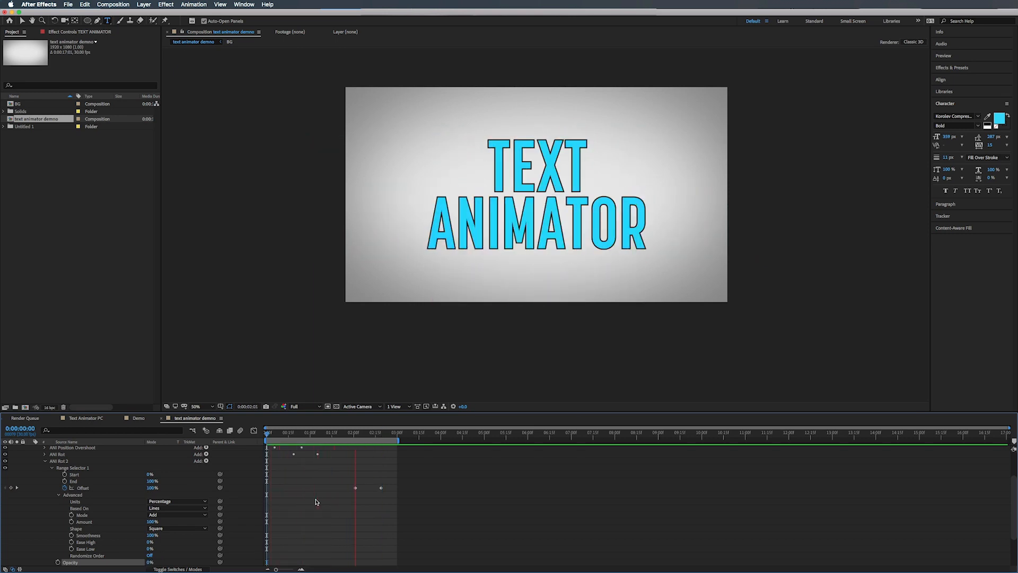
pyautogui.press('space')
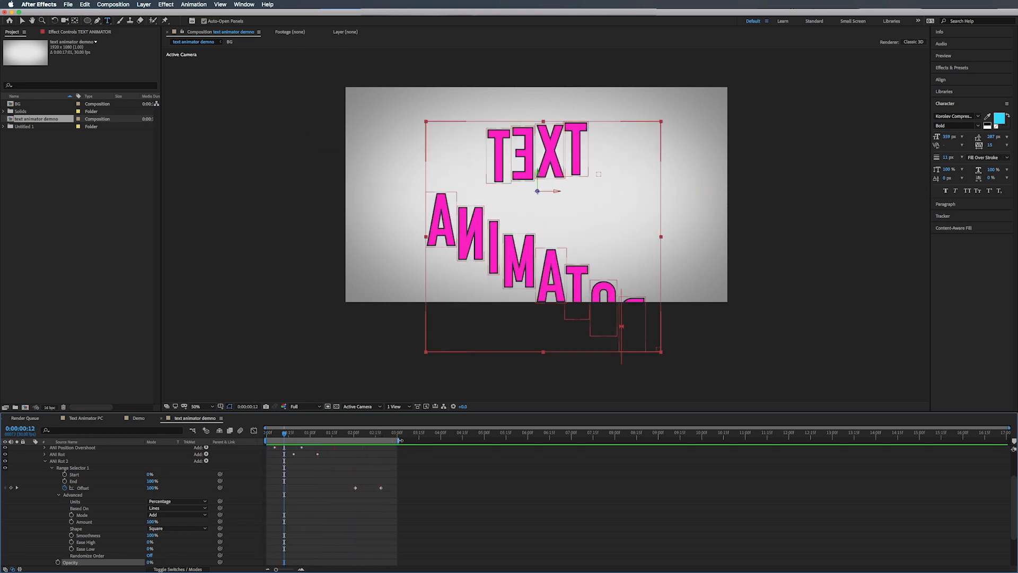
# - Extend the work area to about 4.5 seconds, move ANI Rot 2's last Offset keyframe to about 3.5 seconds, and play the result
pyautogui.moveTo(408, 440); pyautogui.dragTo(459, 442)
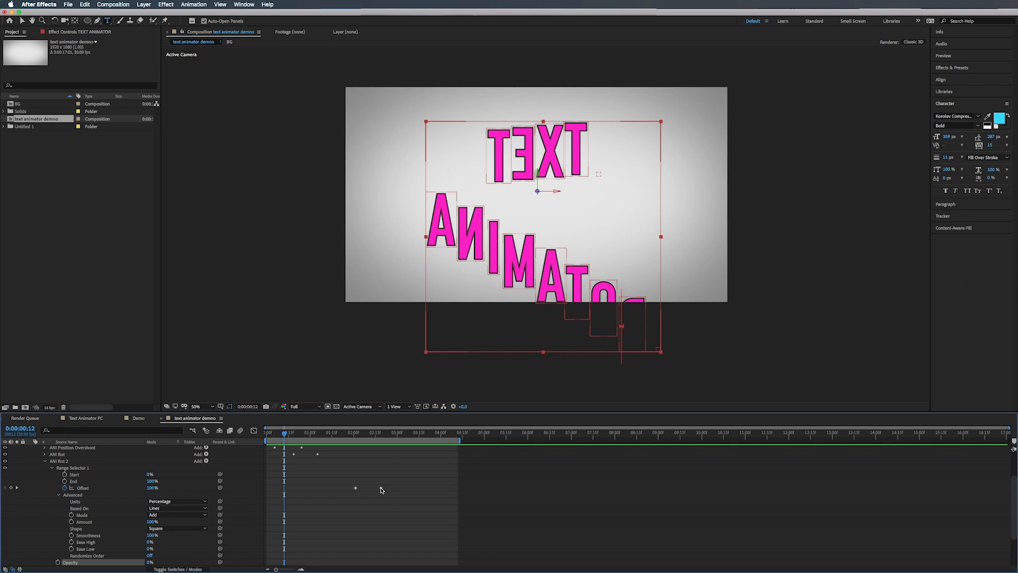
pyautogui.moveTo(383, 488); pyautogui.dragTo(410, 489)
pyautogui.moveTo(415, 488); pyautogui.dragTo(420, 488)
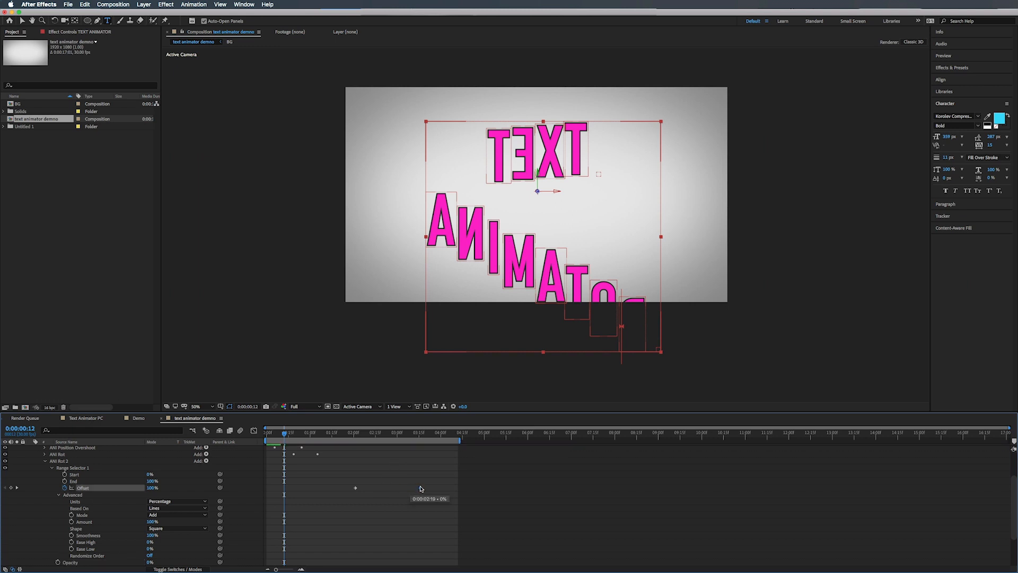
pyautogui.click(263, 436)
pyautogui.press('space')
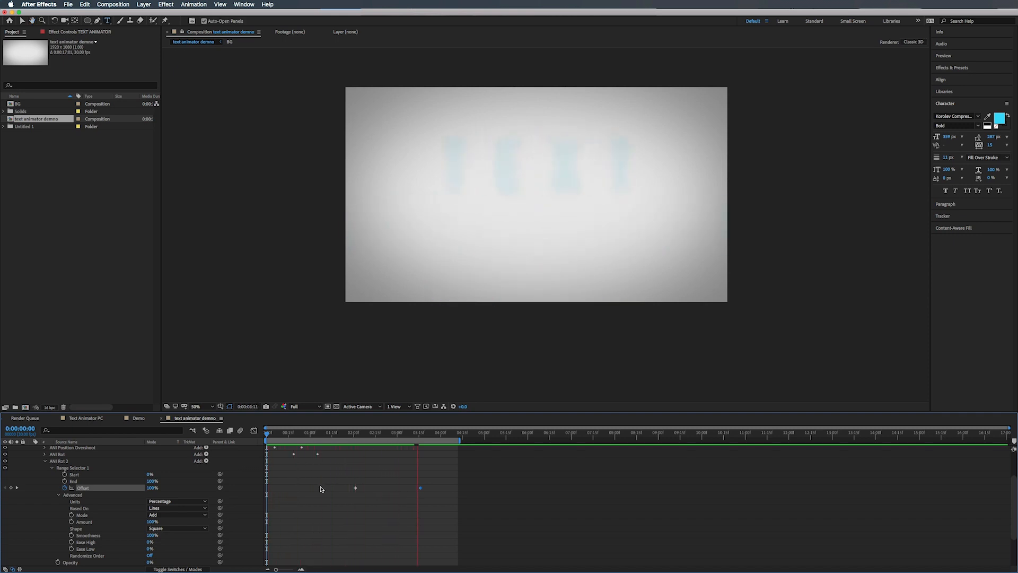
# - Turn on motion blur for the TEXT ANIMATOR layer, checking it at 0:00:00:15
pyautogui.moveTo(270, 434); pyautogui.dragTo(289, 448)
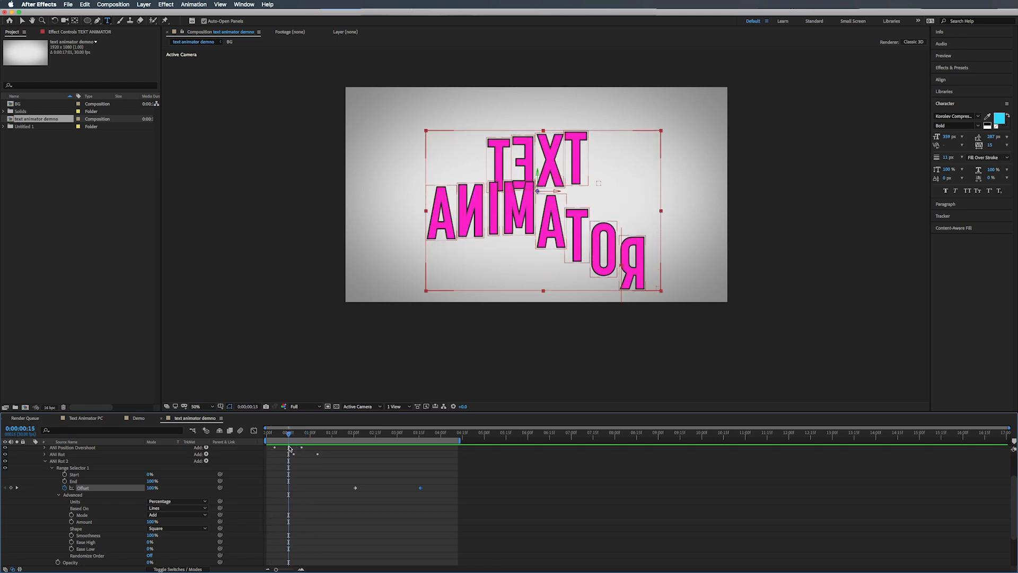
pyautogui.scroll(3, 224, 491)
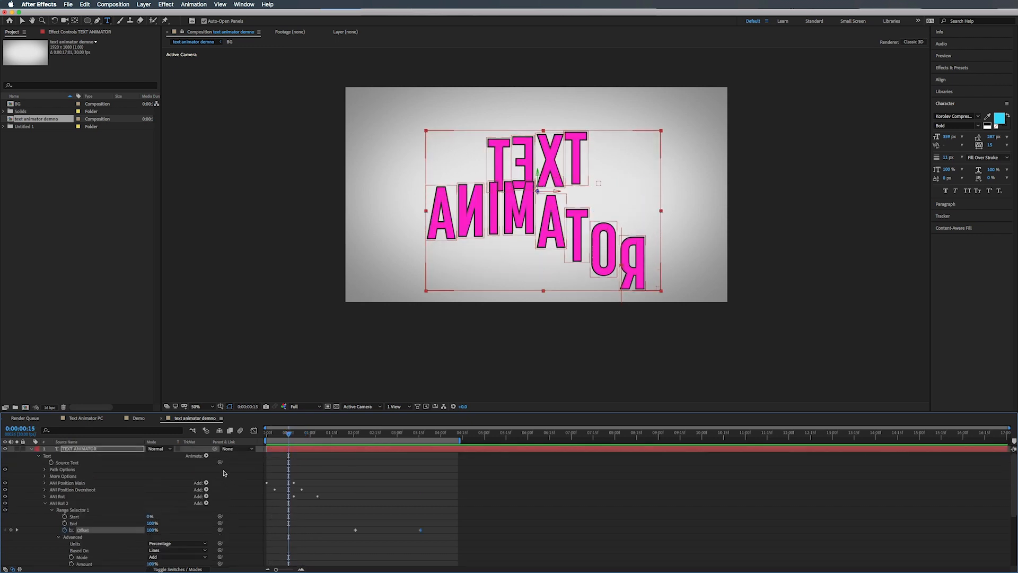
pyautogui.click(171, 569)
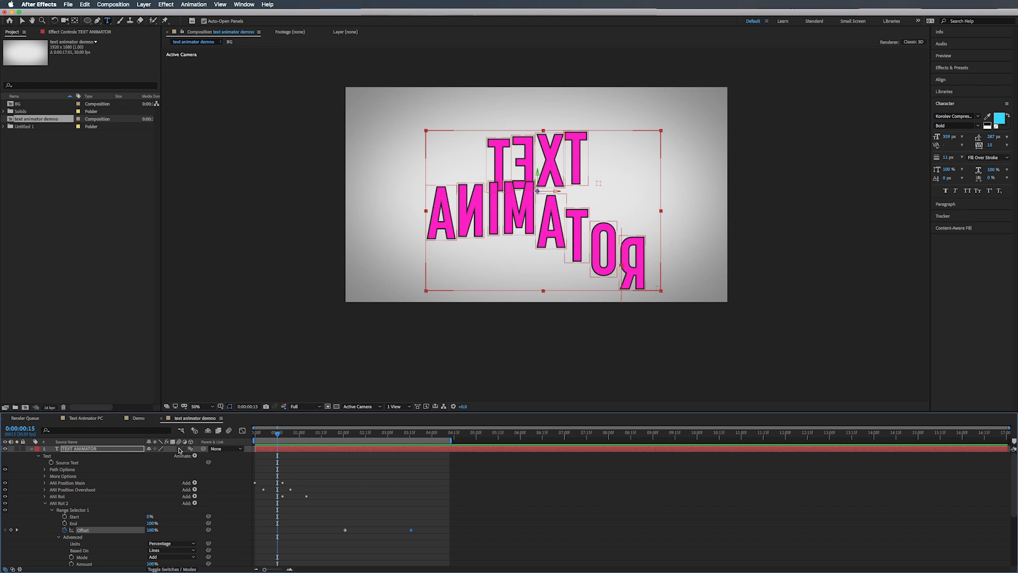
pyautogui.click(179, 449)
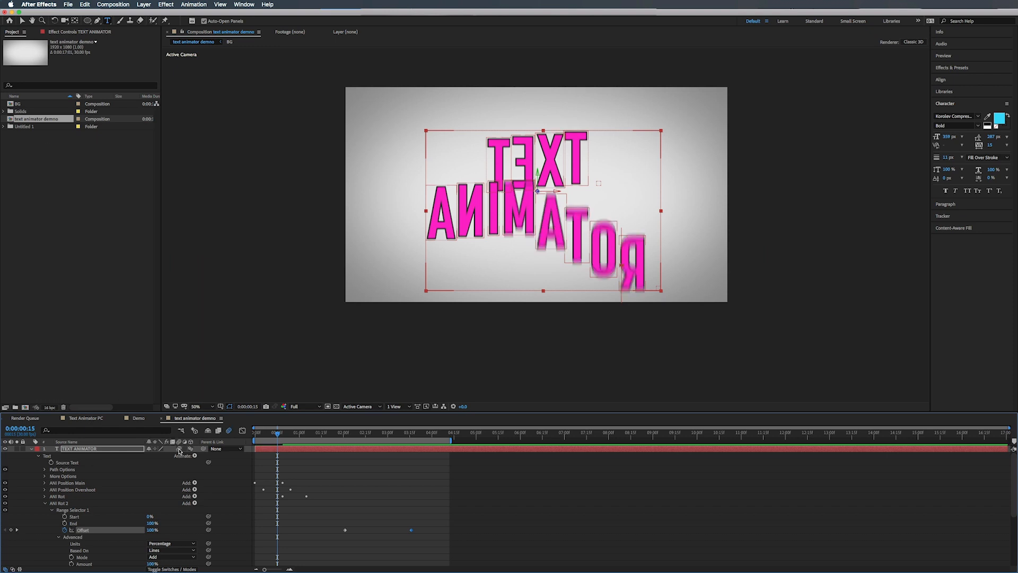
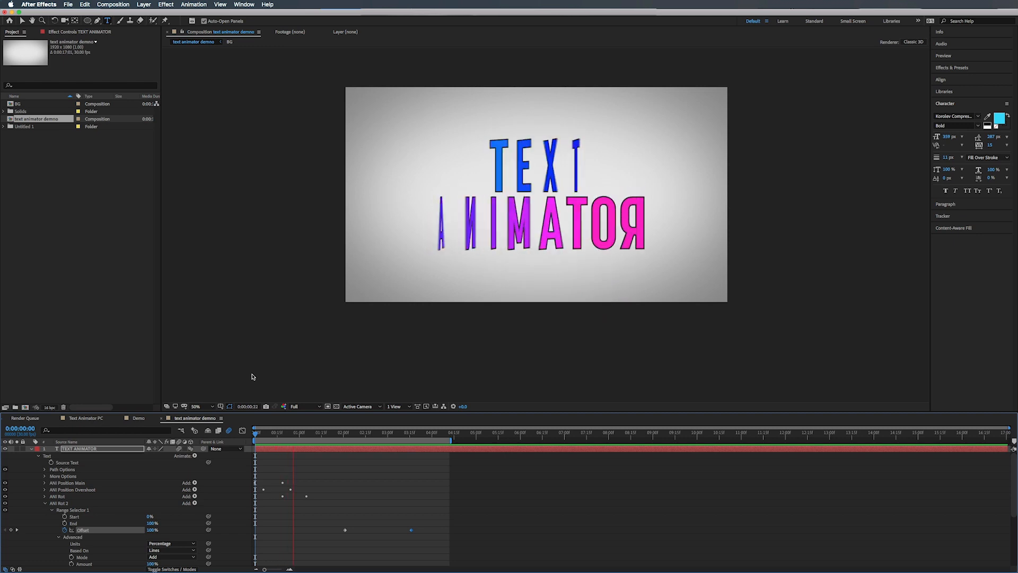
# - Rename the ANI Rot 2 animator as ANI Tracking/Blur and collapse the TEXT ANIMATOR layer's properties
pyautogui.click(61, 504)
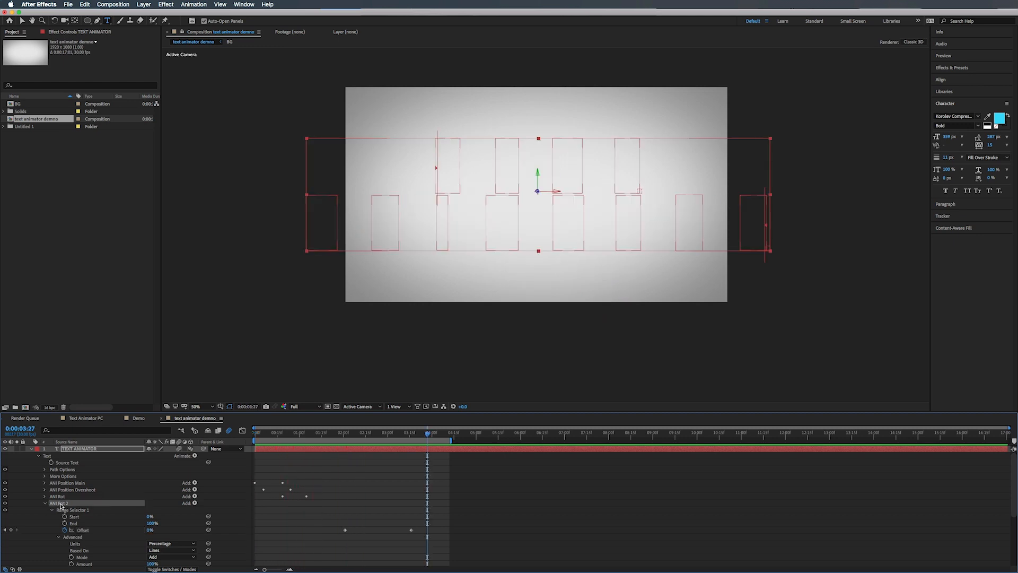
pyautogui.press('Return')
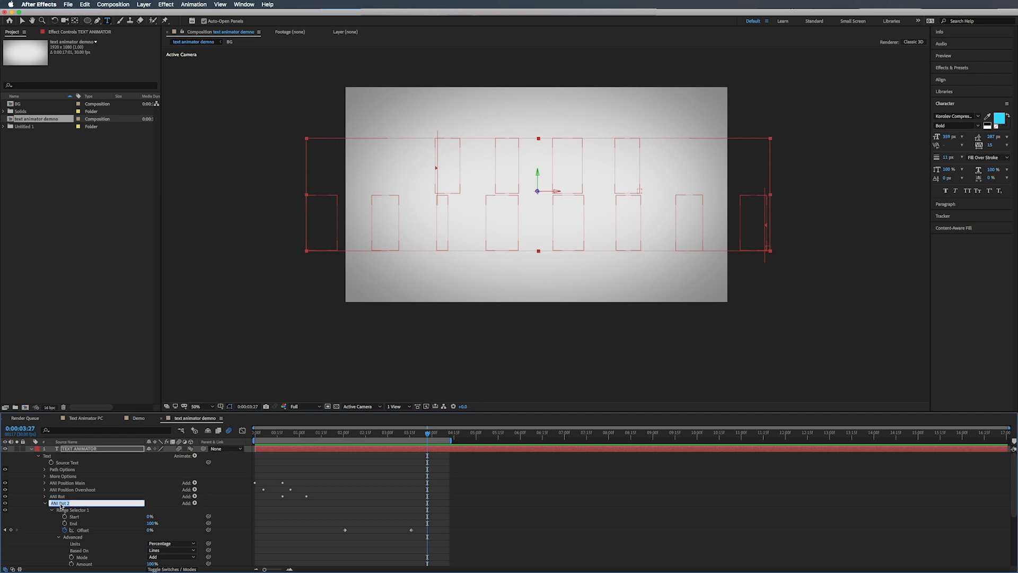
pyautogui.press('Right')
pyautogui.press('Return')
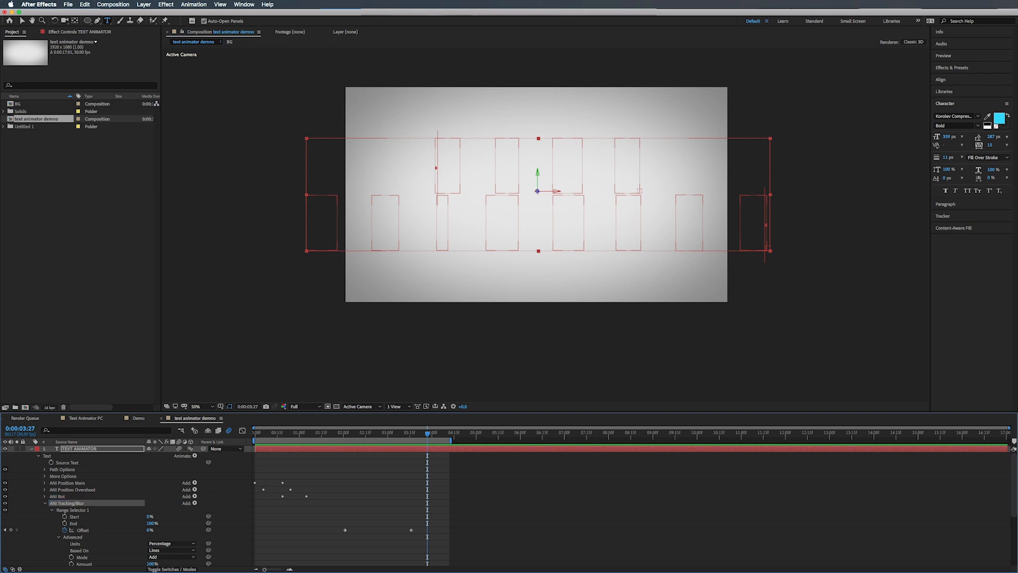
pyautogui.click(44, 504)
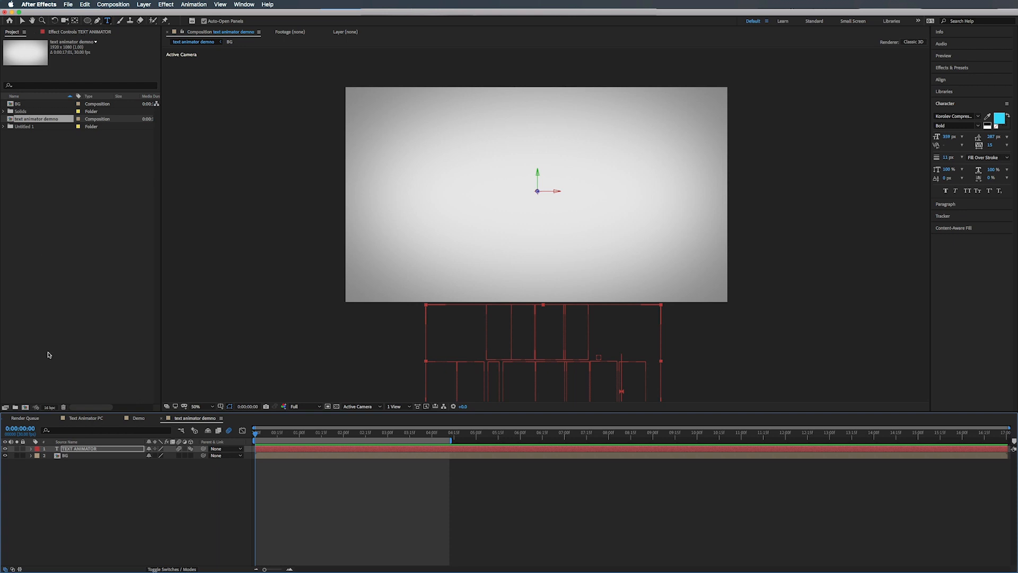
# - Create a new composition named Light Demo, keeping the 1920 x 1080, 30 fps settings
pyautogui.click(24, 407)
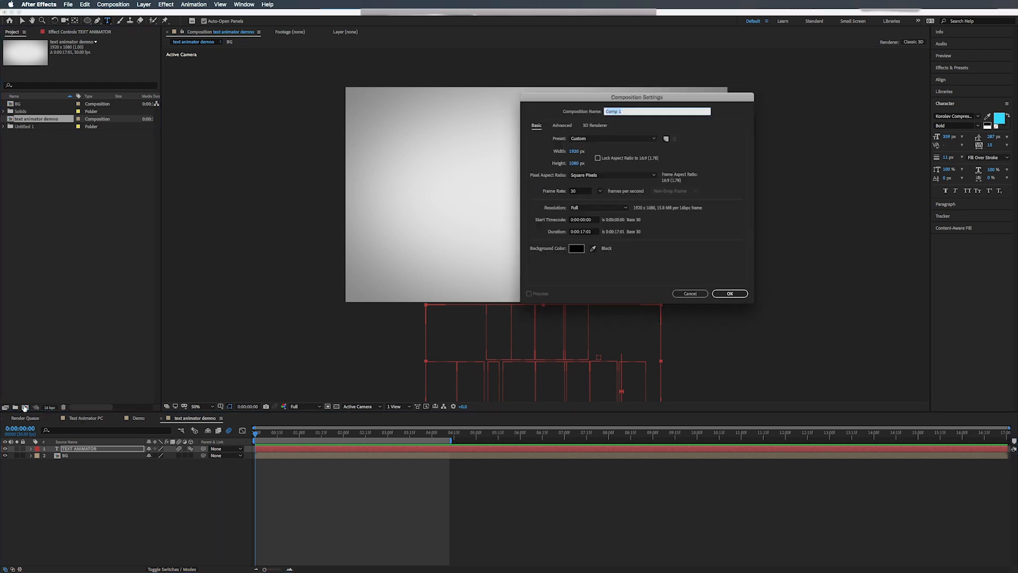
pyautogui.write('t')
pyautogui.write('ight Demo')
pyautogui.press('Return')
# - Add a text layer reading AIP to the Light Demo composition, with the playhead at 0:00:00:00
pyautogui.moveTo(260, 435); pyautogui.dragTo(256, 439)
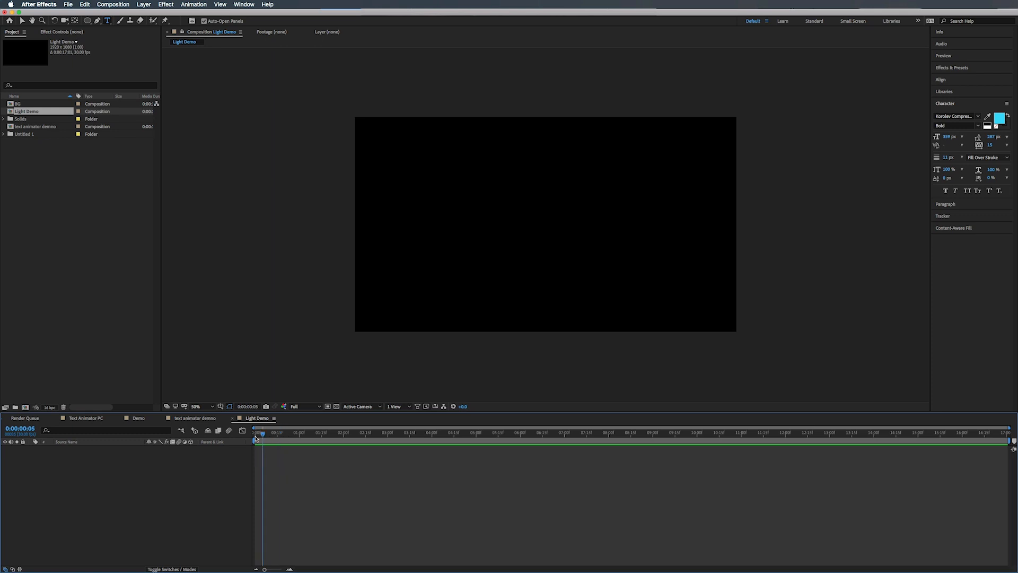
pyautogui.rightClick(176, 479)
pyautogui.moveTo(223, 484)
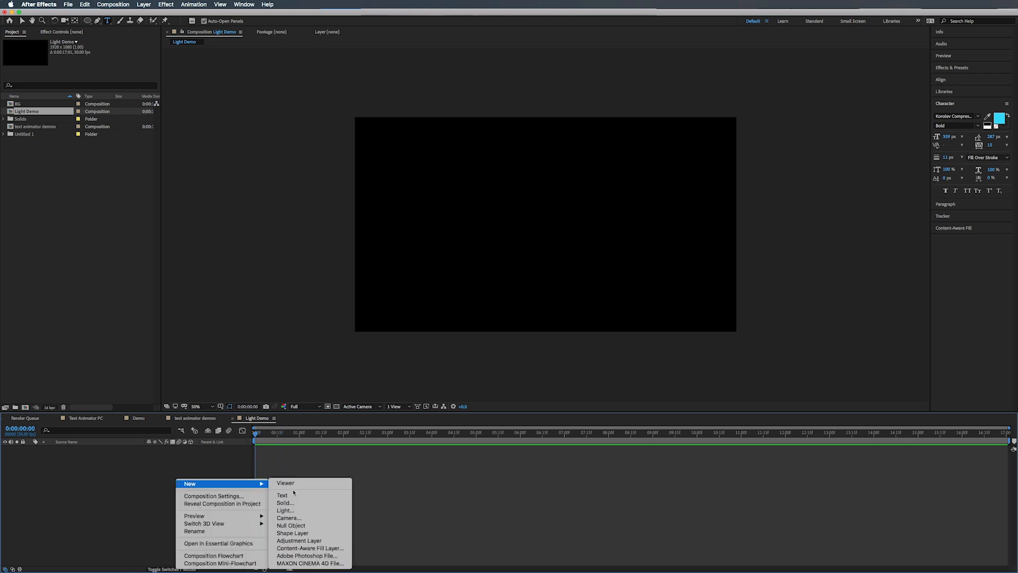
pyautogui.click(285, 495)
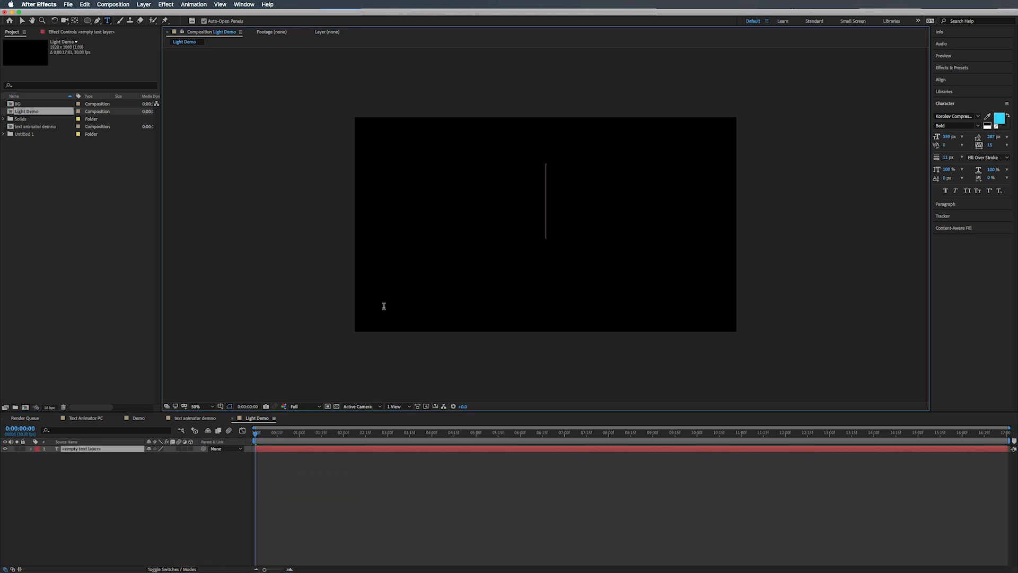
pyautogui.write('AI')
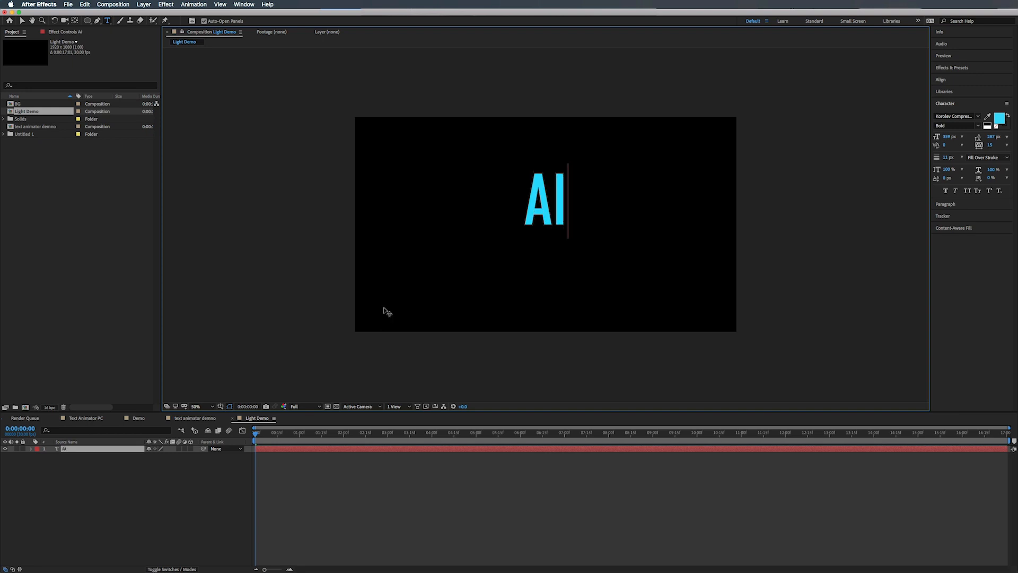
pyautogui.write('P')
# - Set the AIP text in Interstate Black and enlarge it to 551 px
pyautogui.click(949, 116)
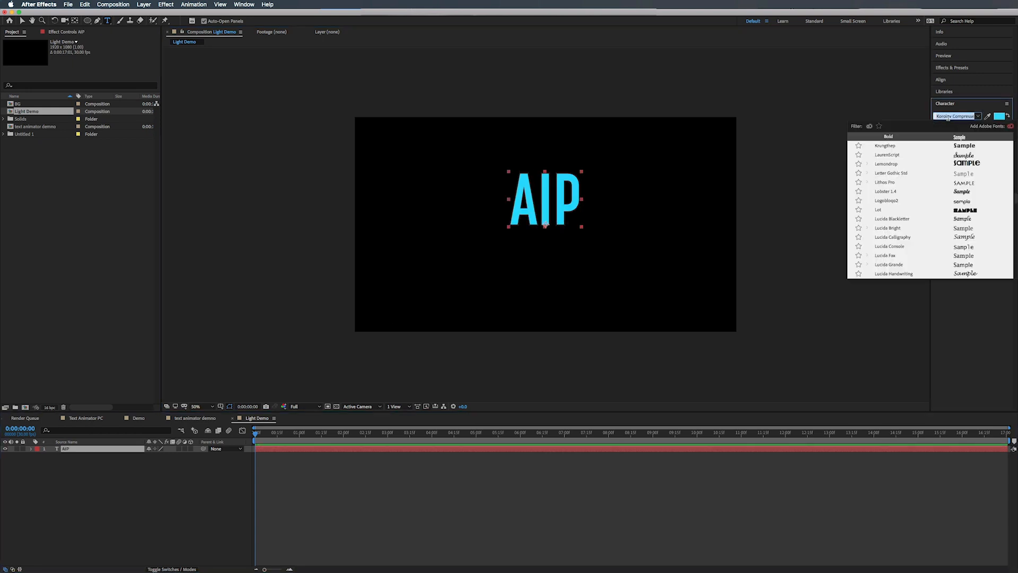
pyautogui.write('INTER')
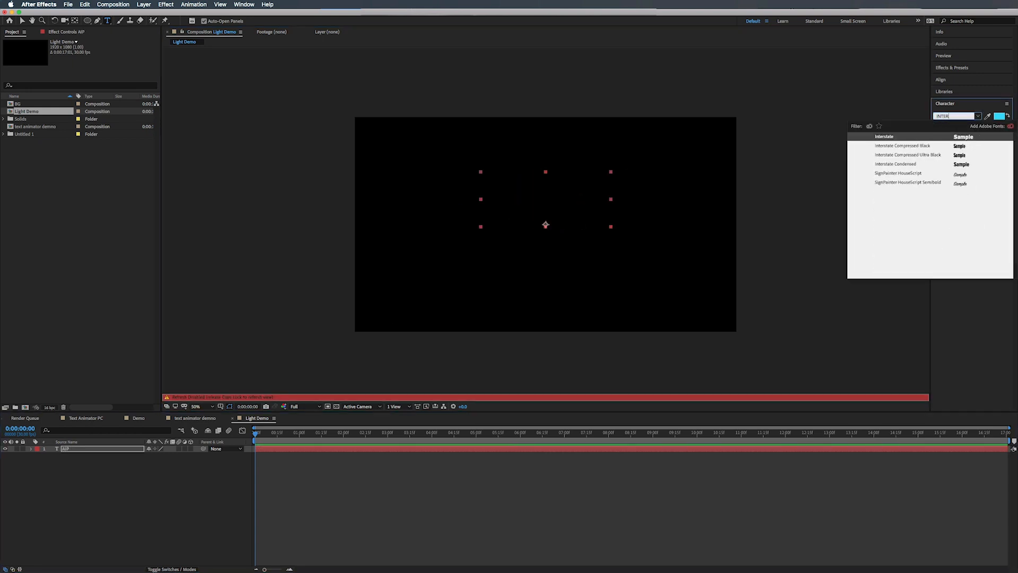
pyautogui.click(907, 138)
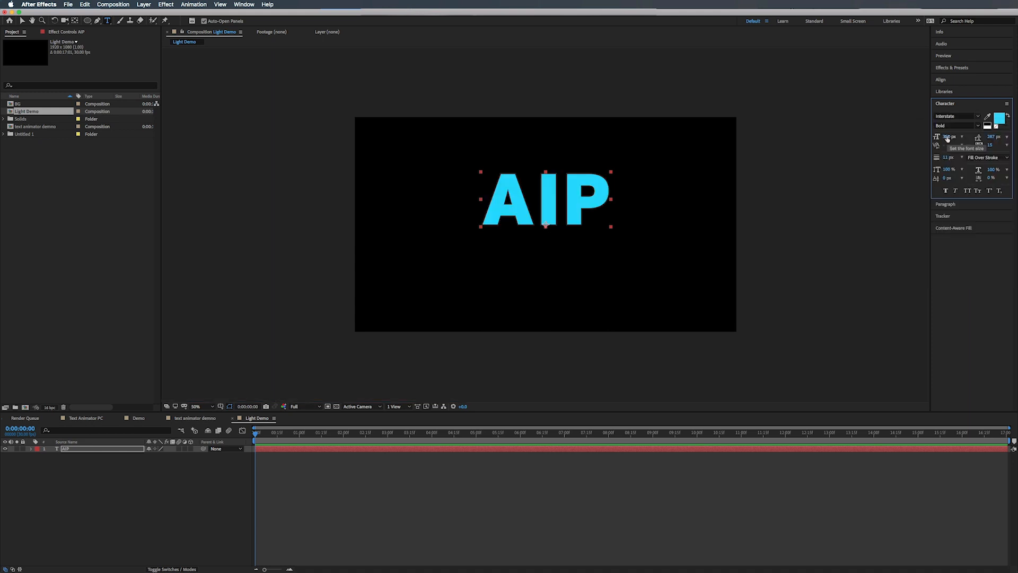
pyautogui.moveTo(948, 138); pyautogui.dragTo(1016, 132)
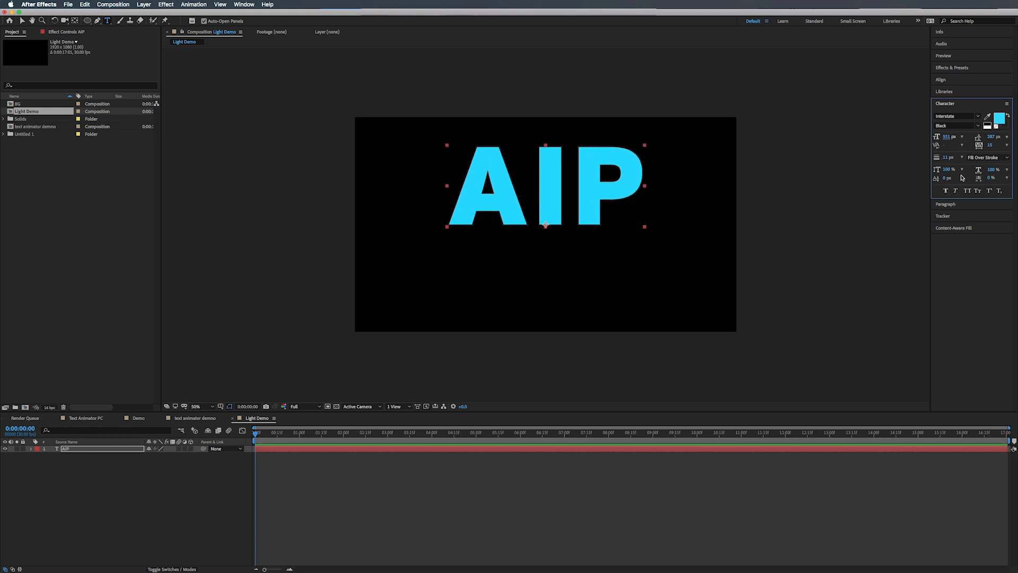
# - Center the AIP text vertically in the composition
pyautogui.click(944, 80)
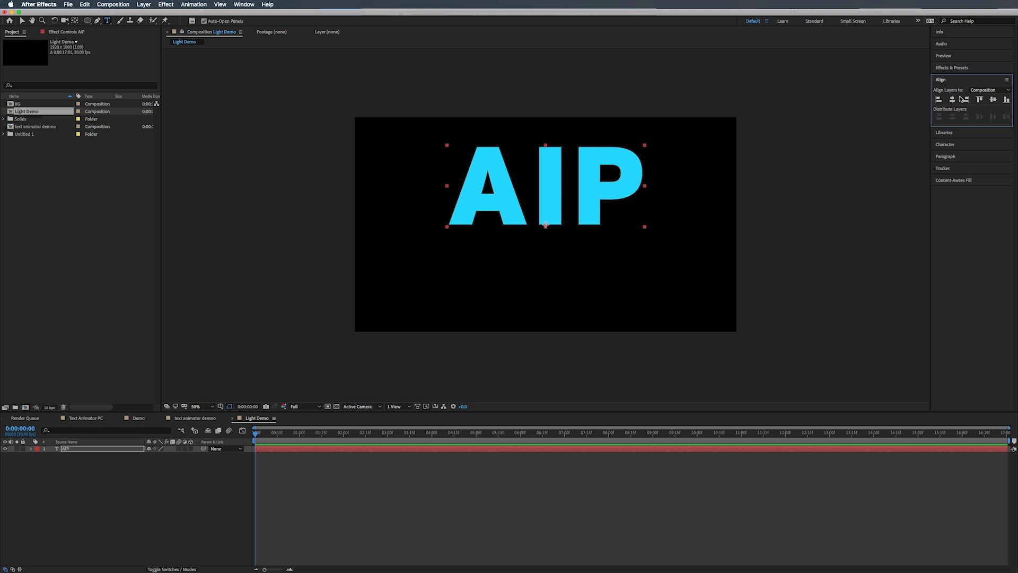
pyautogui.click(995, 100)
pyautogui.click(945, 82)
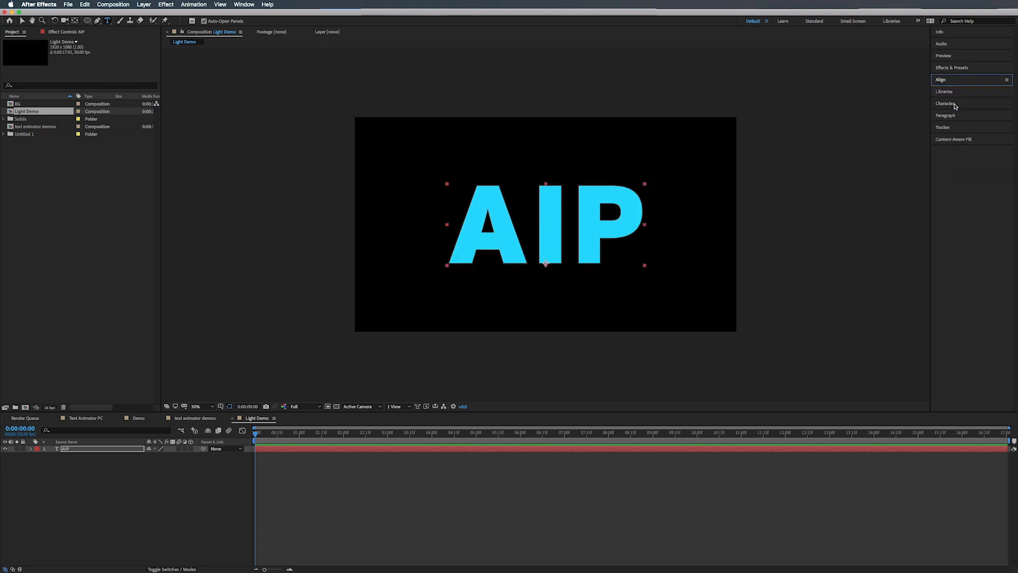
# - Change the AIP text's fill color to light grey DEDEDE
pyautogui.click(955, 105)
pyautogui.click(999, 118)
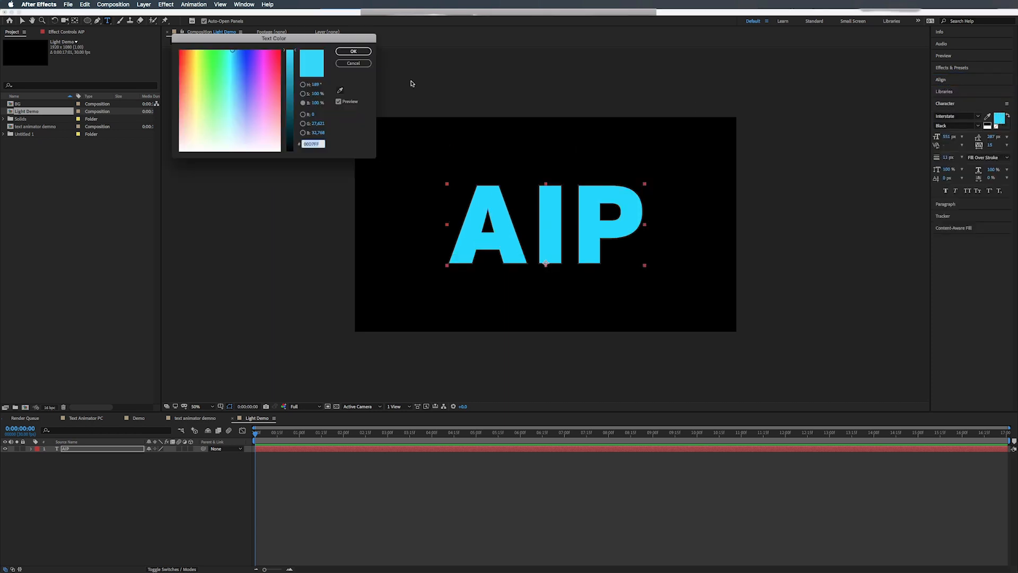
pyautogui.click(252, 149)
pyautogui.moveTo(150, 169); pyautogui.dragTo(123, 183)
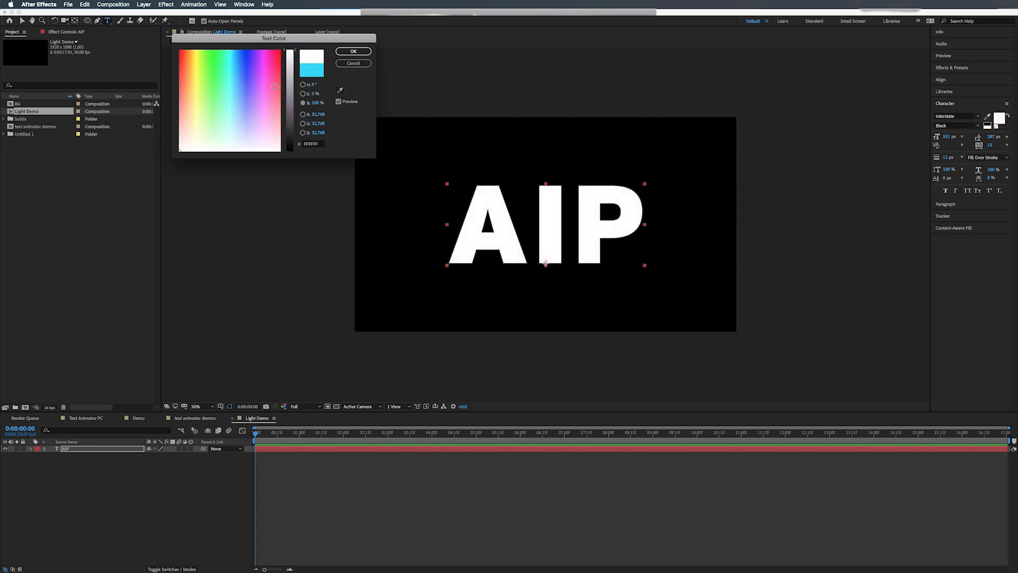
pyautogui.moveTo(295, 49); pyautogui.dragTo(295, 66)
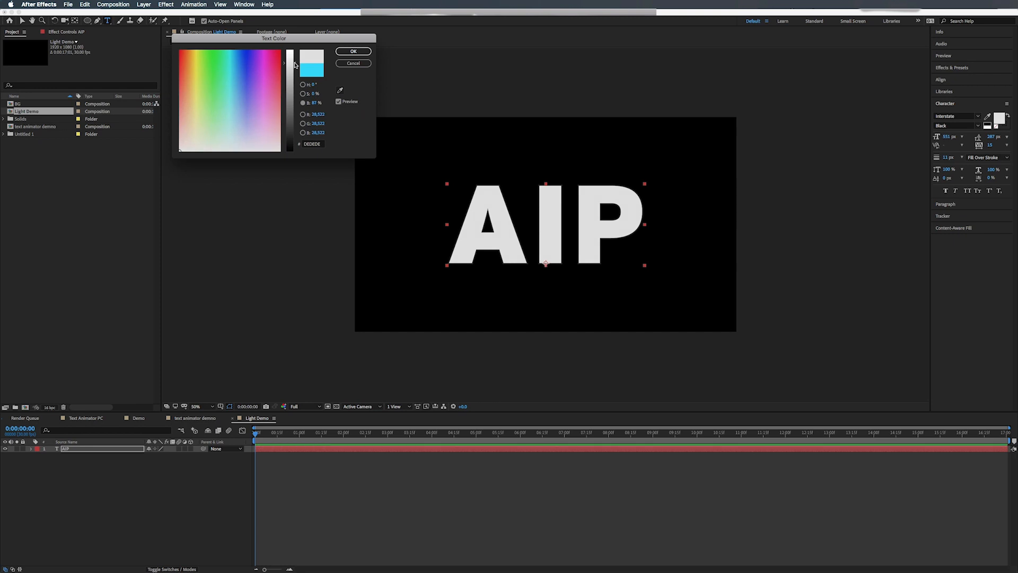
pyautogui.click(354, 53)
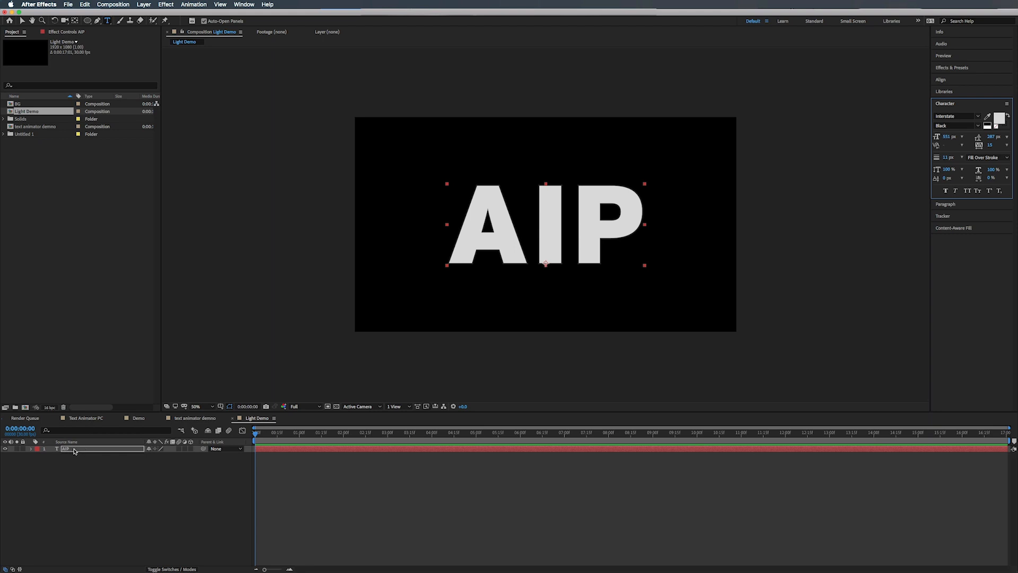
# - Duplicate the AIP layer and set the original's track matte to Alpha Matte "AIP 2"
pyautogui.press('super+d')
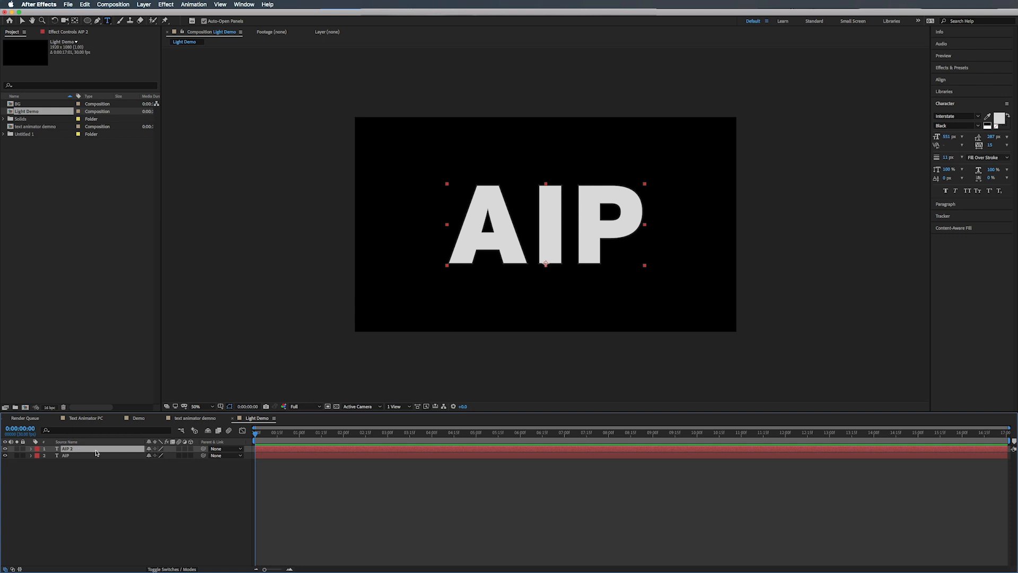
pyautogui.click(96, 455)
pyautogui.click(158, 569)
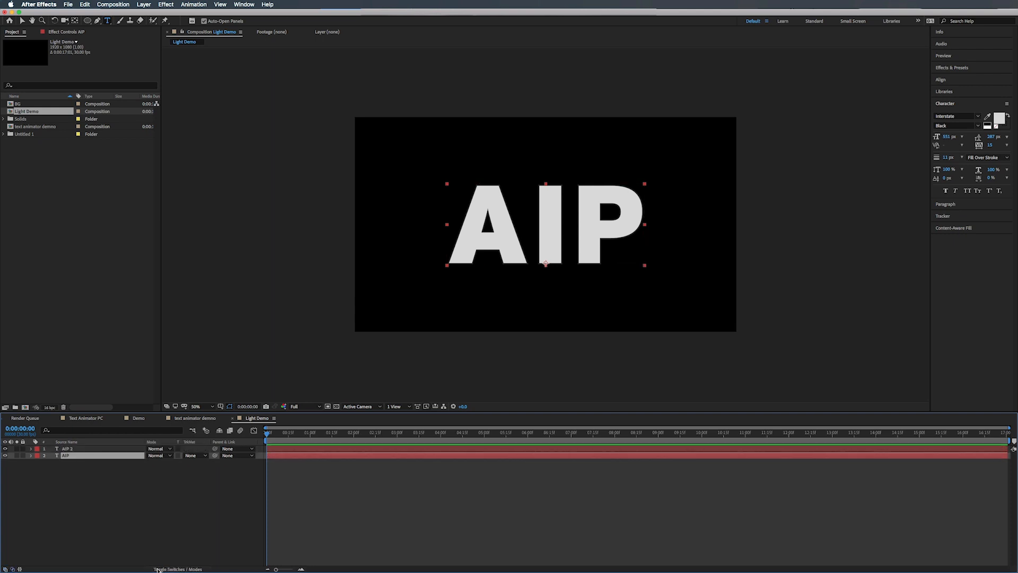
pyautogui.click(192, 457)
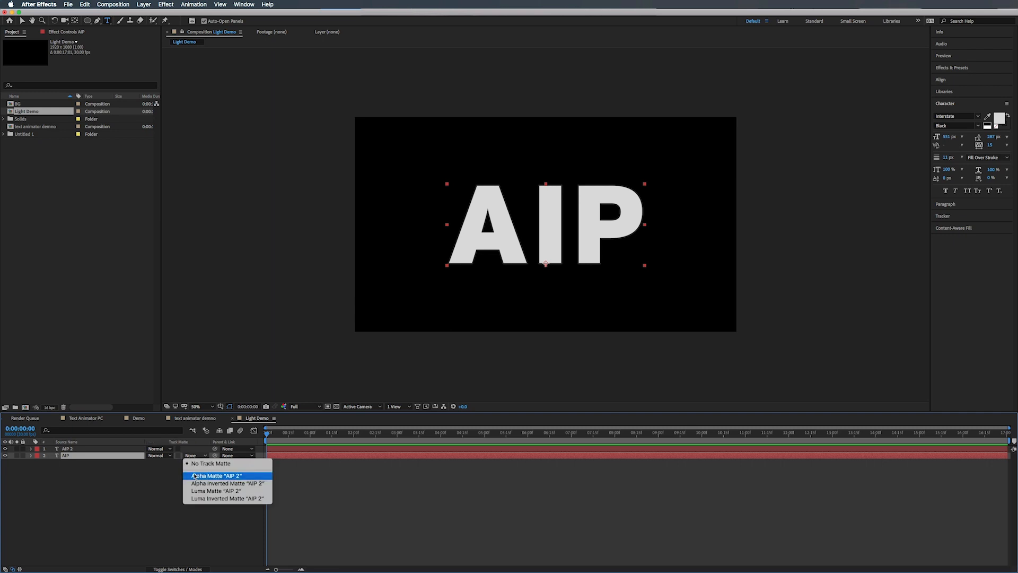
pyautogui.click(195, 476)
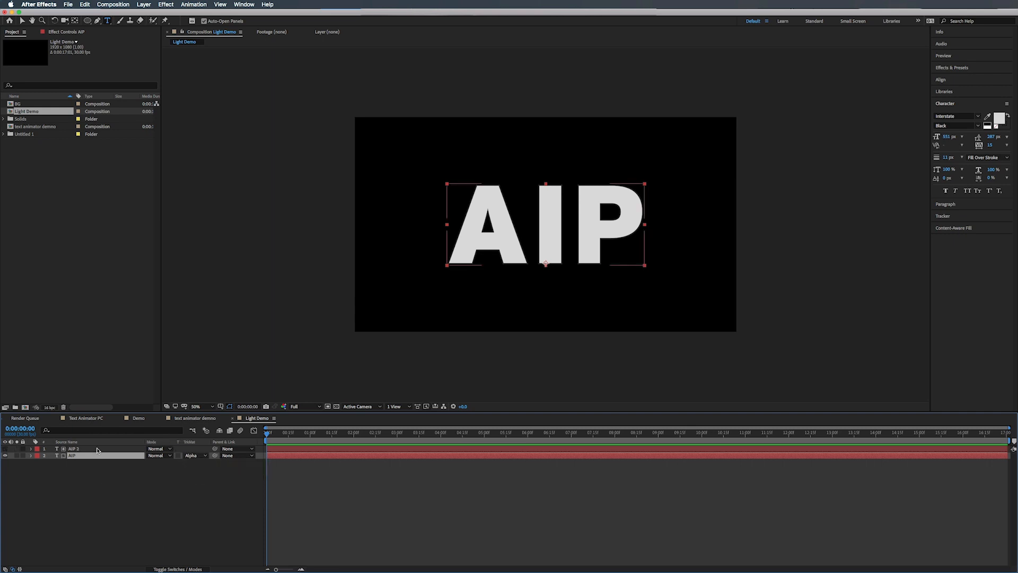
# - Find the Fast Box Blur effect and apply it to the lower AIP layer
pyautogui.click(955, 67)
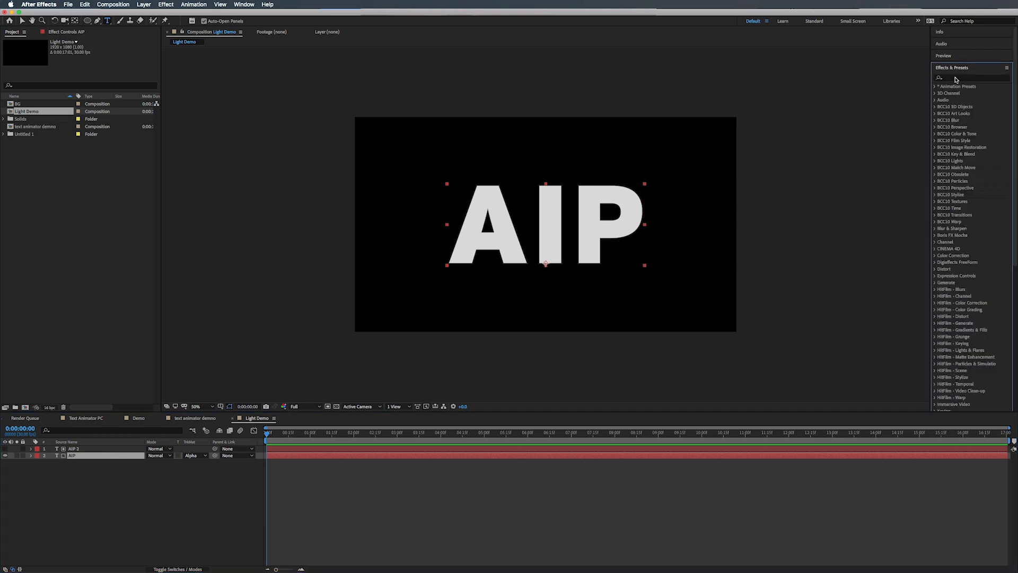
pyautogui.click(957, 79)
pyautogui.write('fast')
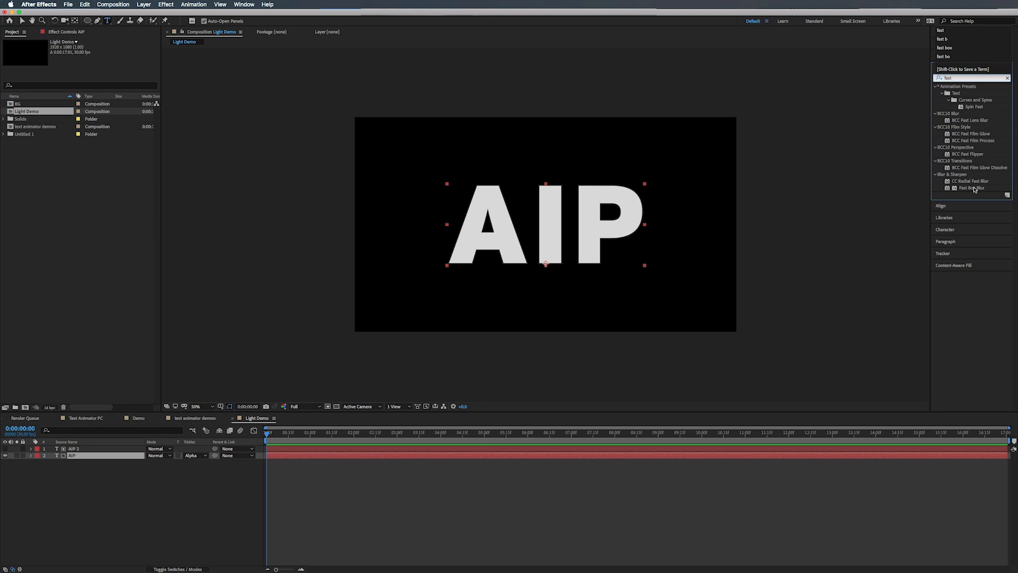
pyautogui.moveTo(972, 187); pyautogui.dragTo(93, 457)
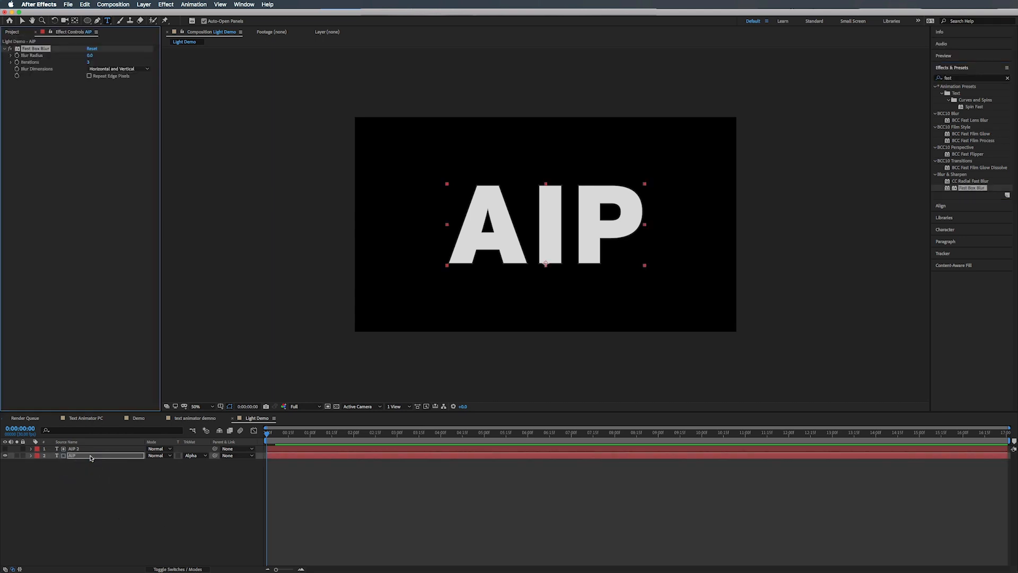
# - Raise the Fast Box Blur's Blur Radius on the AIP layer to 33
pyautogui.click(91, 55)
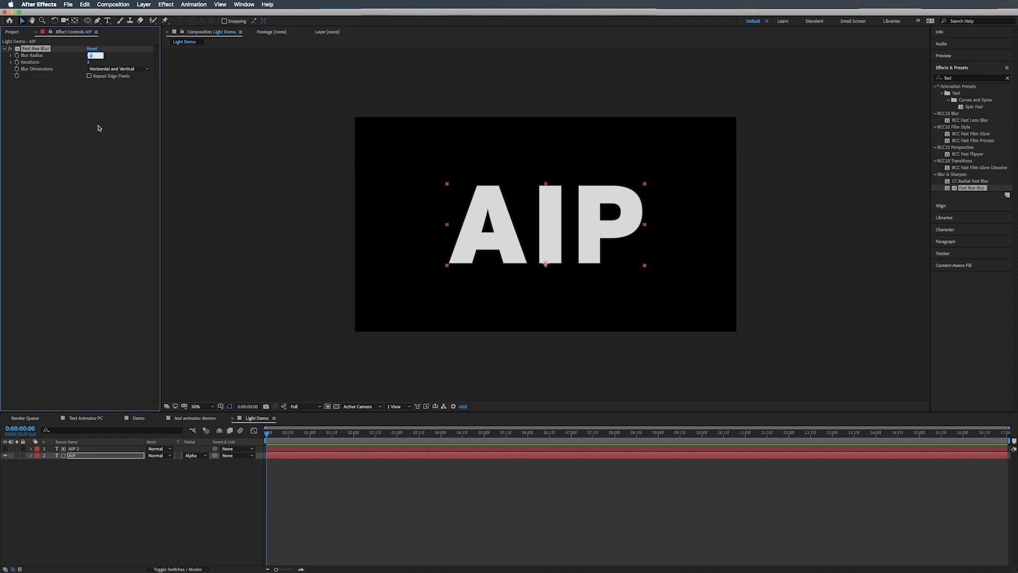
pyautogui.write('9')
pyautogui.press('Return')
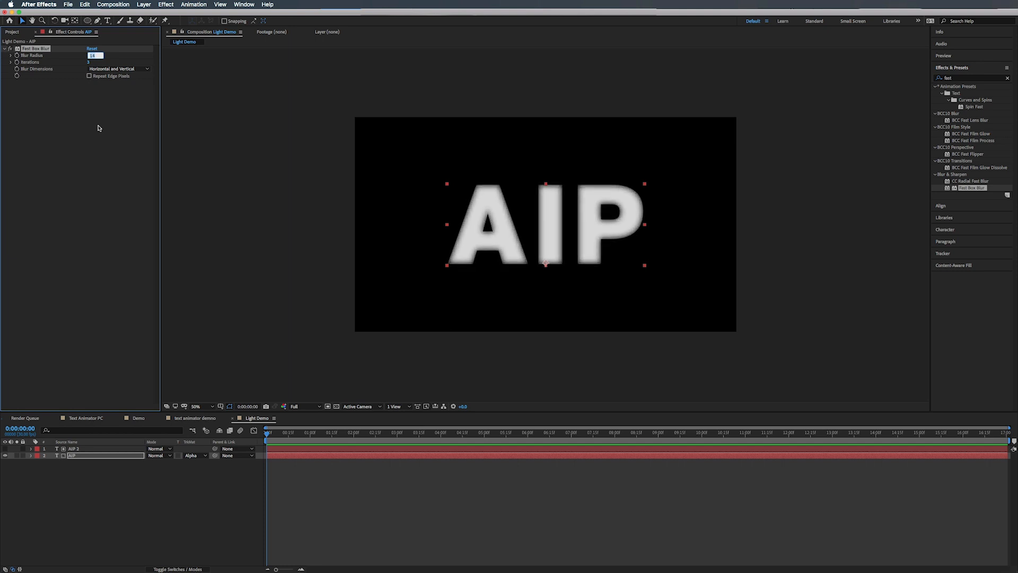
pyautogui.write('18')
pyautogui.press('Return')
pyautogui.press('Up')
pyautogui.press('Up')
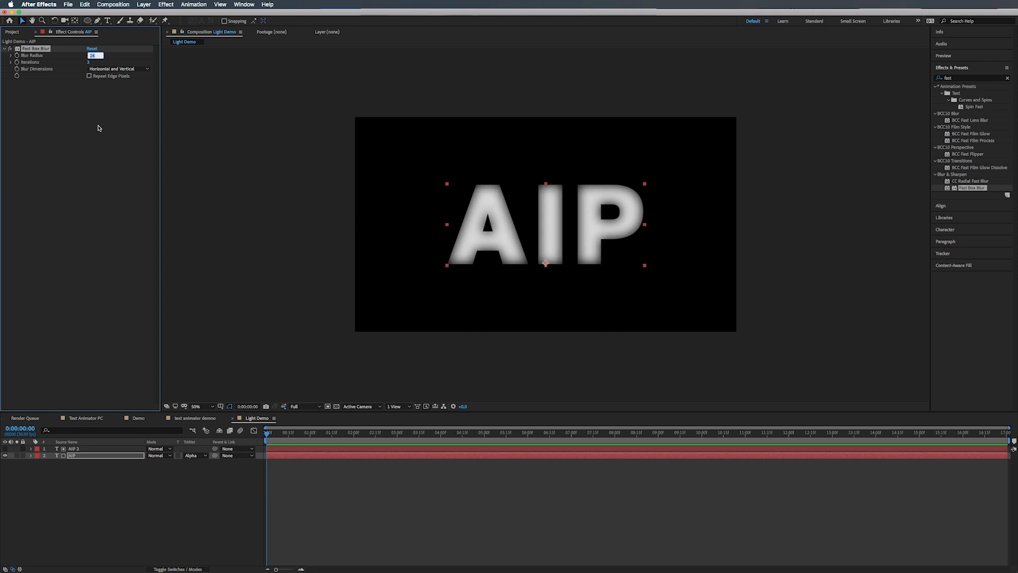
pyautogui.press('Up')
pyautogui.press('Up')
pyautogui.press('Up')
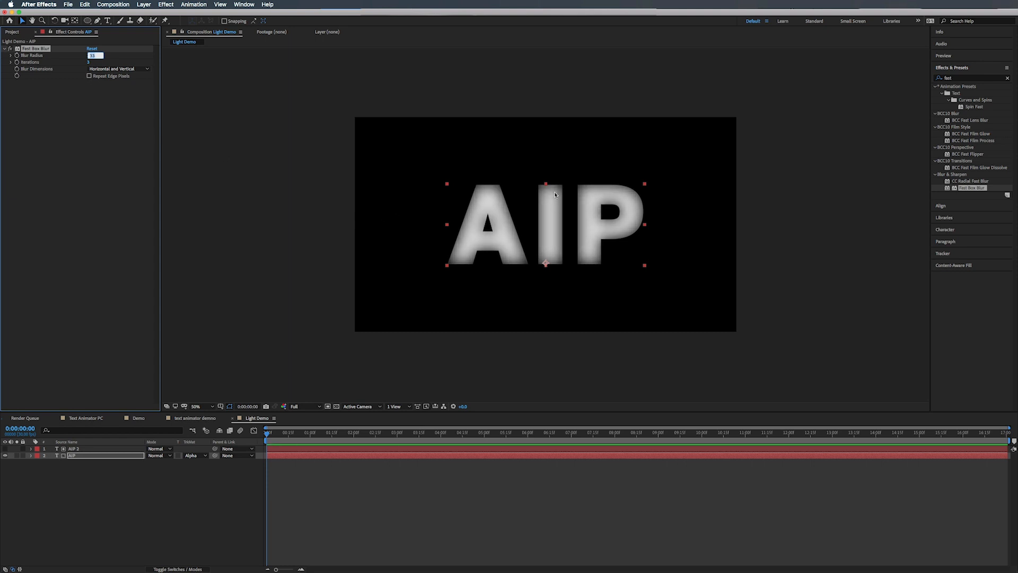
# - Add an Opacity text animator to the lower AIP layer
pyautogui.click(99, 456)
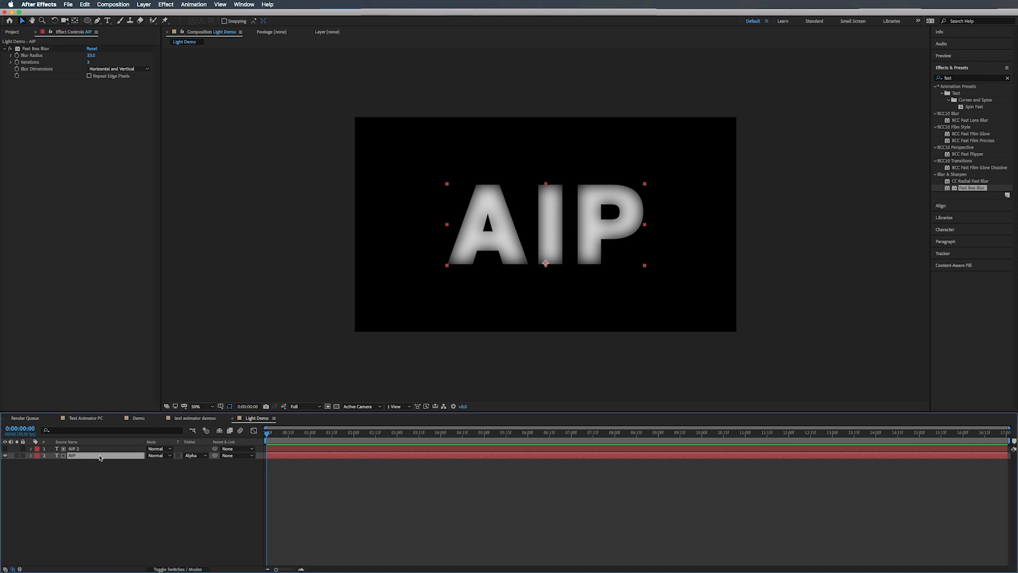
pyautogui.click(31, 457)
pyautogui.click(206, 463)
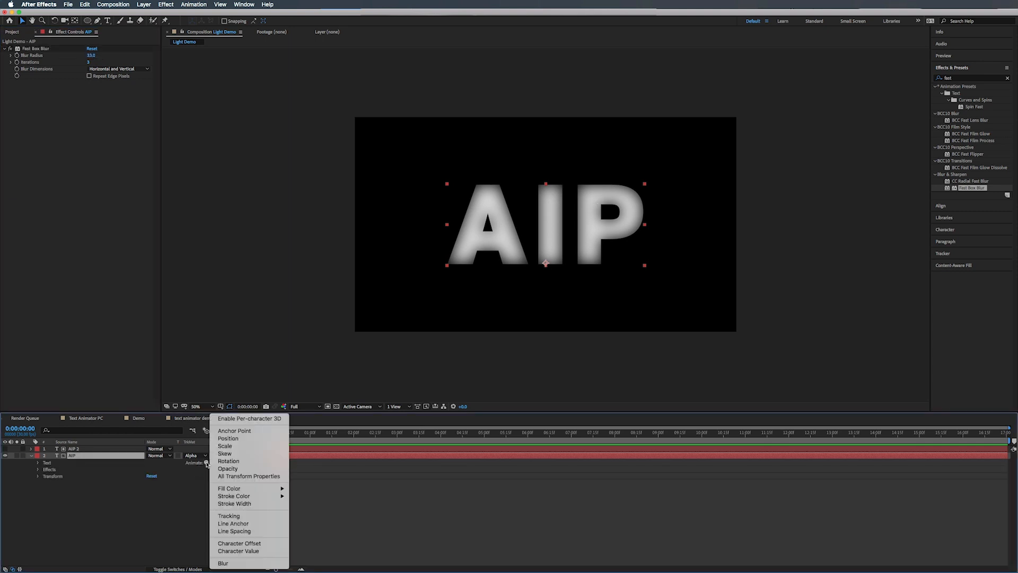
pyautogui.click(238, 471)
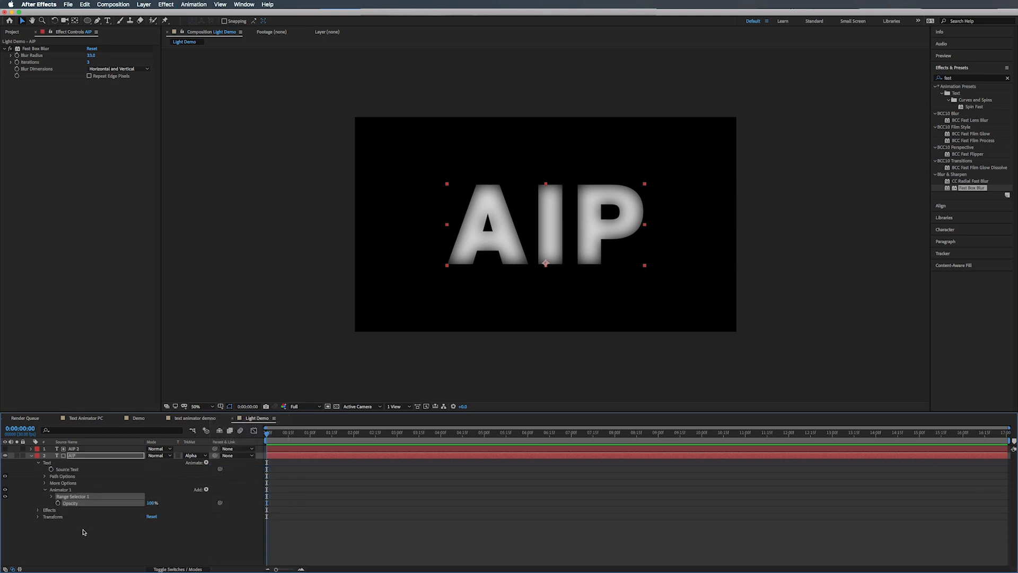
# - Turn on Randomize Order in the advanced settings of the opacity animator's range selector
pyautogui.click(51, 497)
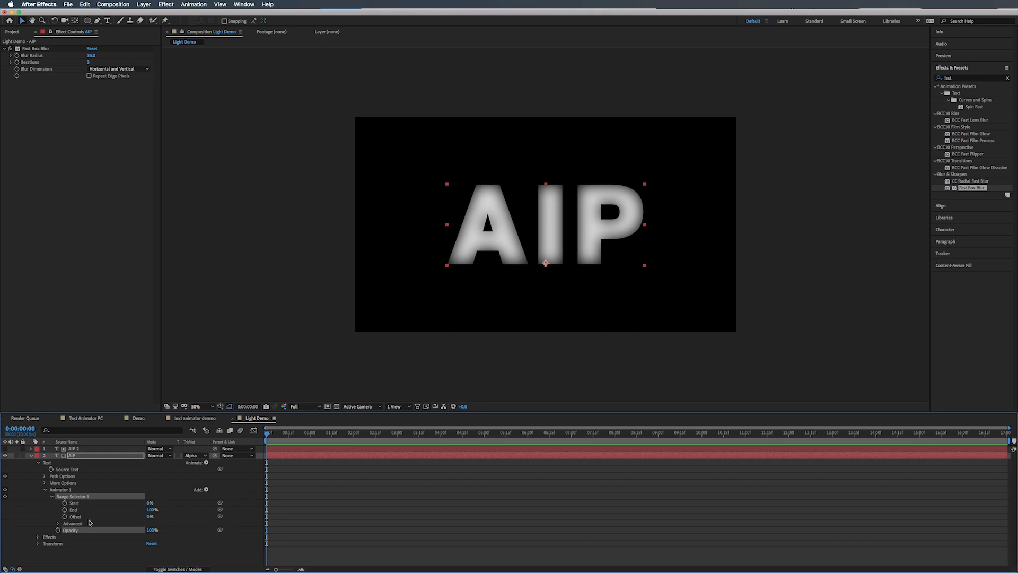
pyautogui.click(59, 524)
pyautogui.scroll(-2, 85, 530)
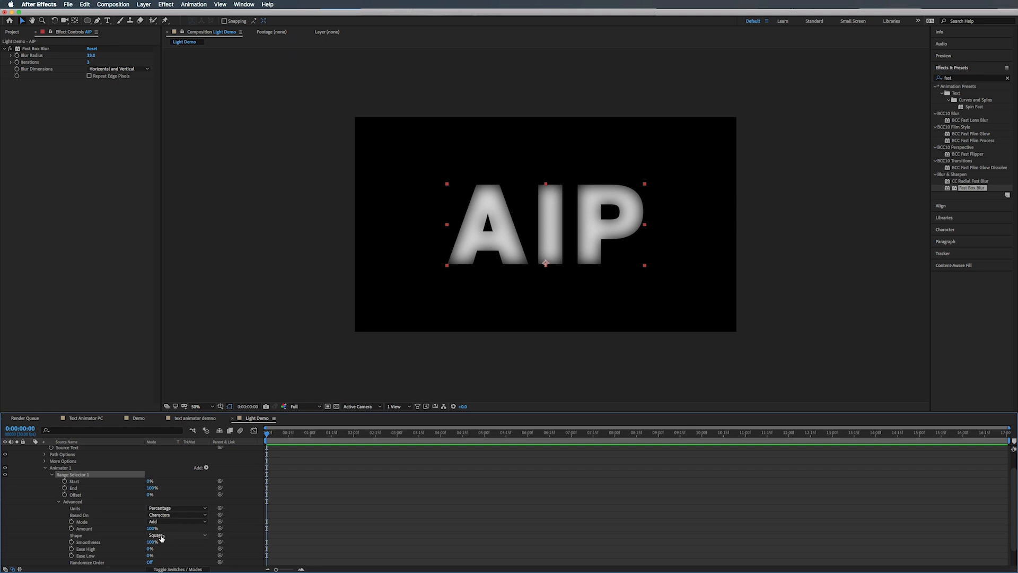
pyautogui.scroll(-3, 111, 537)
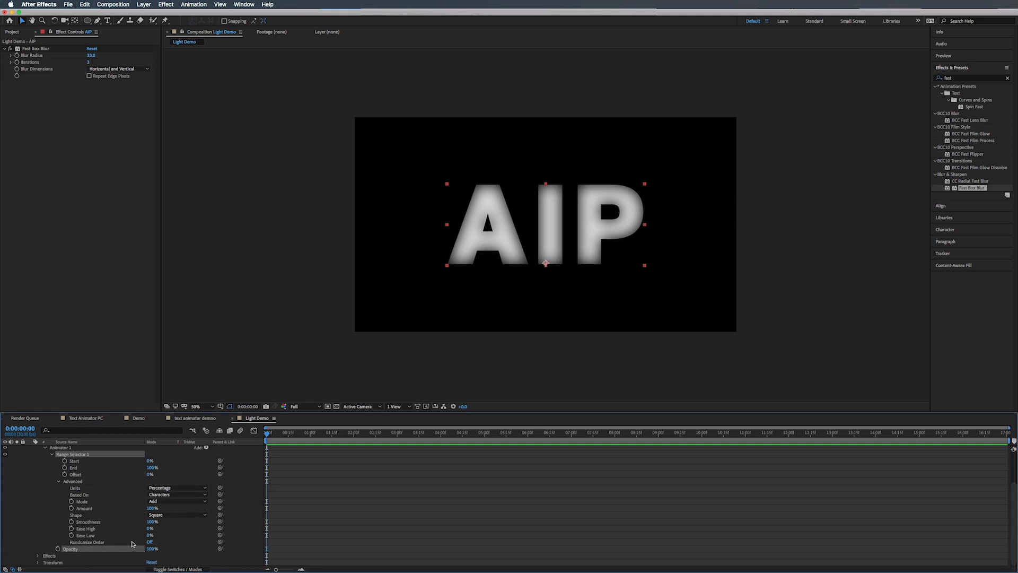
pyautogui.click(150, 543)
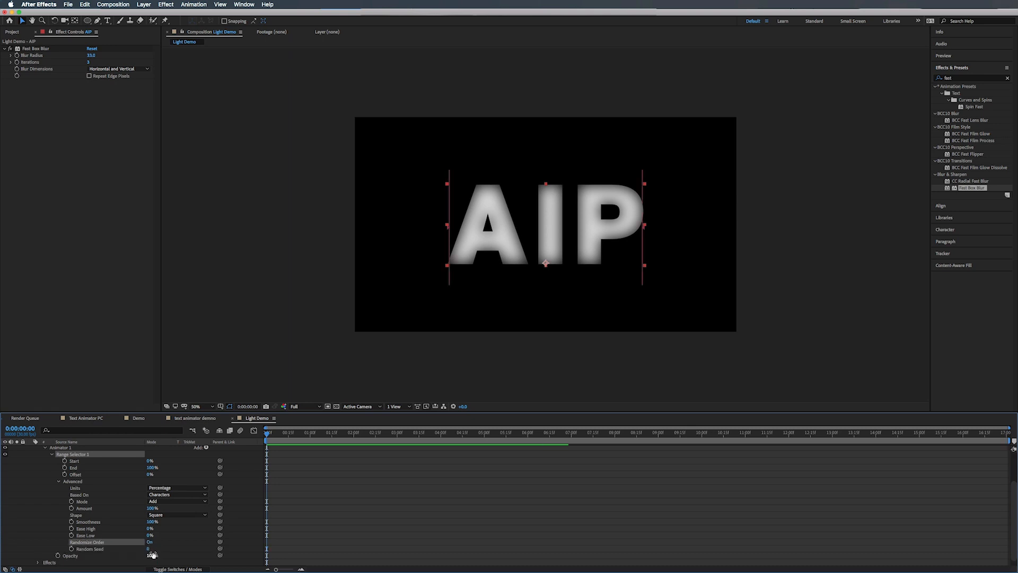
# - Set the animator's Opacity to 50% and its range selector's Shape to Ramp Up
pyautogui.scroll(-1, 167, 540)
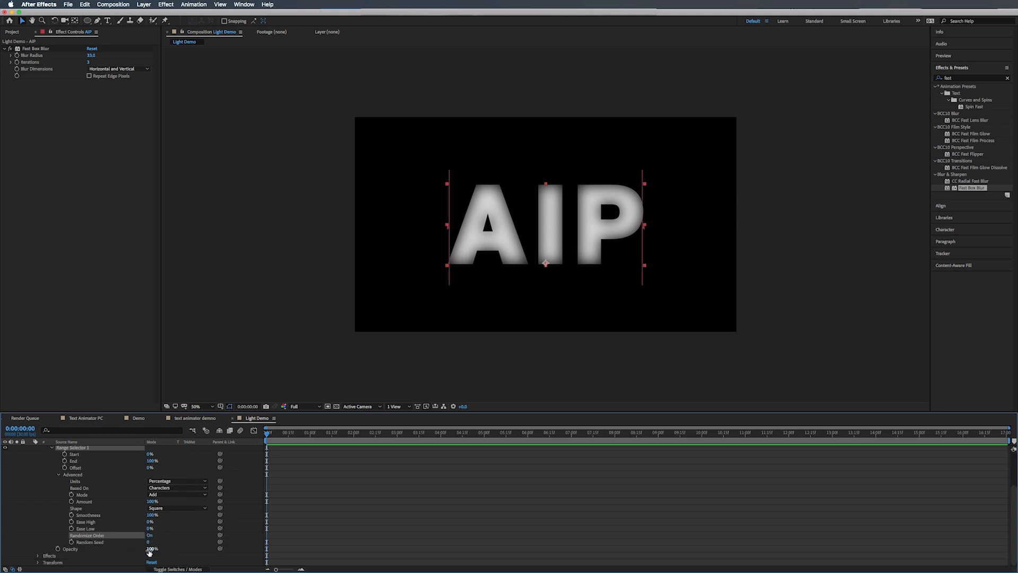
pyautogui.click(153, 549)
pyautogui.write('50')
pyautogui.press('Return')
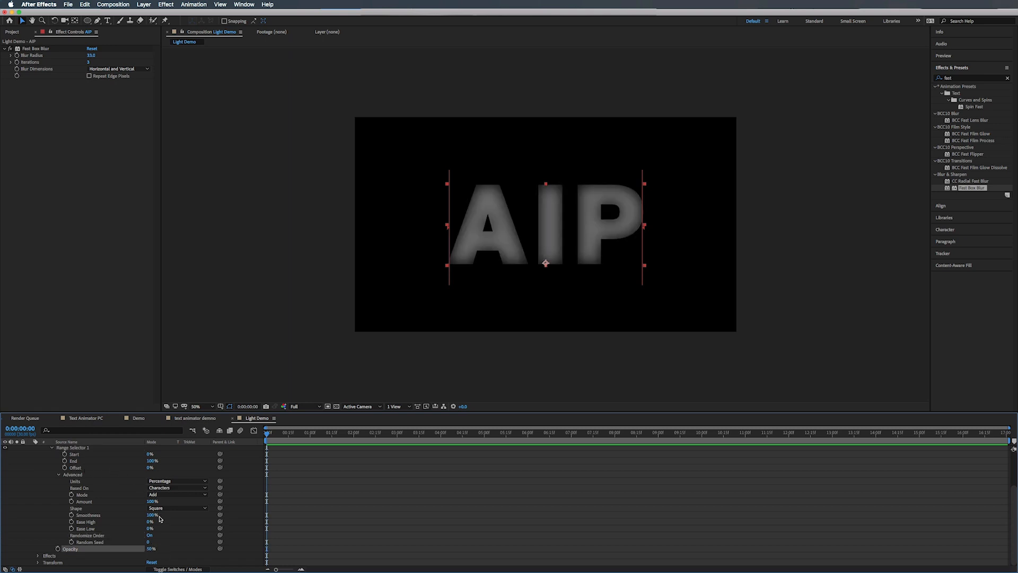
pyautogui.click(165, 508)
pyautogui.click(168, 524)
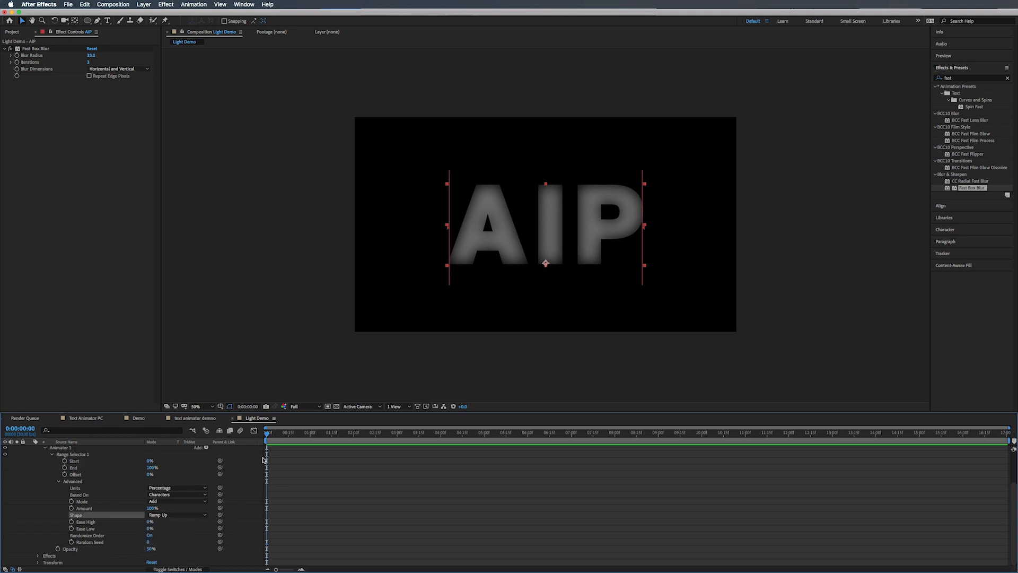
# - Preview the randomized opacity change by sweeping the range selector's Offset down to -100% and back up, and reset it to 0%
pyautogui.moveTo(150, 476); pyautogui.dragTo(65, 482)
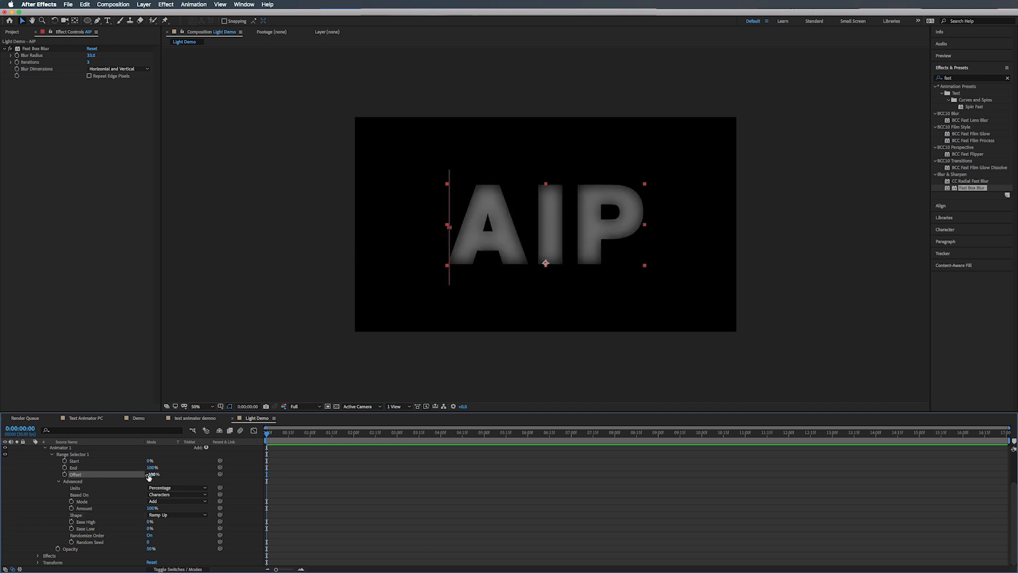
pyautogui.moveTo(149, 476); pyautogui.dragTo(204, 481)
pyautogui.moveTo(158, 480); pyautogui.dragTo(152, 482)
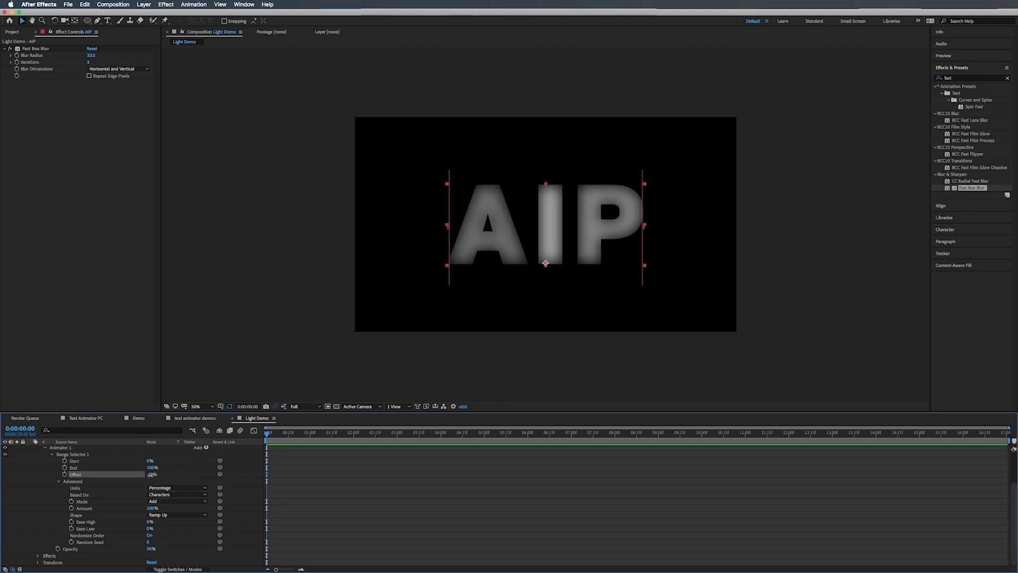
pyautogui.click(151, 477)
pyautogui.write('0')
pyautogui.press('Return')
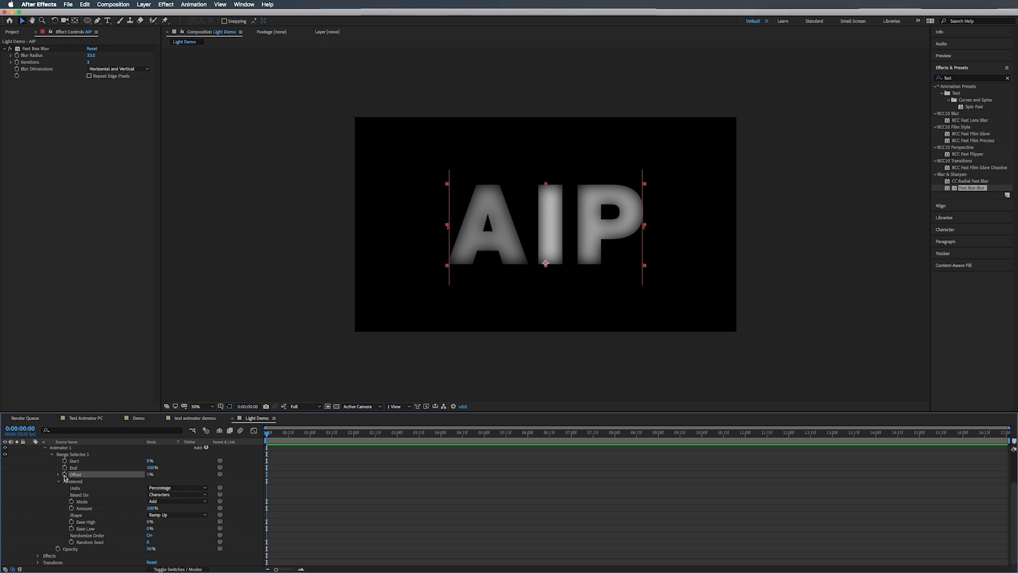
# - Add the expression wiggle(12,100) to the range selector's Offset and preview the flicker
pyautogui.keyDown('alt'); pyautogui.click(64, 475); pyautogui.keyUp('alt')
pyautogui.write('wiggle(')
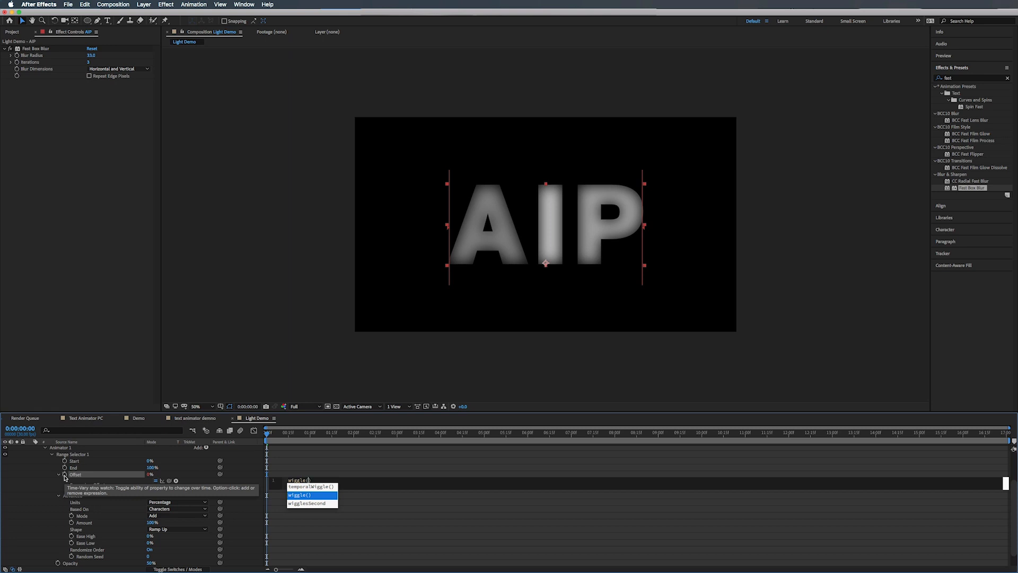
pyautogui.press('Escape')
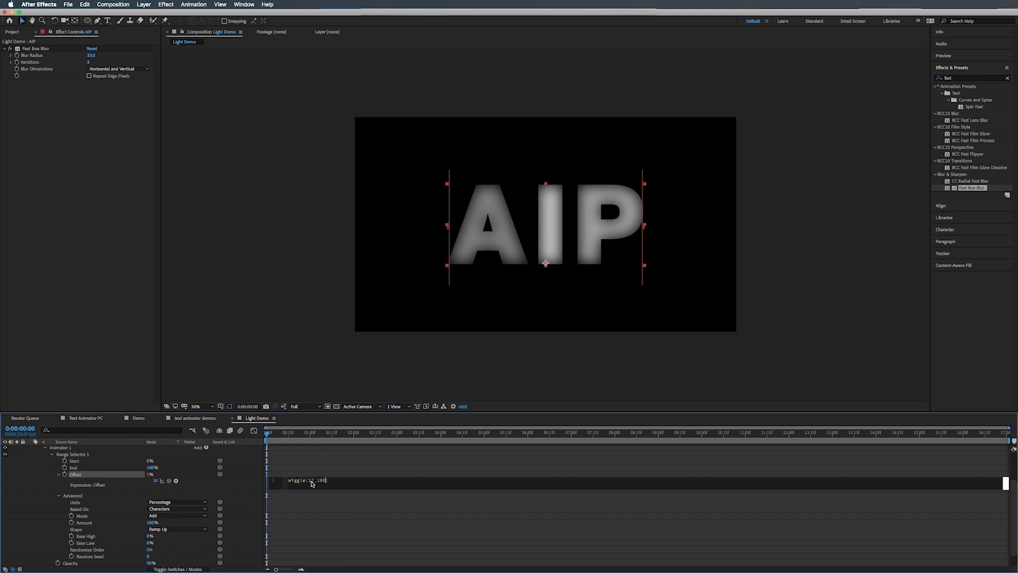
pyautogui.click(323, 422)
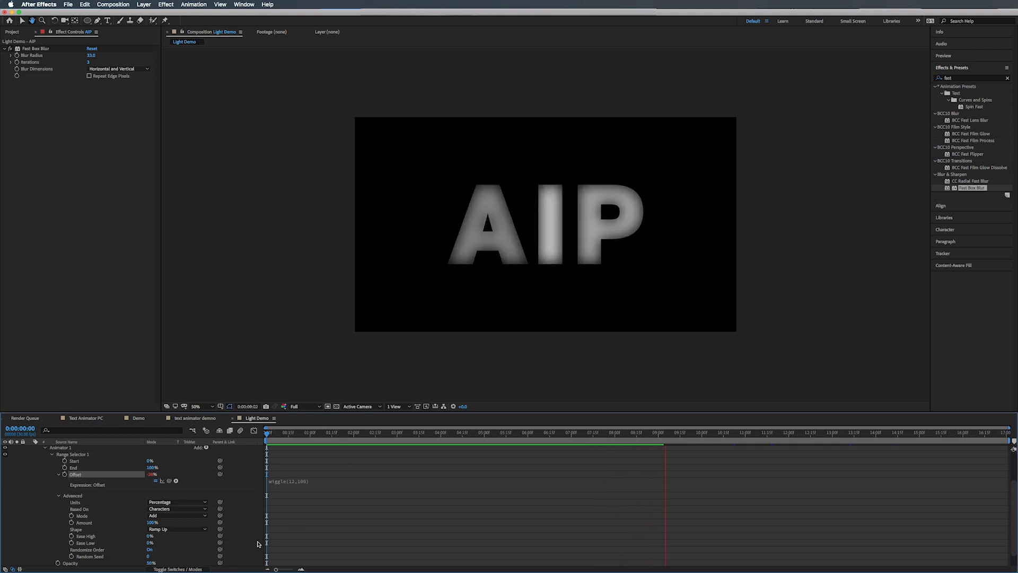
pyautogui.press('space')
# - Set the text animator's Opacity to 75% and preview the flicker from the first frame
pyautogui.scroll(-1, 213, 536)
pyautogui.click(152, 548)
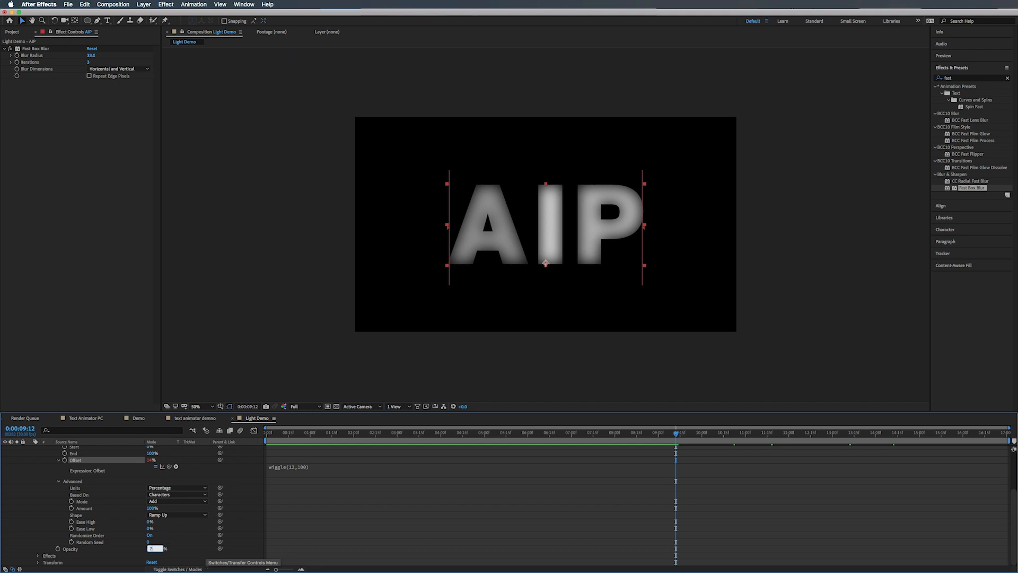
pyautogui.press('Return')
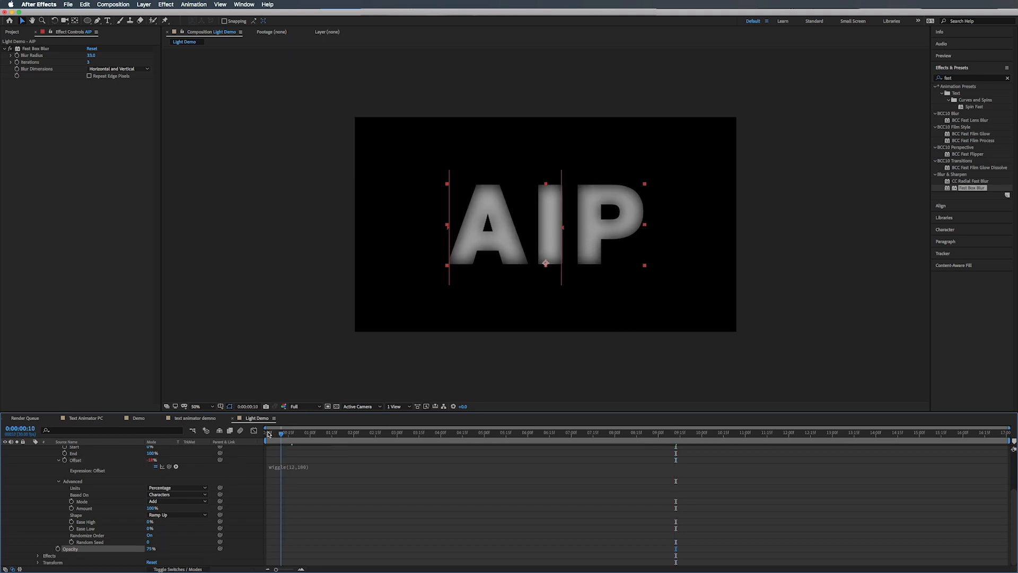
pyautogui.press('Home')
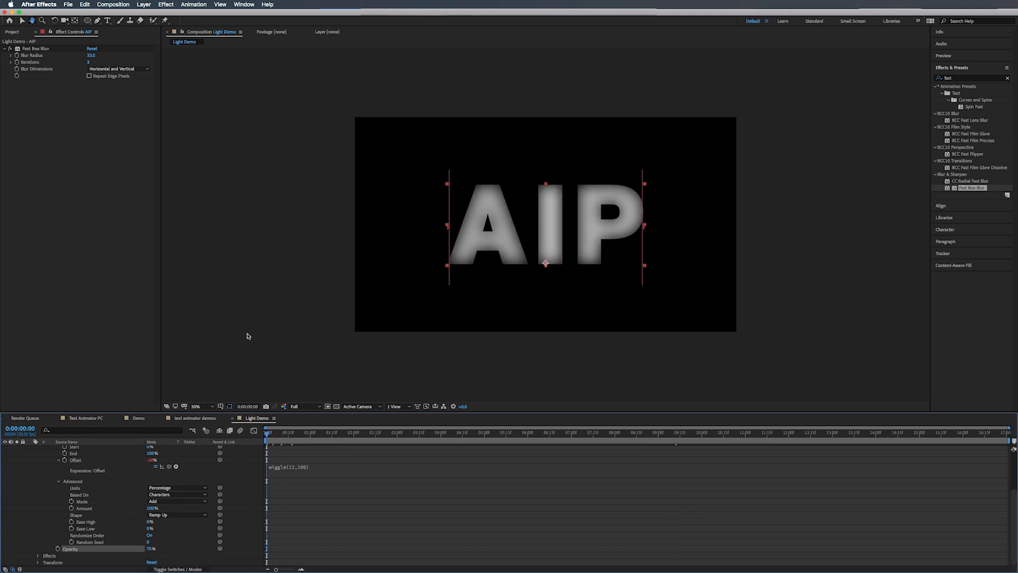
pyautogui.click(248, 336)
pyautogui.press('space')
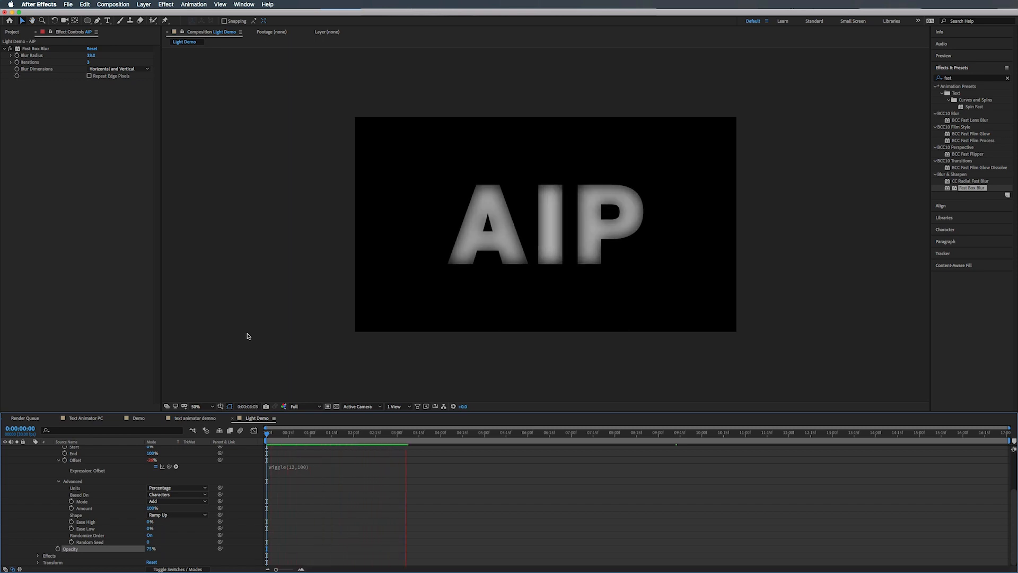
pyautogui.press('space')
# - Search the effects for "vc" and apply VC Color Vibrance to the lower AIP layer
pyautogui.click(954, 78)
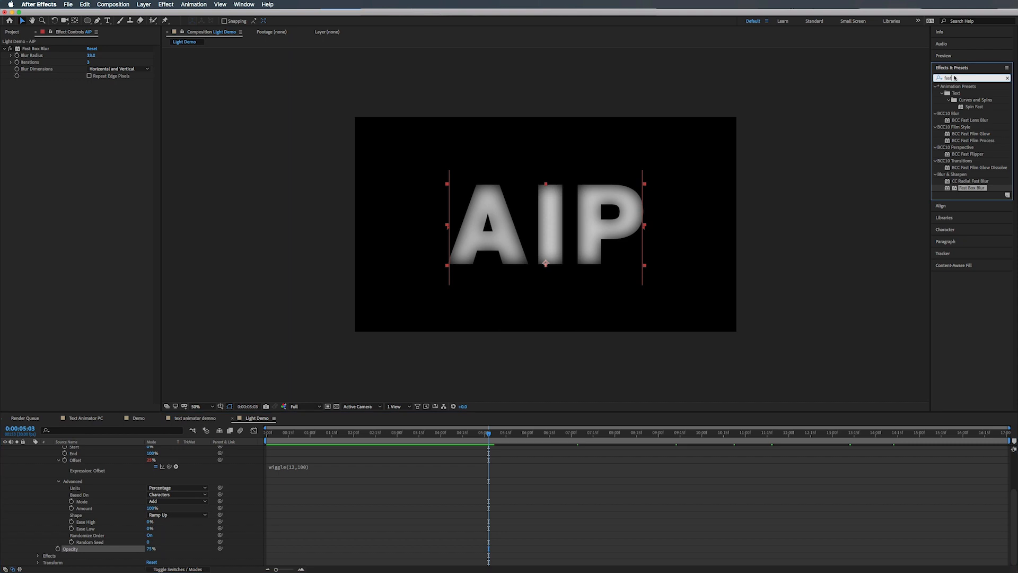
pyautogui.press('BackSpace')
pyautogui.press('BackSpace')
pyautogui.press('BackSpace')
pyautogui.press('BackSpace')
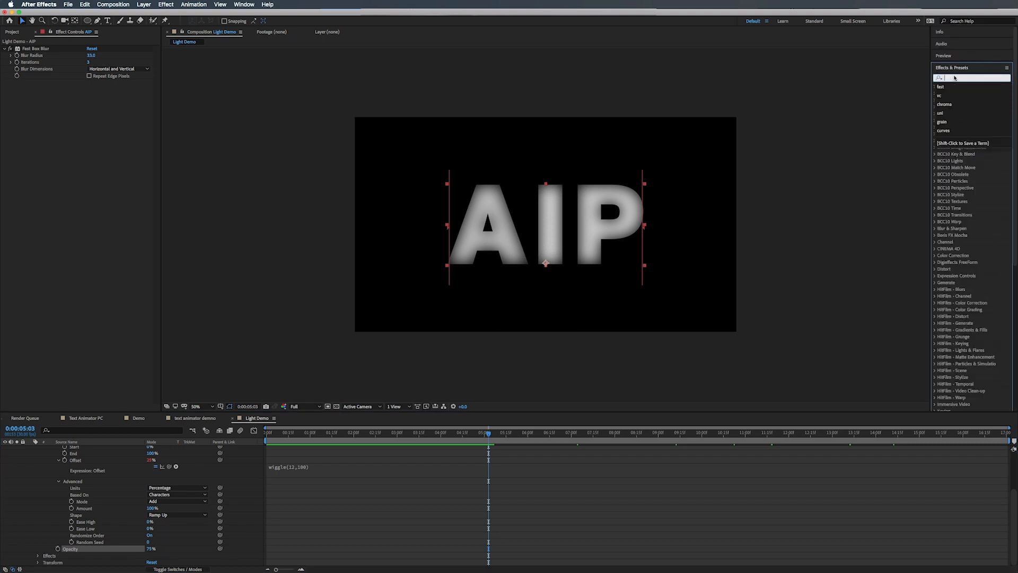
pyautogui.write('vc')
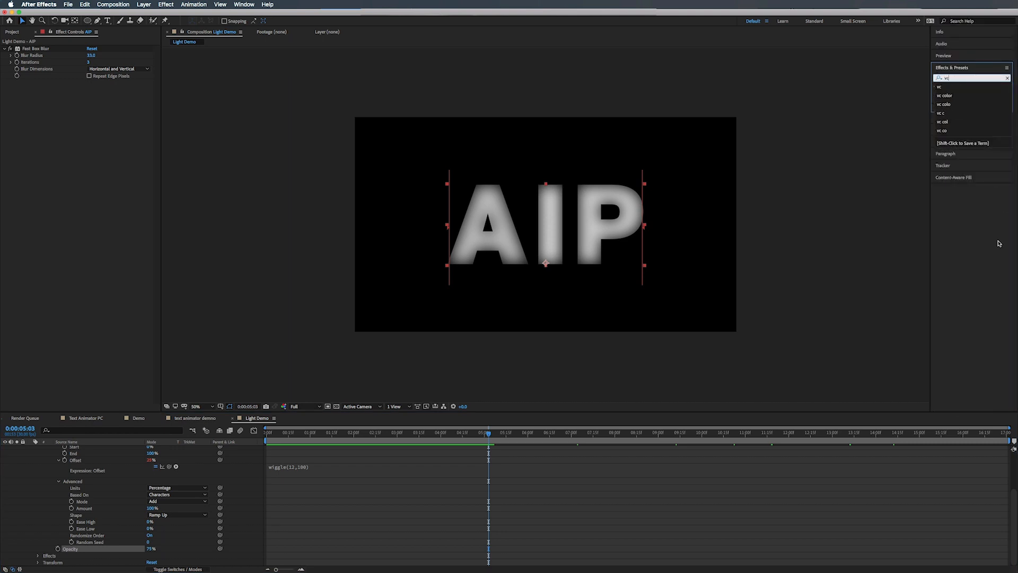
pyautogui.press('Return')
pyautogui.moveTo(969, 94); pyautogui.dragTo(118, 469)
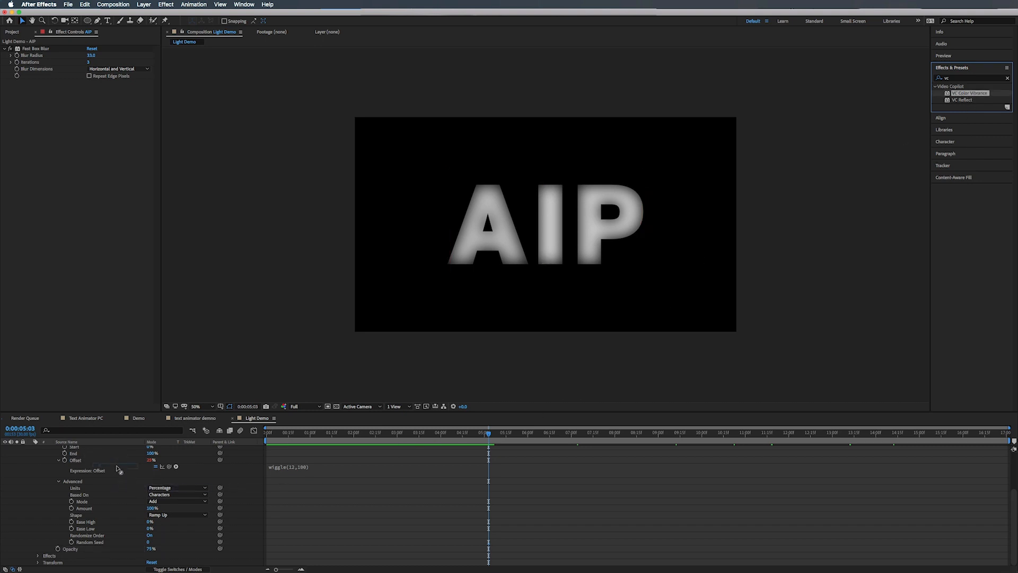
pyautogui.scroll(5, 117, 468)
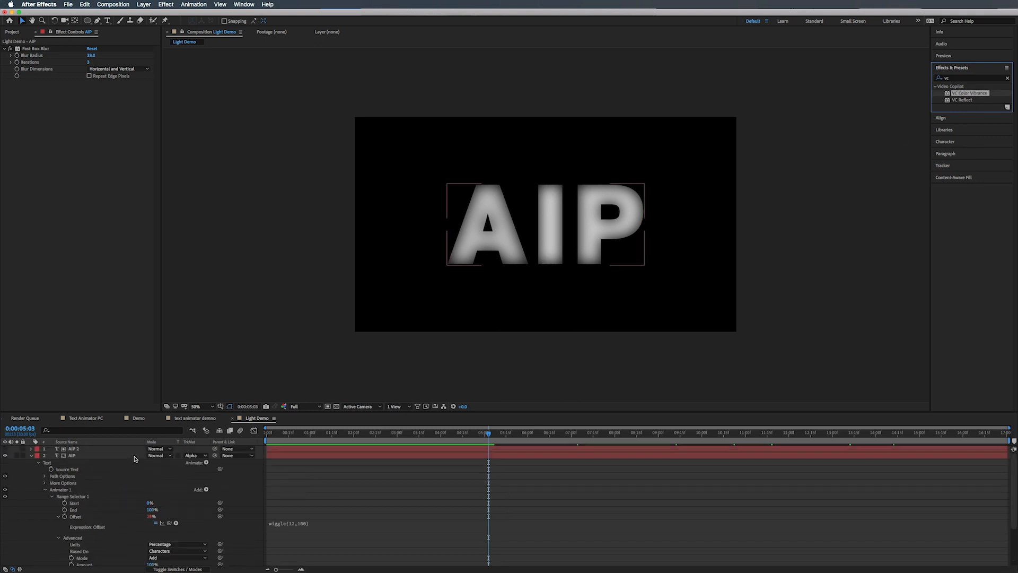
pyautogui.click(92, 458)
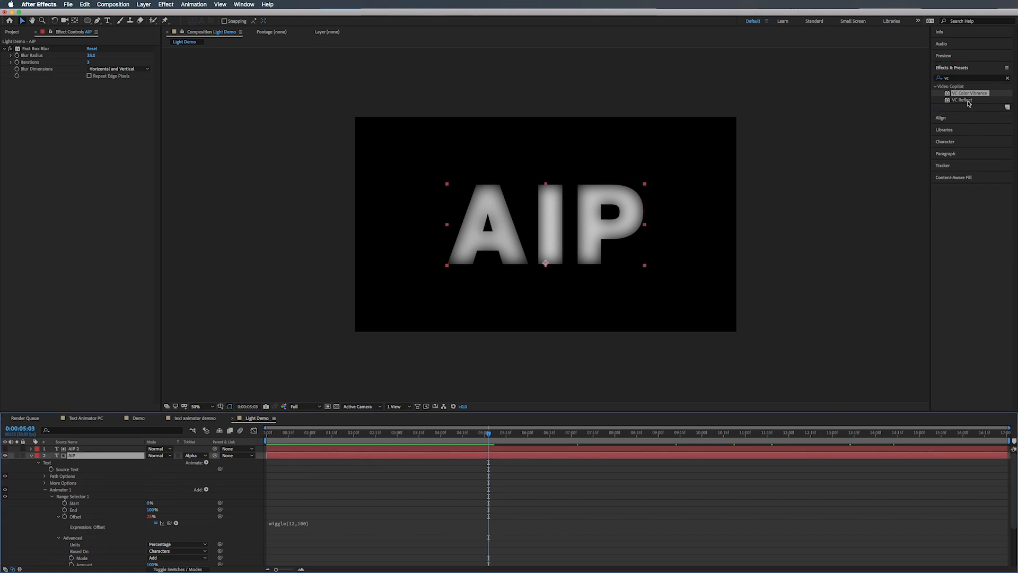
pyautogui.moveTo(969, 93); pyautogui.dragTo(74, 459)
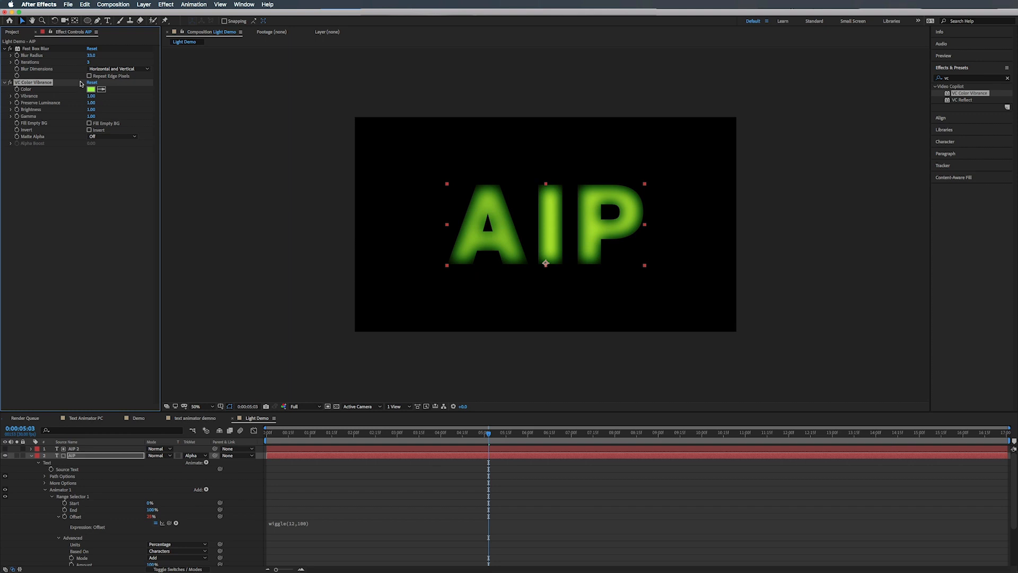
# - Set the VC Color Vibrance color to orange FF8F00 and preview the composition from the first frame
pyautogui.click(91, 89)
pyautogui.moveTo(198, 56); pyautogui.dragTo(188, 41)
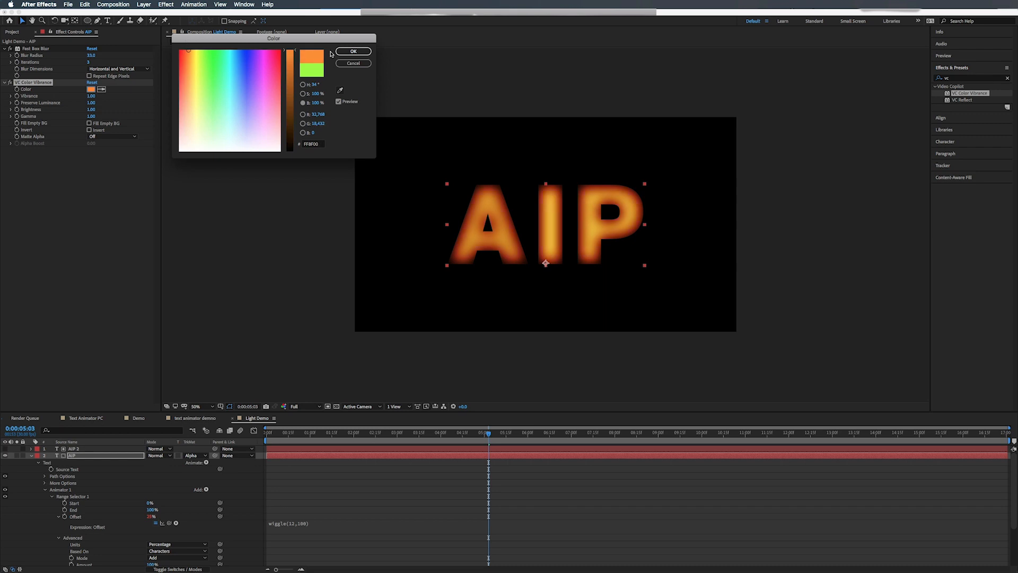
pyautogui.click(353, 51)
pyautogui.press('Home')
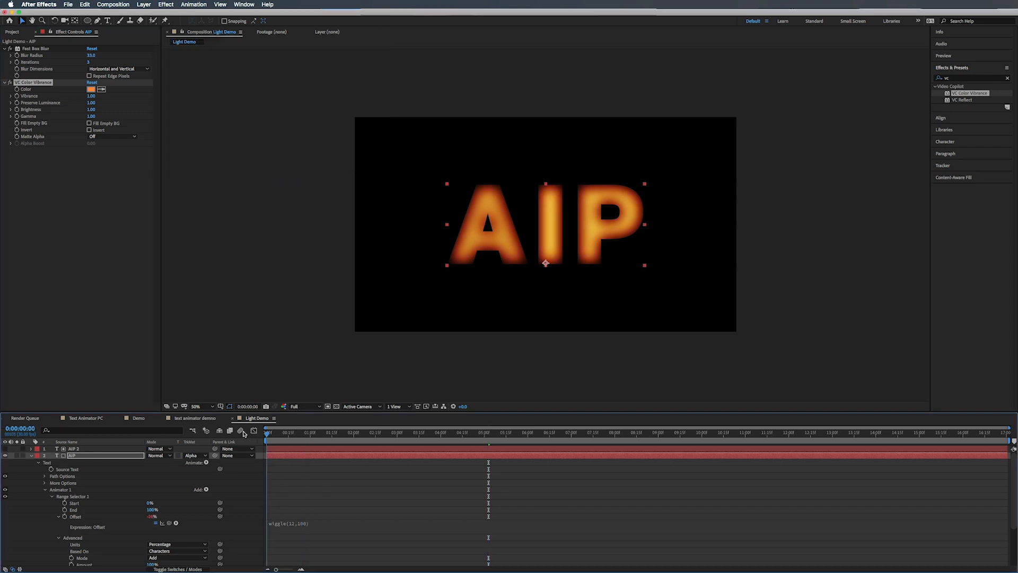
pyautogui.press('space')
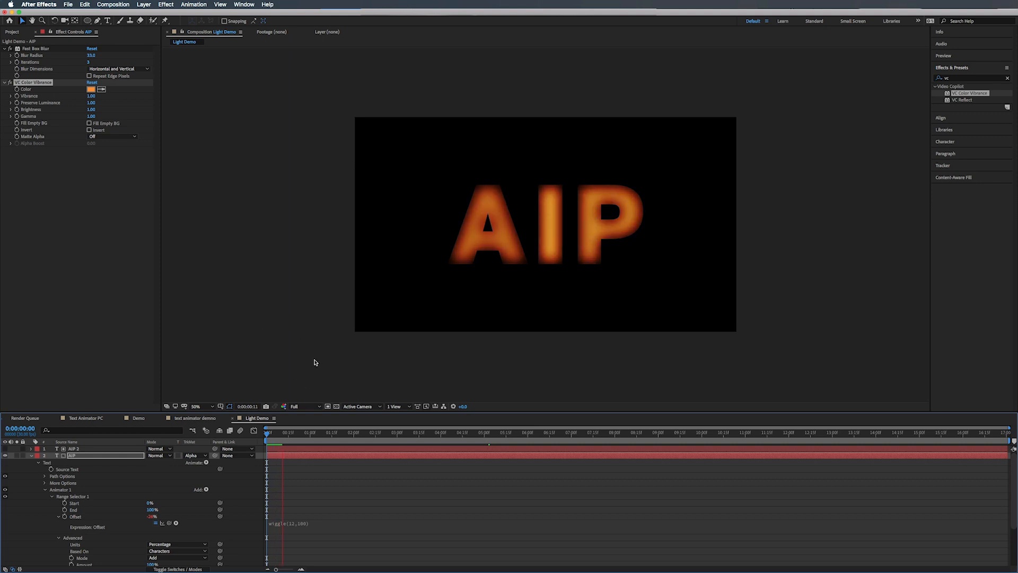
pyautogui.press('space')
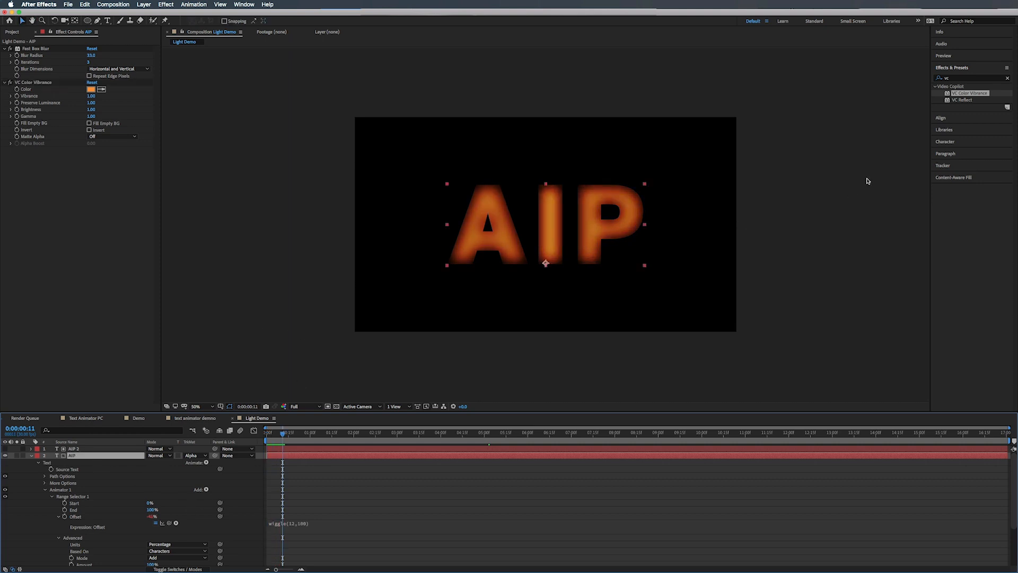
# - Change the lower AIP layer's text fill color to white FFFFFF and preview the glowing text
pyautogui.click(950, 141)
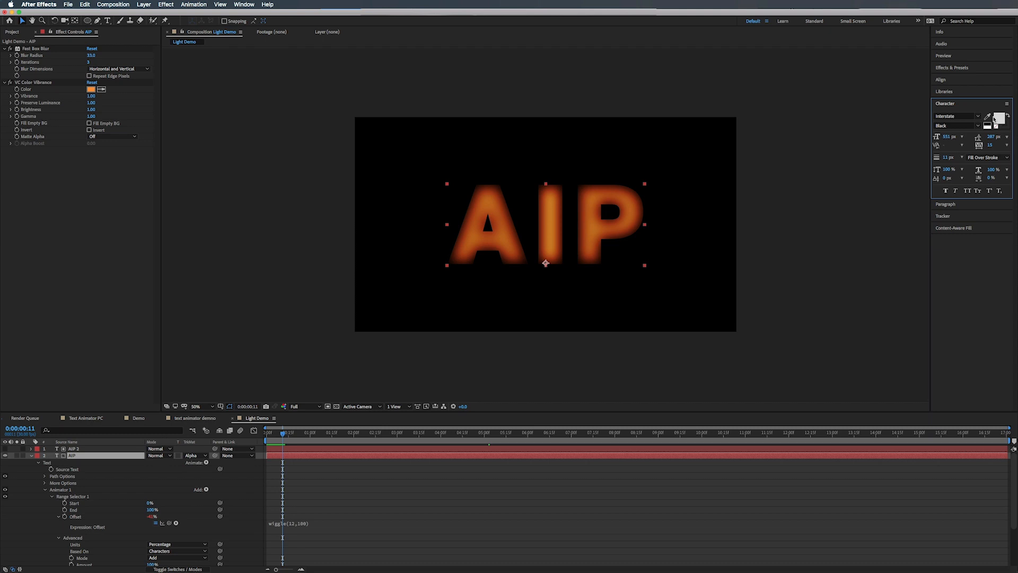
pyautogui.click(1000, 117)
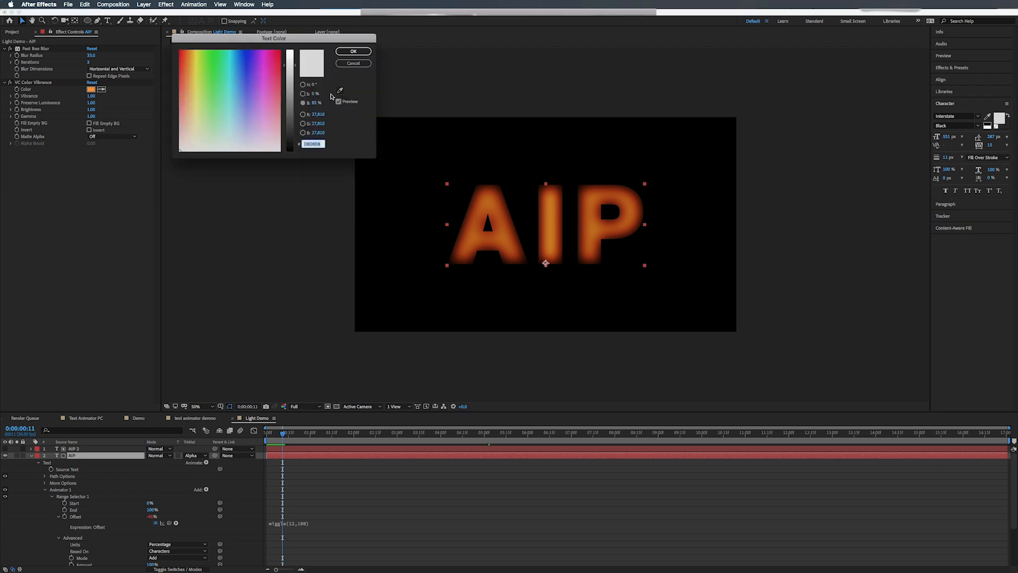
pyautogui.click(296, 58)
pyautogui.moveTo(295, 59); pyautogui.dragTo(296, 49)
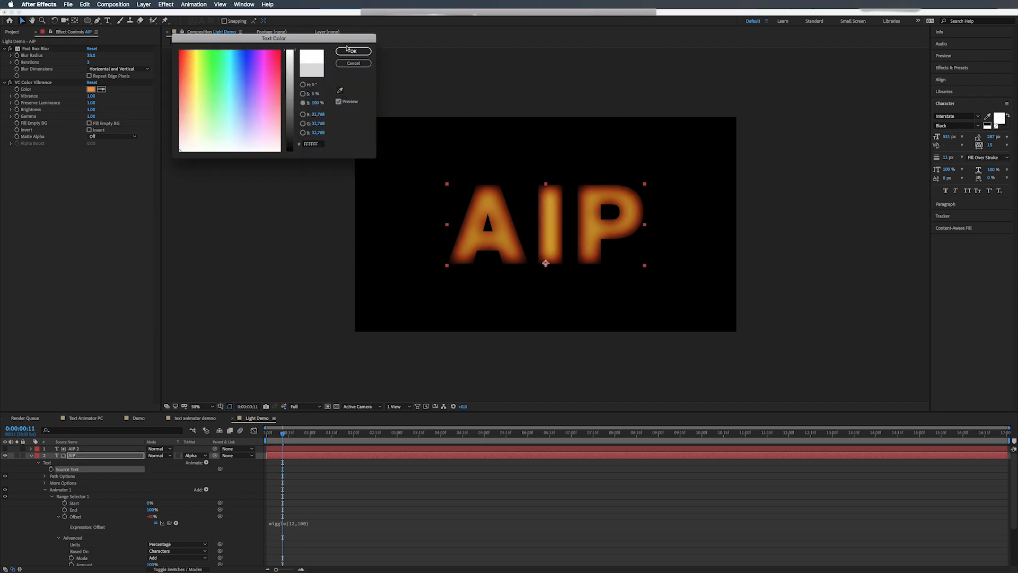
pyautogui.press('Return')
pyautogui.press('space')
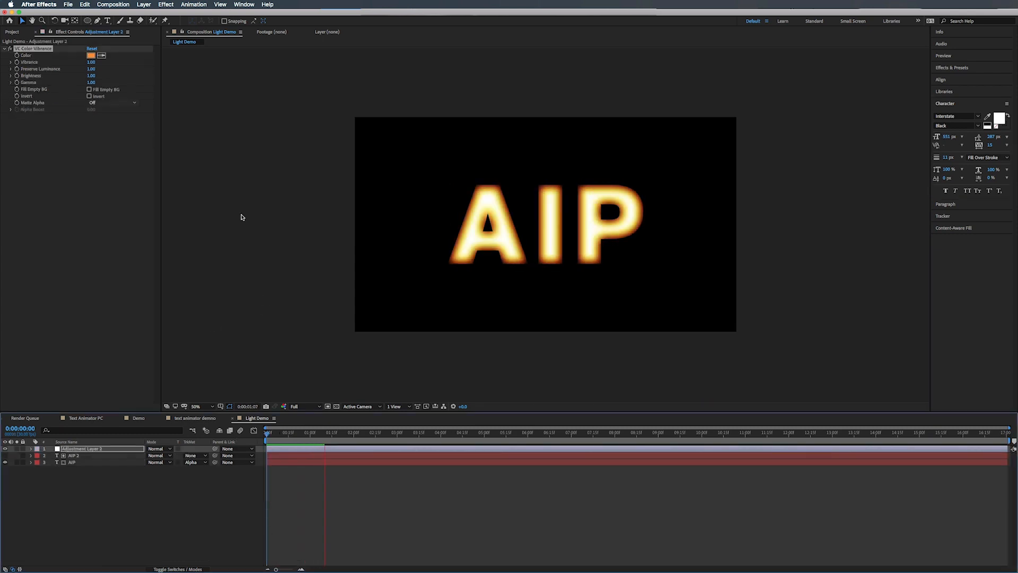
pyautogui.press('space')
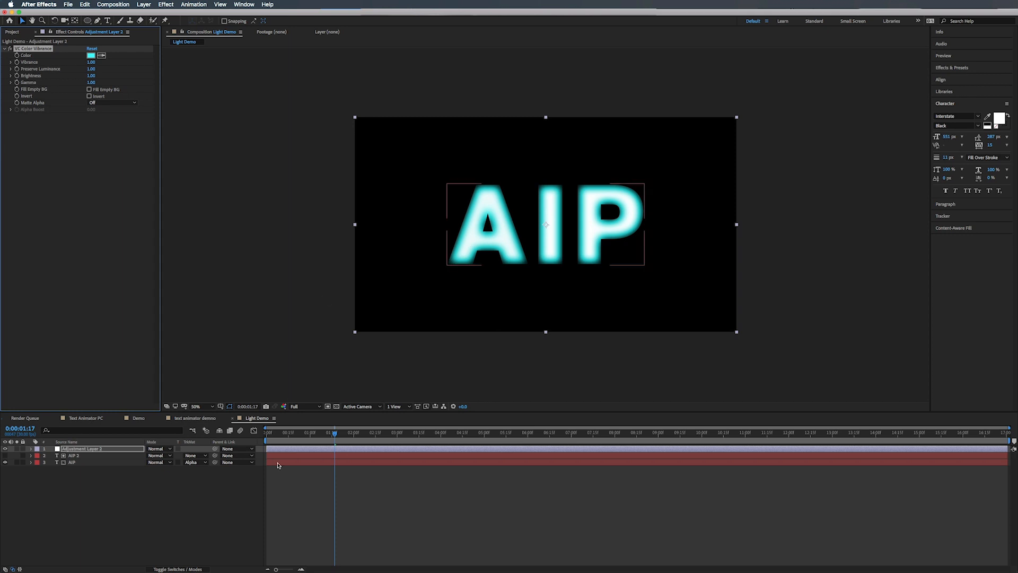
# - Reveal the lower AIP layer's Opacity property and preview the animation from the first frame
pyautogui.click(64, 460)
pyautogui.press('t')
pyautogui.press('Home')
pyautogui.press('space')
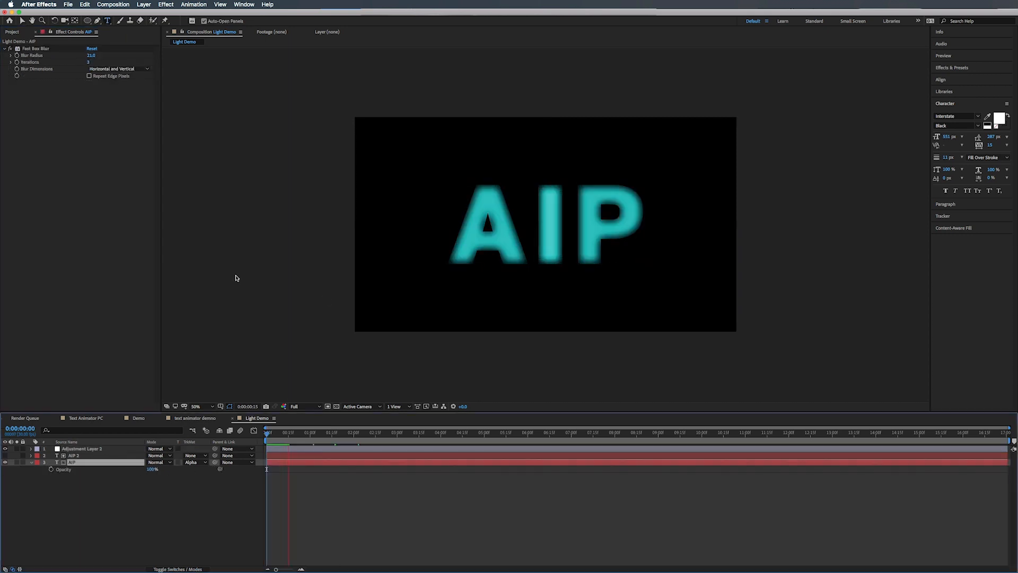